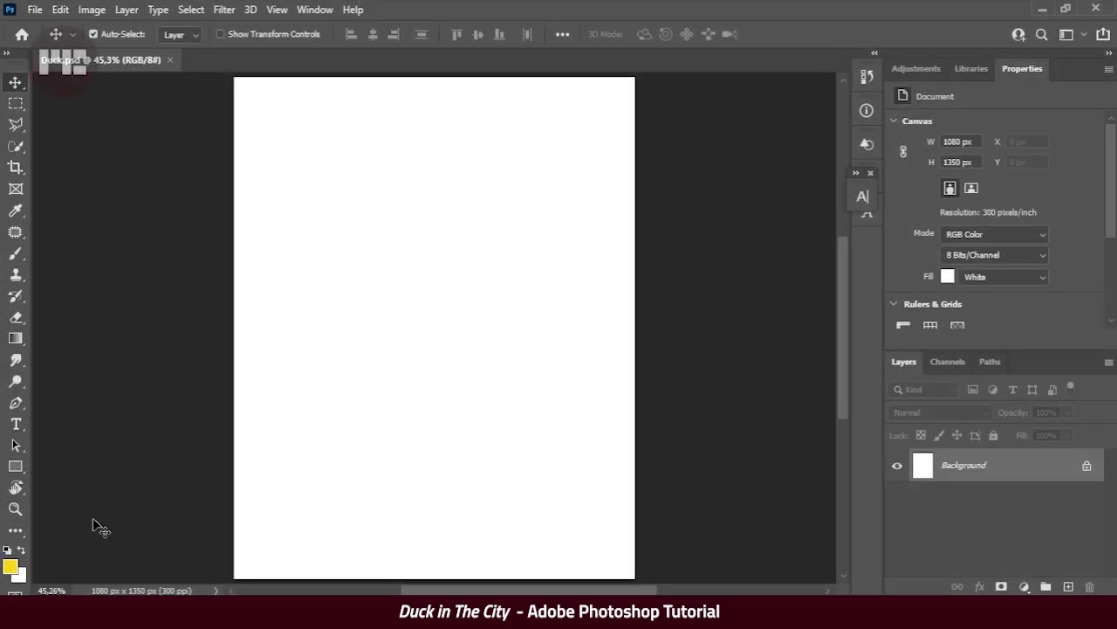
Place the city street photo into the blank document and enlarge it over the canvas.
drag(394, 191, 540, 518)
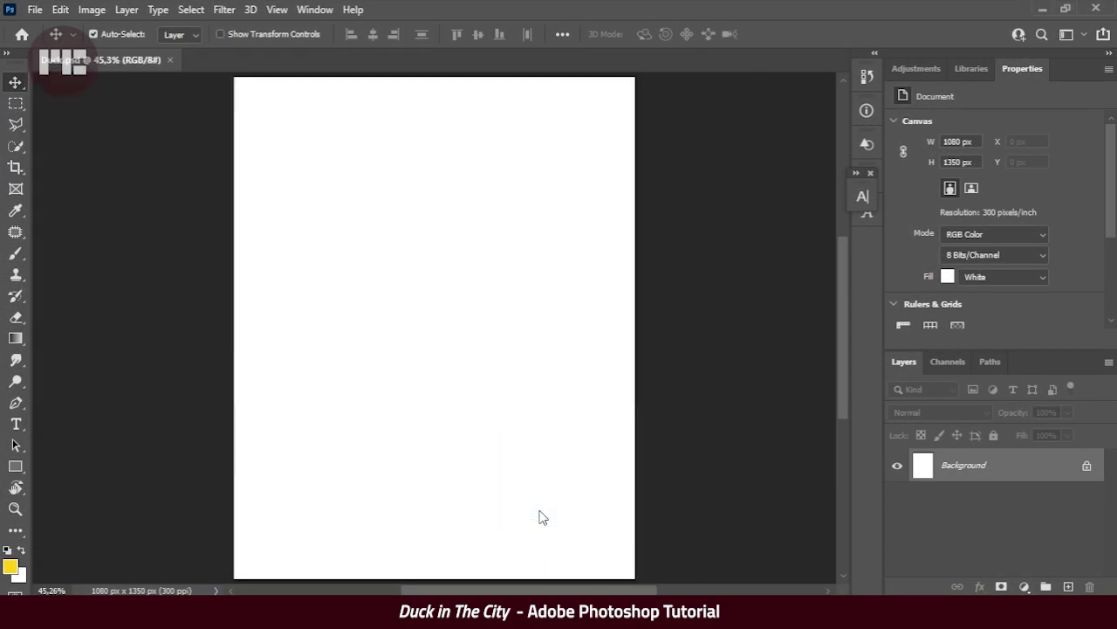
scroll(532, 436, down, 2)
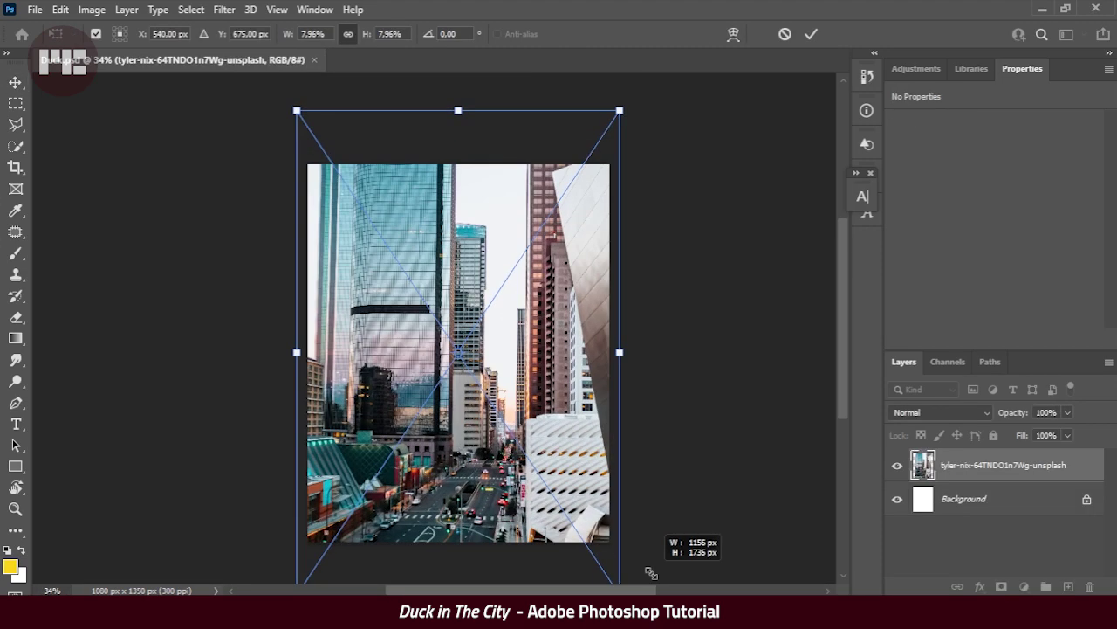
scroll(531, 441, down, 3)
drag(534, 443, 544, 397)
key(Return)
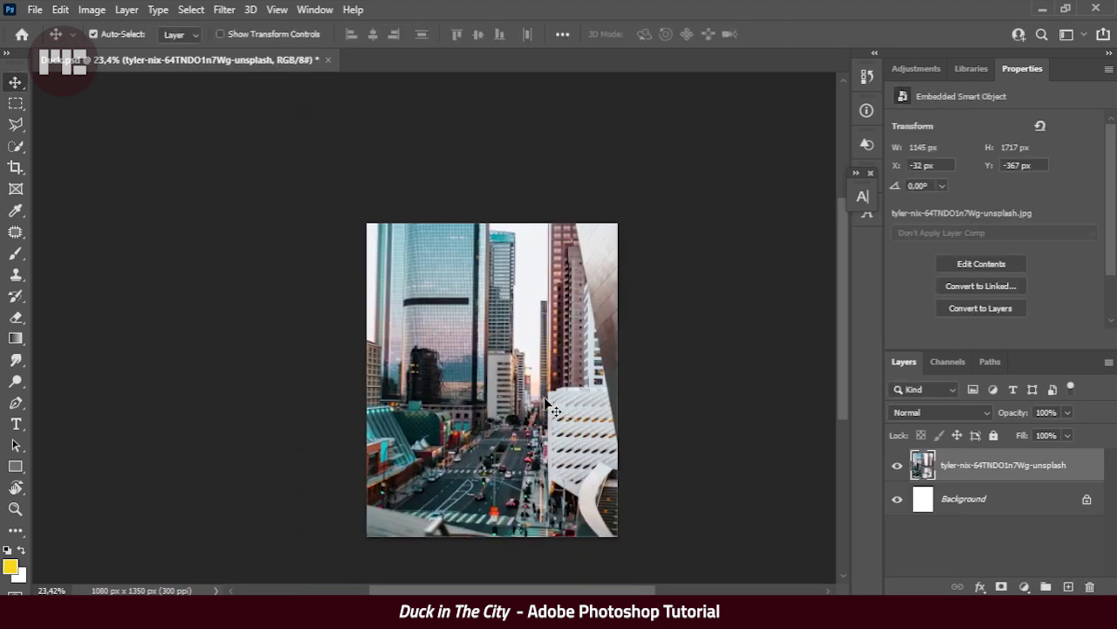
Widen the city photo so it fills the full canvas width.
scroll(537, 433, up, 2)
scroll(506, 443, down, 1)
key(ctrl+t)
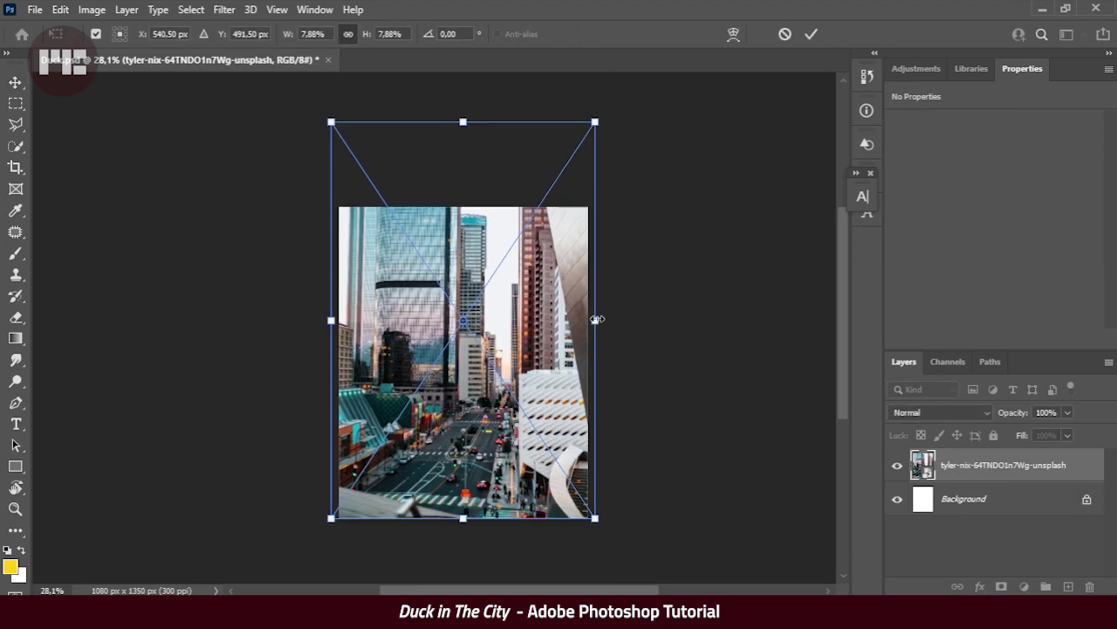
drag(595, 320, 612, 320)
key(Return)
scroll(614, 328, up, 2)
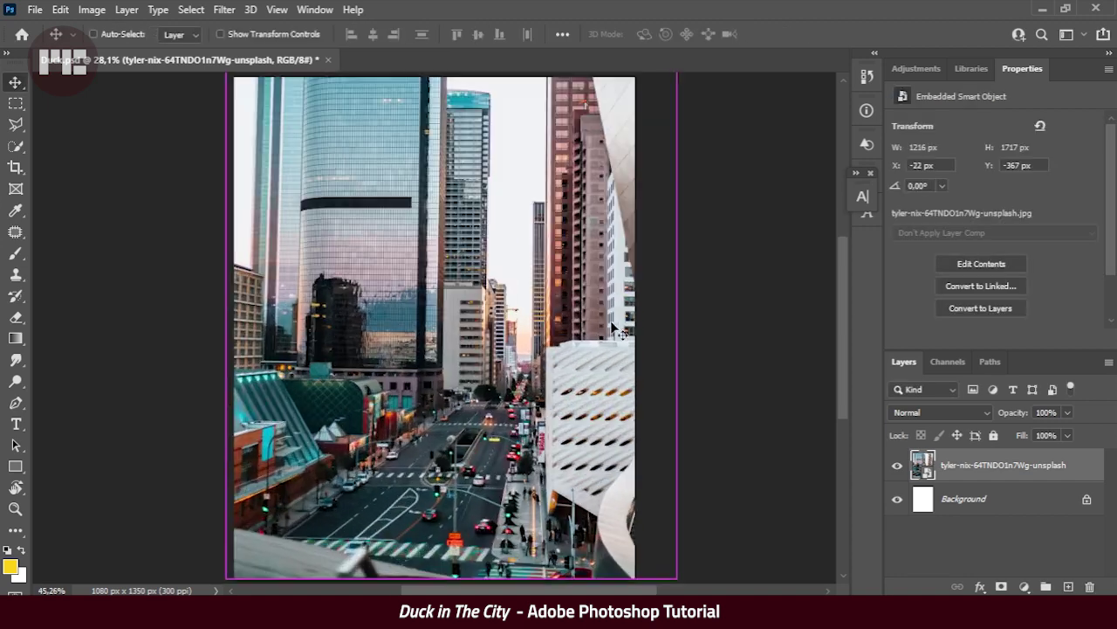
Save the document and rename the city photo layer to City.
key(ctrl+s)
click(741, 161)
double_click(998, 464)
text(Cir)
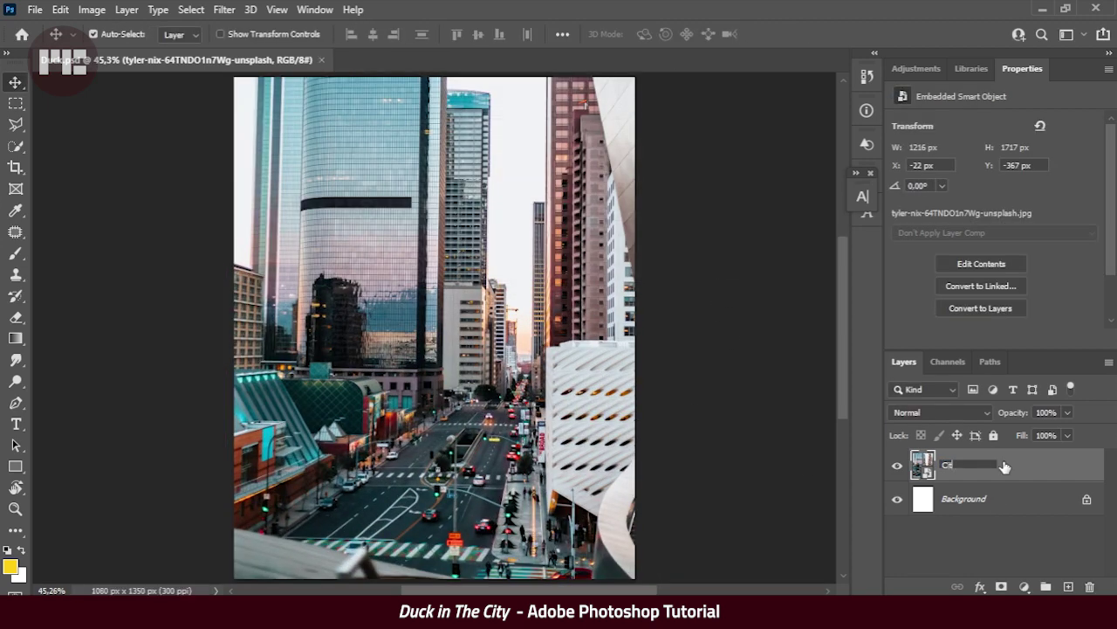
text(y)
key(Return)
scroll(410, 493, up, 5)
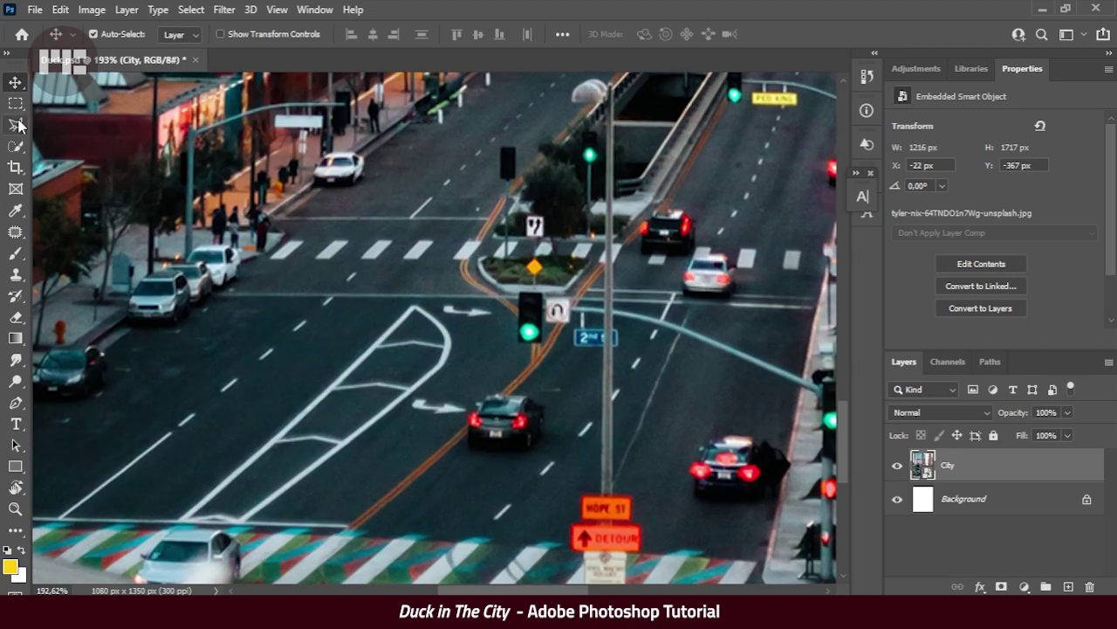
Lasso the dark car at the intersection and rasterize the City layer.
click(17, 124)
drag(563, 440, 556, 444)
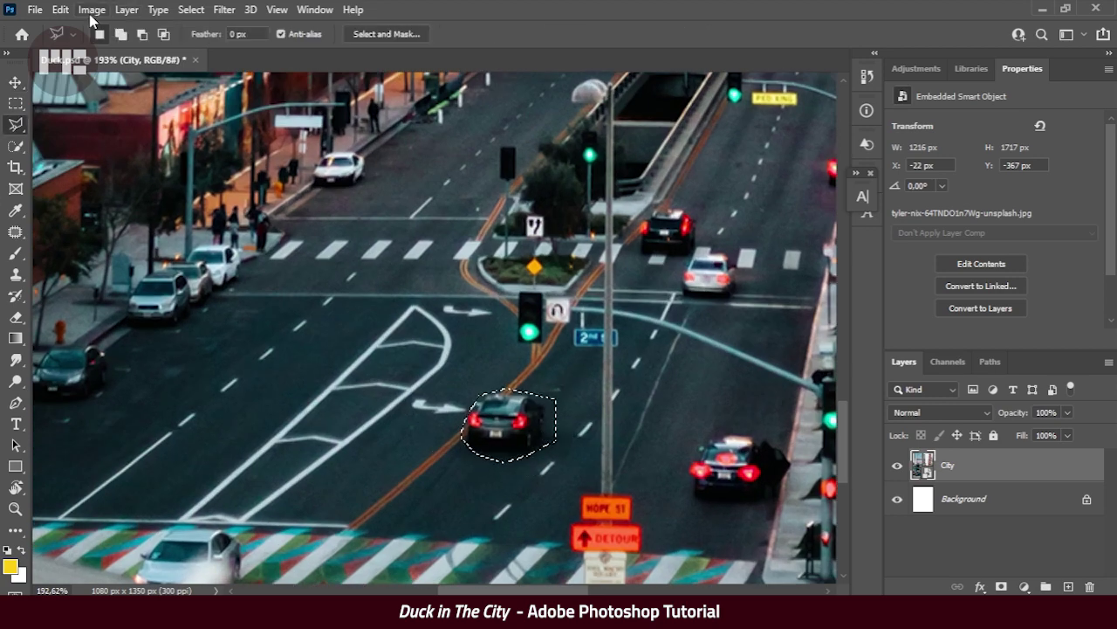
click(60, 10)
right_click(1031, 465)
click(847, 399)
Content-Aware Fill the car using nearby road as the sample, then undo the result.
click(60, 9)
click(182, 297)
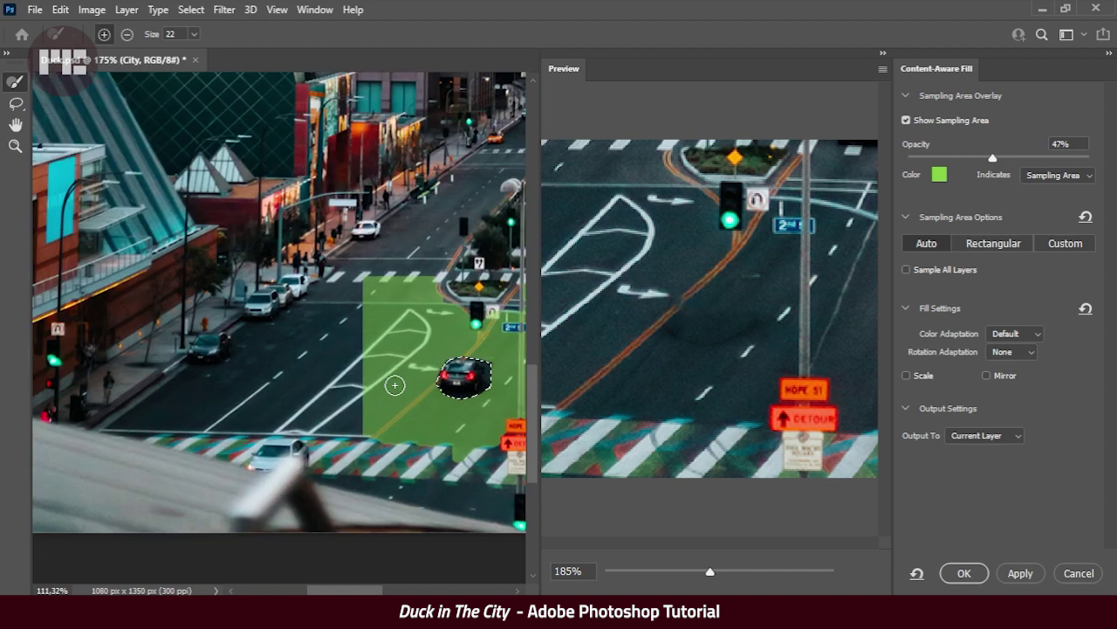
scroll(391, 387, down, 3)
key(bracketright)
key(bracketright)
key(bracketright)
mouse_move(382, 252)
mouse_down()
mouse_move(299, 311)
mouse_move(253, 380)
mouse_move(286, 307)
mouse_move(326, 277)
mouse_move(376, 407)
mouse_move(287, 382)
mouse_move(331, 352)
mouse_move(294, 334)
mouse_move(313, 371)
mouse_move(406, 348)
mouse_move(401, 325)
mouse_move(311, 375)
mouse_up()
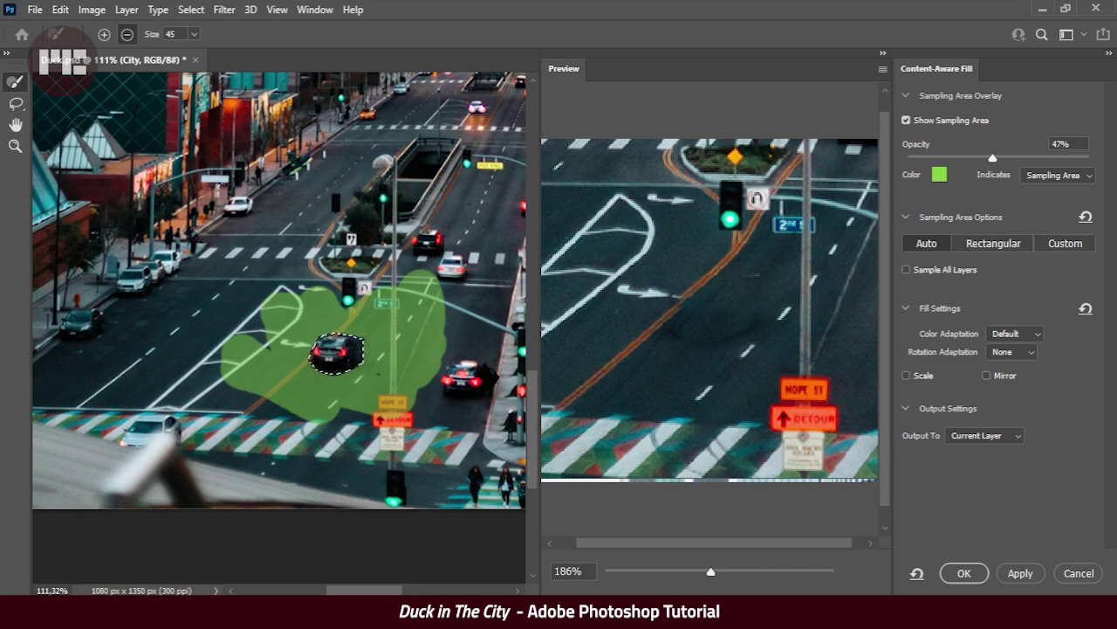
key(Return)
key(j)
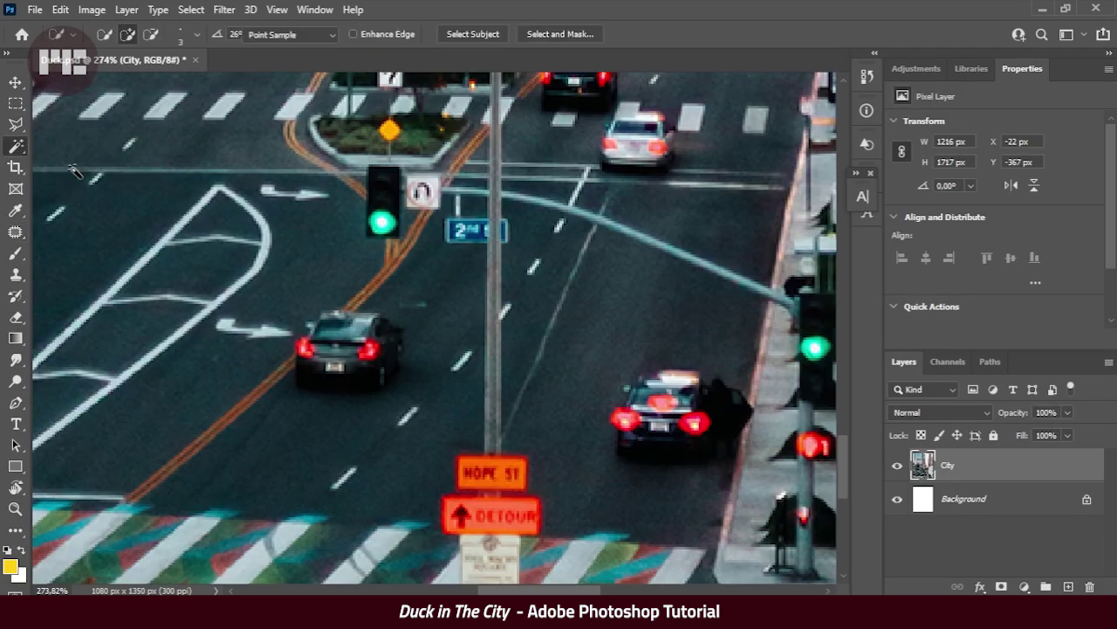
Quick-select the dark car and expand the selection by 2 pixels.
right_click(16, 146)
click(78, 159)
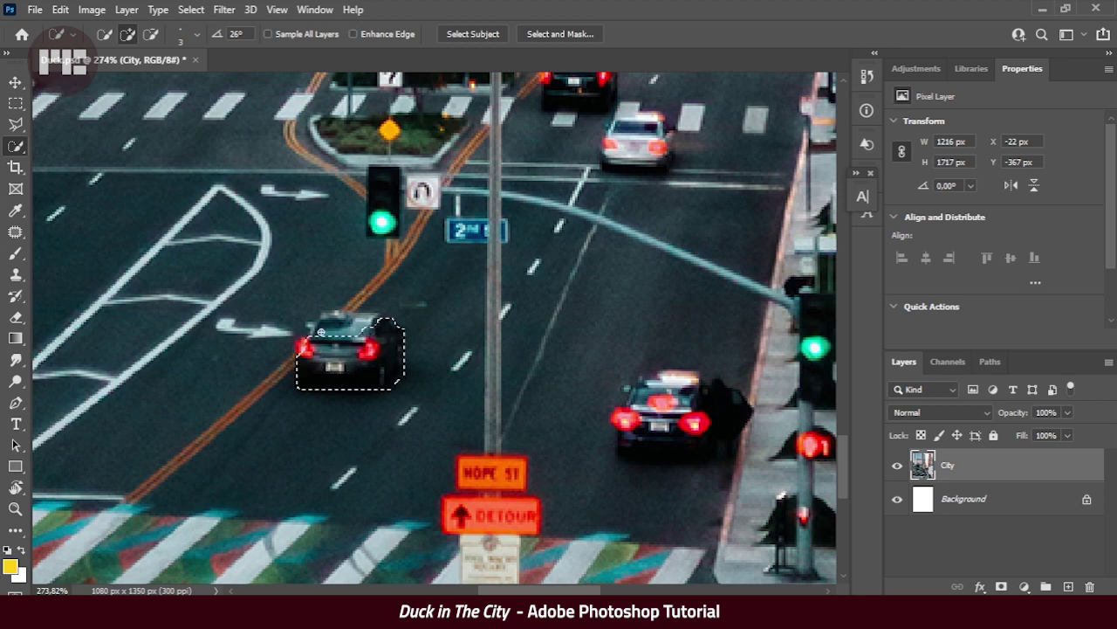
click(193, 10)
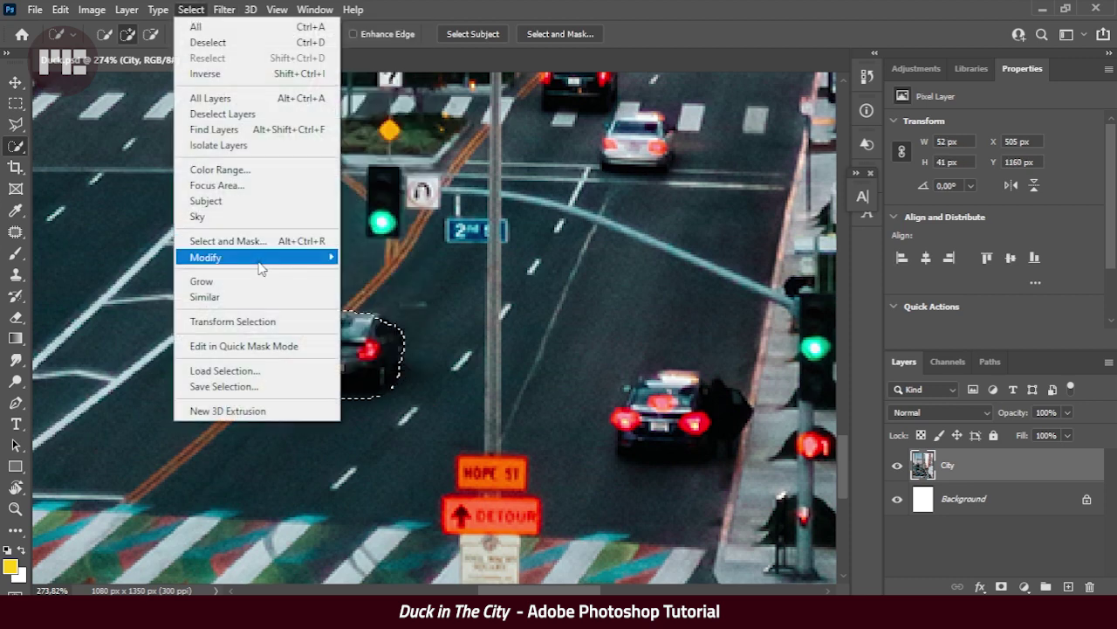
click(376, 288)
key(Return)
Content-Aware Fill the car away and touch up the road with the Clone Stamp.
click(61, 9)
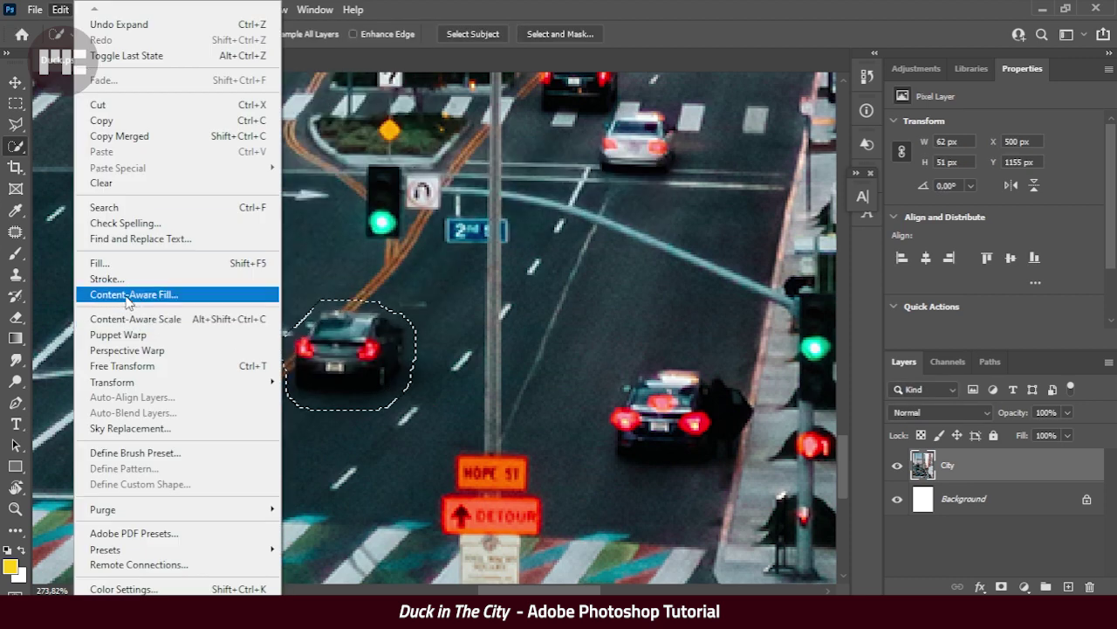
click(131, 293)
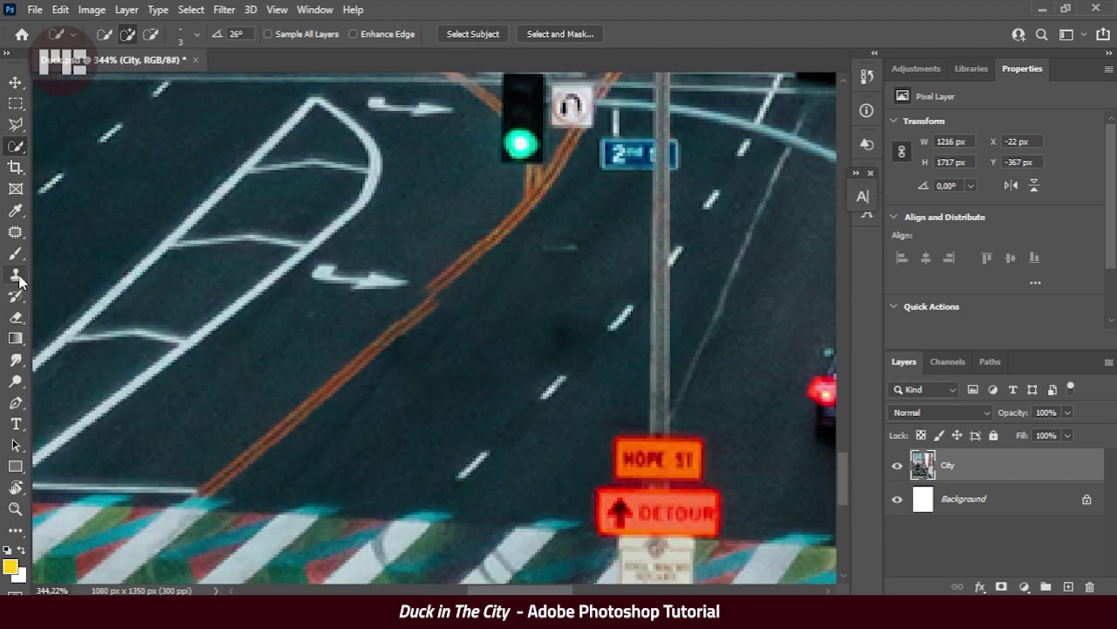
click(18, 276)
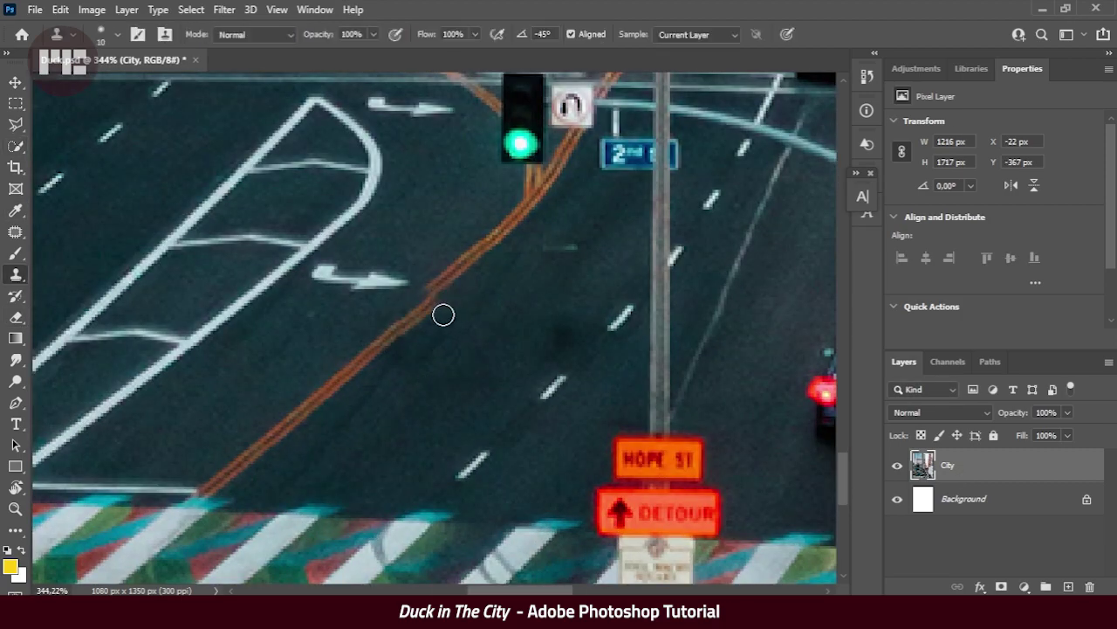
scroll(443, 314, down, 10)
scroll(467, 308, down, 2)
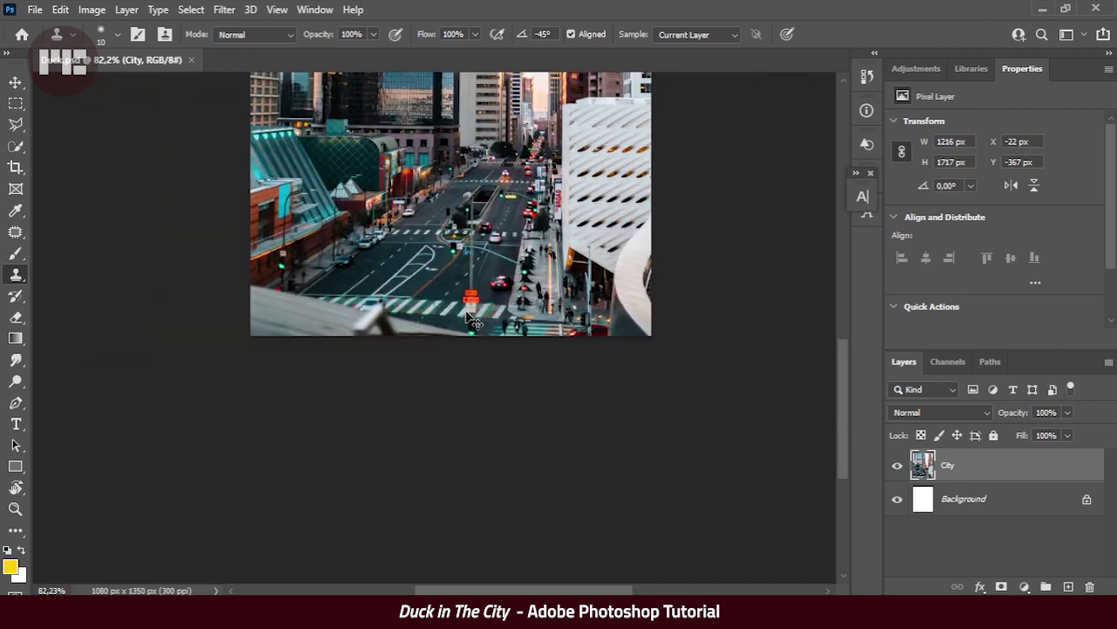
scroll(523, 313, down, 1)
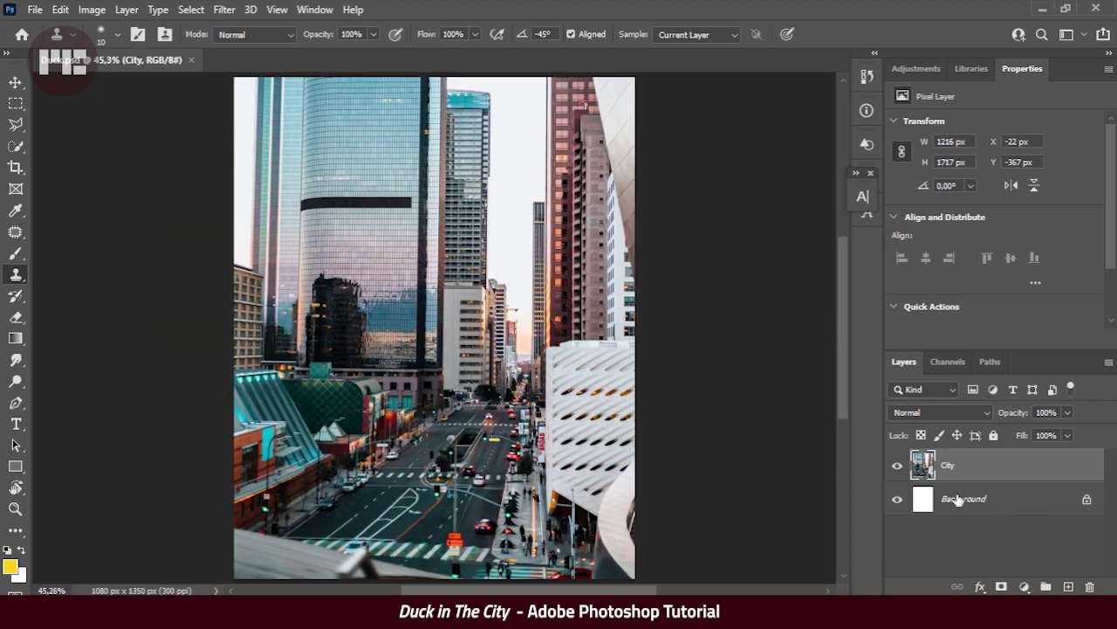
key(alt+Tab)
Place the duck photo as a new layer above the City image.
drag(474, 186, 474, 289)
key(alt+space)
key(Escape)
click(811, 34)
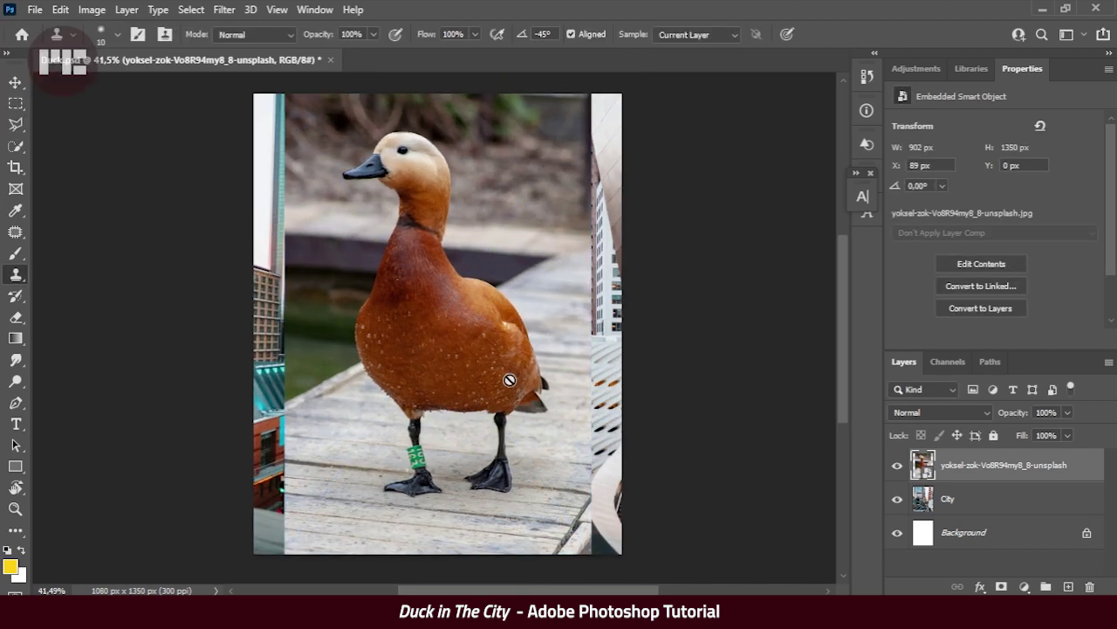
Move the duck left and down to X -48 px, Y 29 px, keeping 100% fill.
drag(999, 438, 983, 438)
key(ctrl+t)
drag(460, 381, 414, 398)
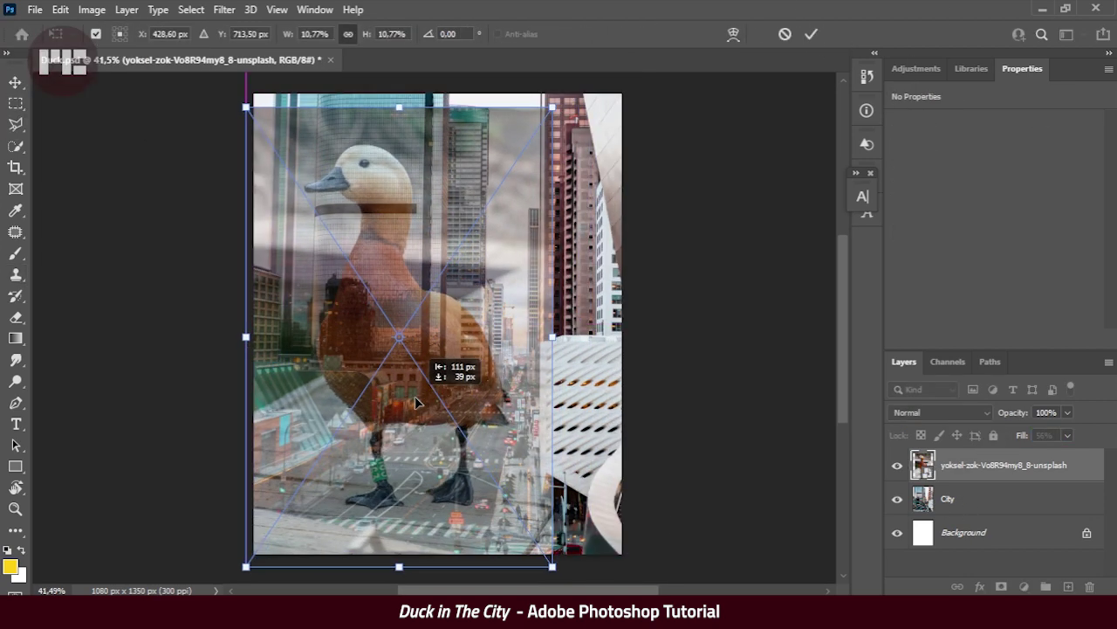
key(Return)
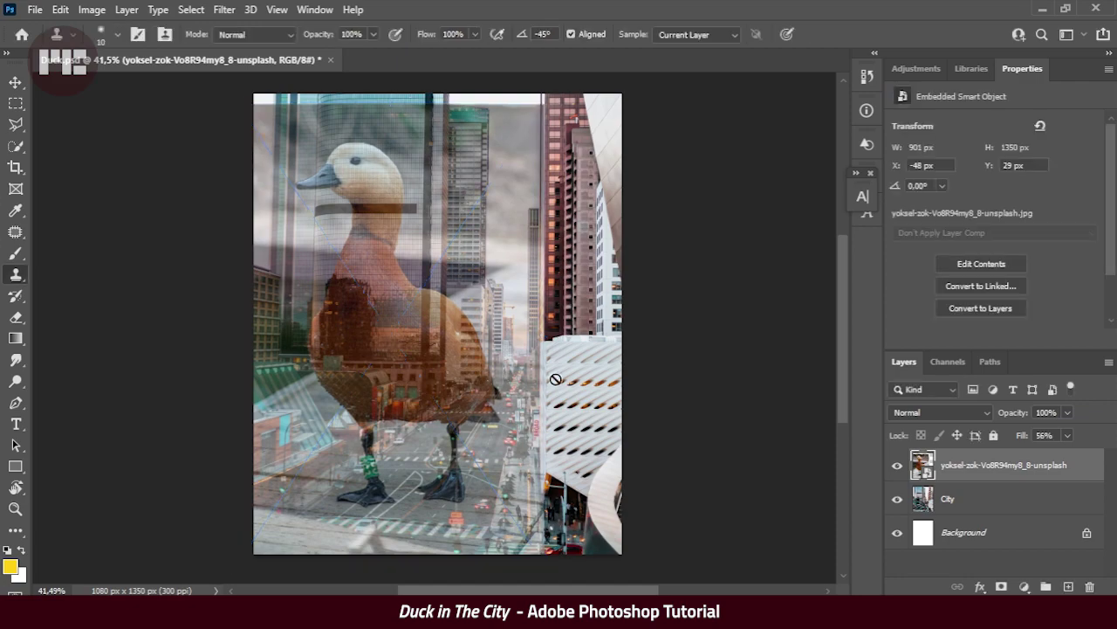
key(Return)
With the Pen tool, trace the duck's beak, head, neck, chest and belly down to the leg.
key(p)
scroll(341, 384, up, 5)
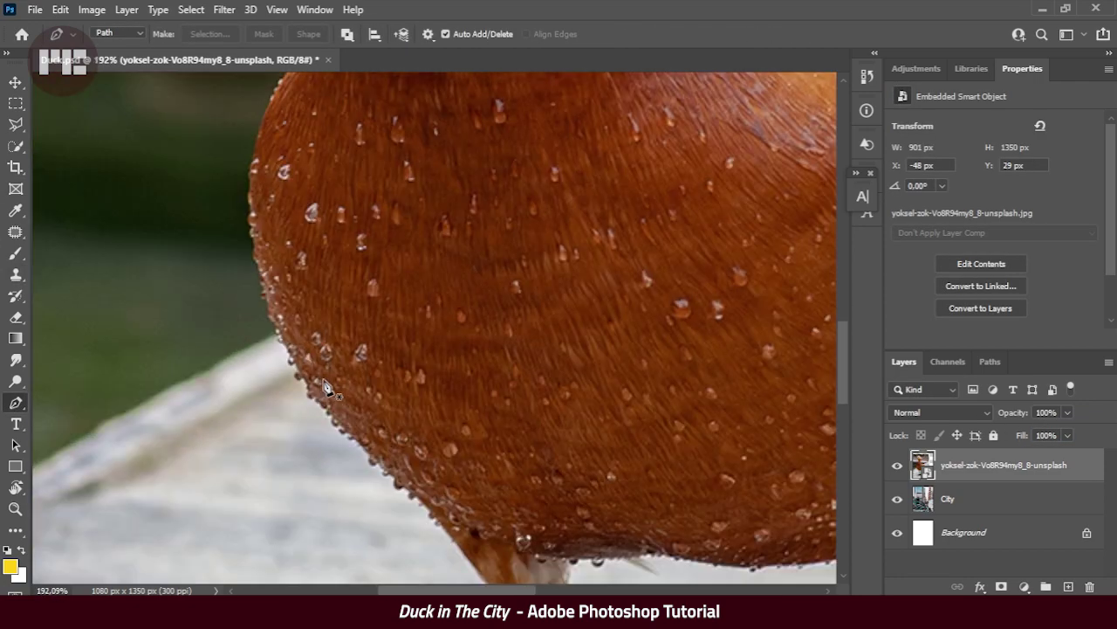
scroll(340, 385, down, 3)
scroll(317, 219, up, 3)
scroll(296, 362, up, 2)
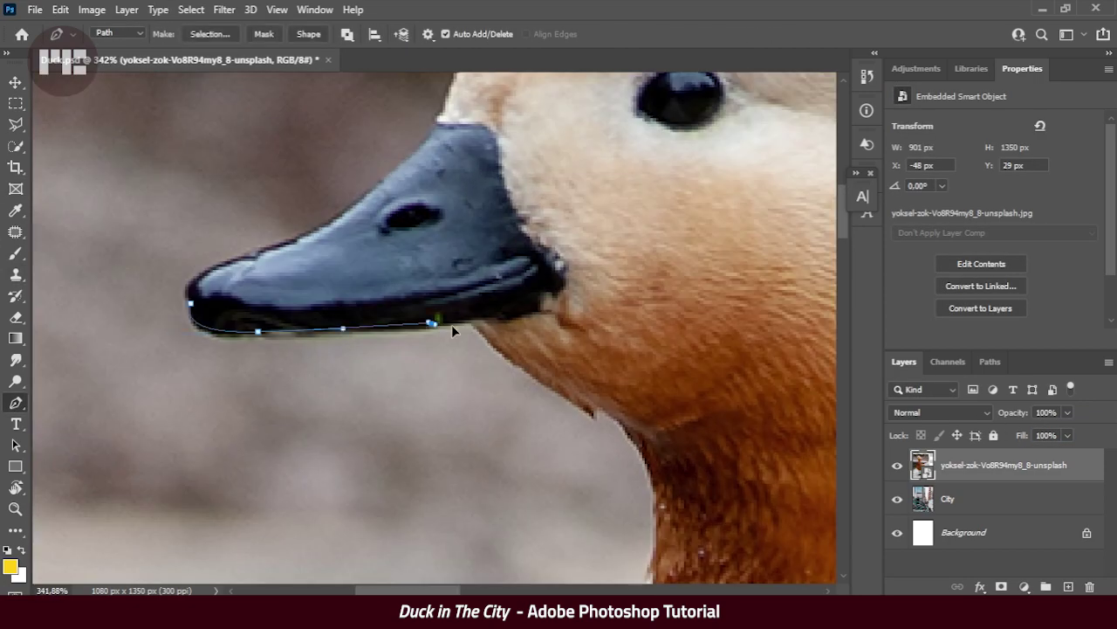
click(519, 382)
click(544, 369)
click(544, 324)
click(434, 469)
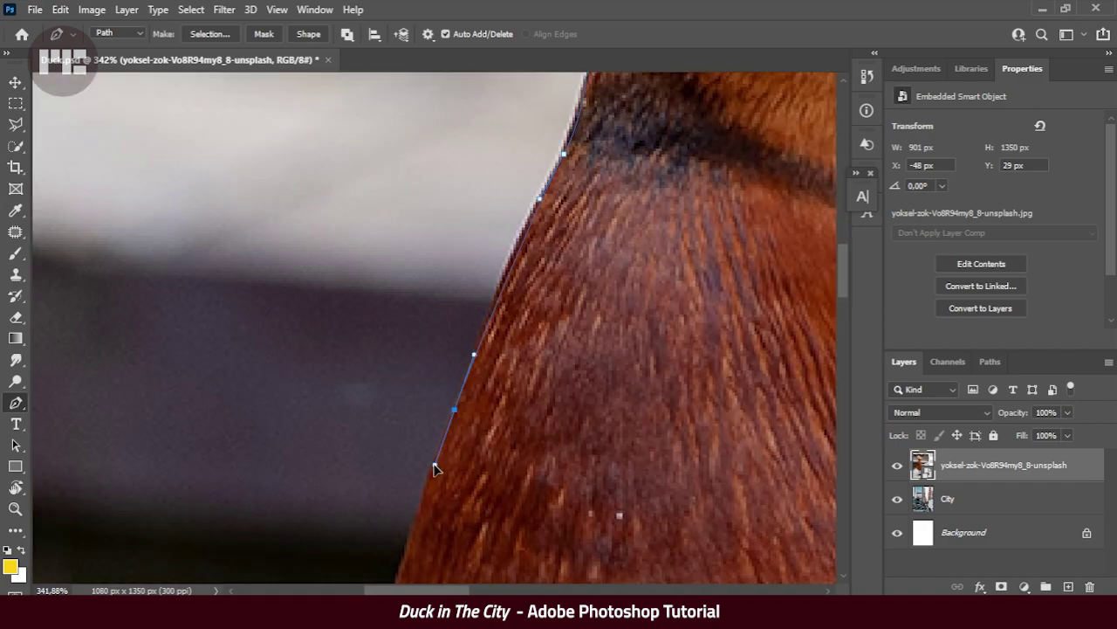
click(434, 468)
click(458, 289)
click(424, 361)
click(394, 456)
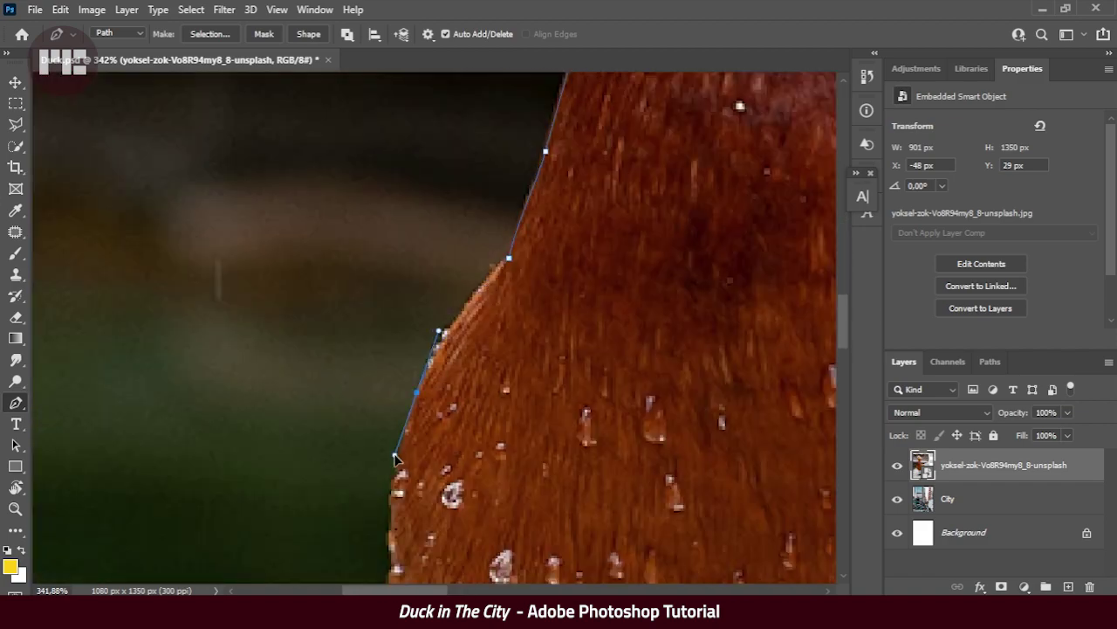
click(410, 419)
click(410, 384)
click(370, 171)
click(449, 264)
click(487, 321)
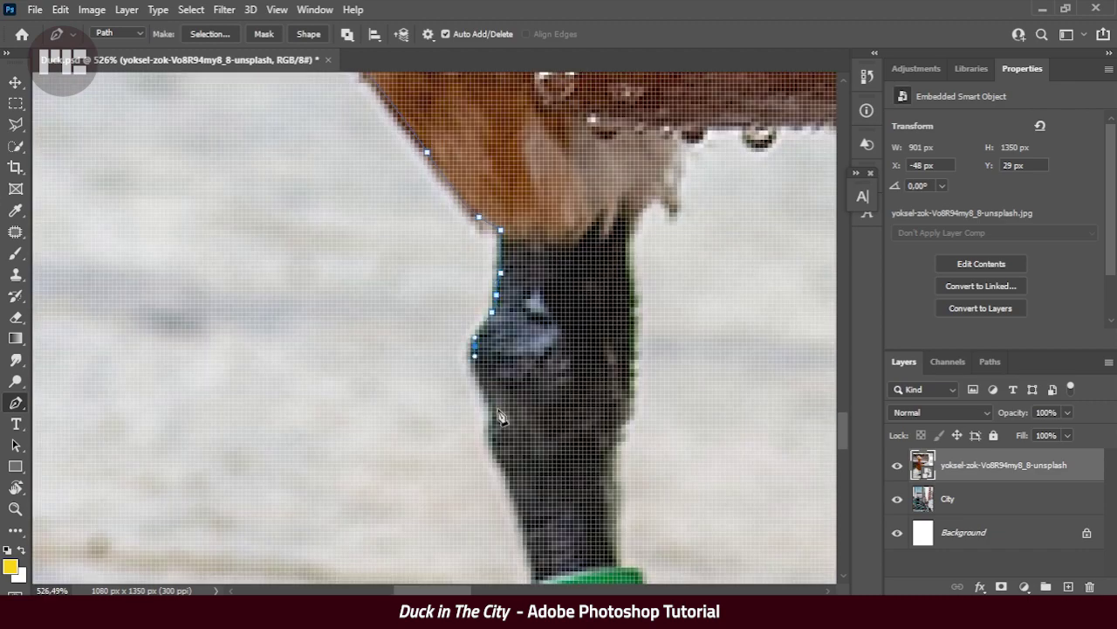
Continue the path down the first leg past the green band, around its foot and toe.
click(446, 166)
click(461, 249)
click(477, 277)
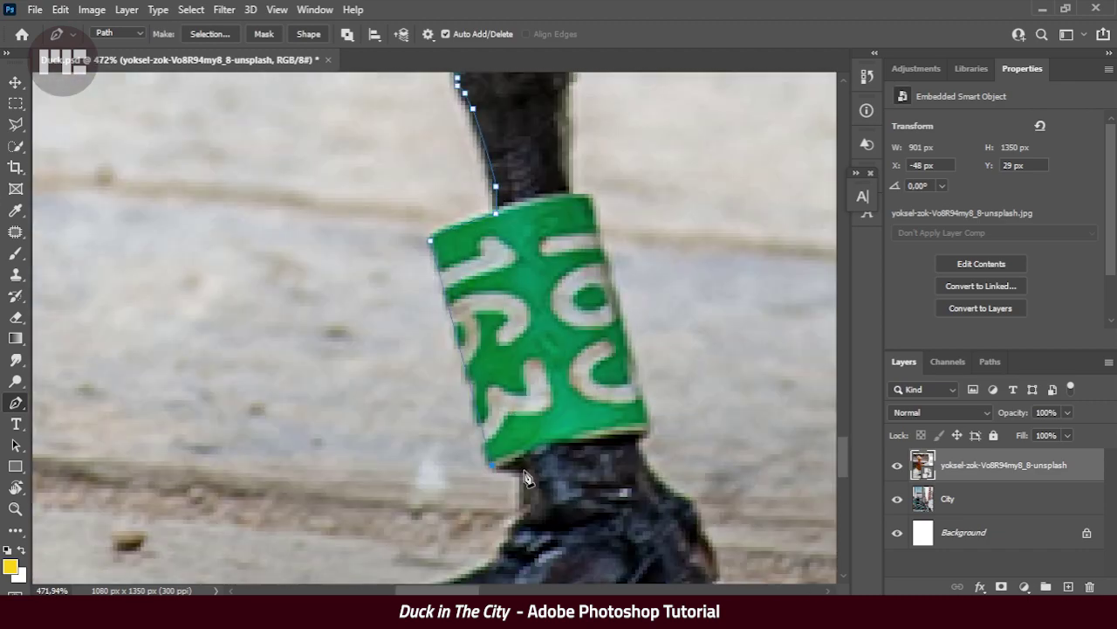
click(522, 241)
click(555, 282)
click(531, 334)
click(485, 361)
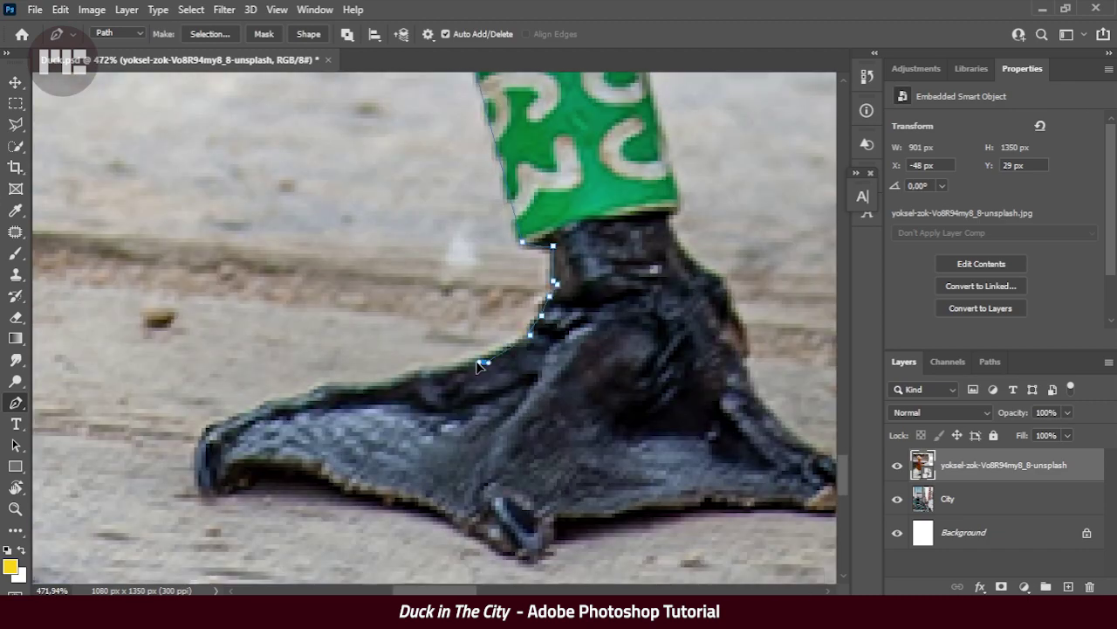
scroll(478, 365, down, 2)
click(563, 360)
click(508, 371)
click(456, 386)
click(436, 419)
click(444, 428)
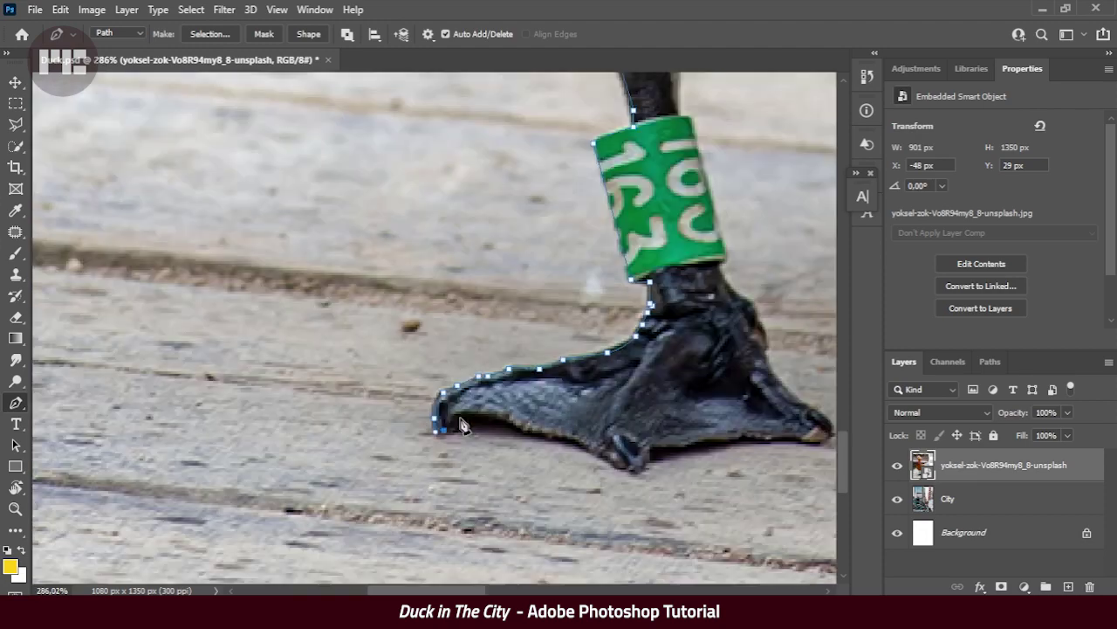
click(506, 434)
scroll(524, 436, up, 2)
click(686, 486)
click(742, 455)
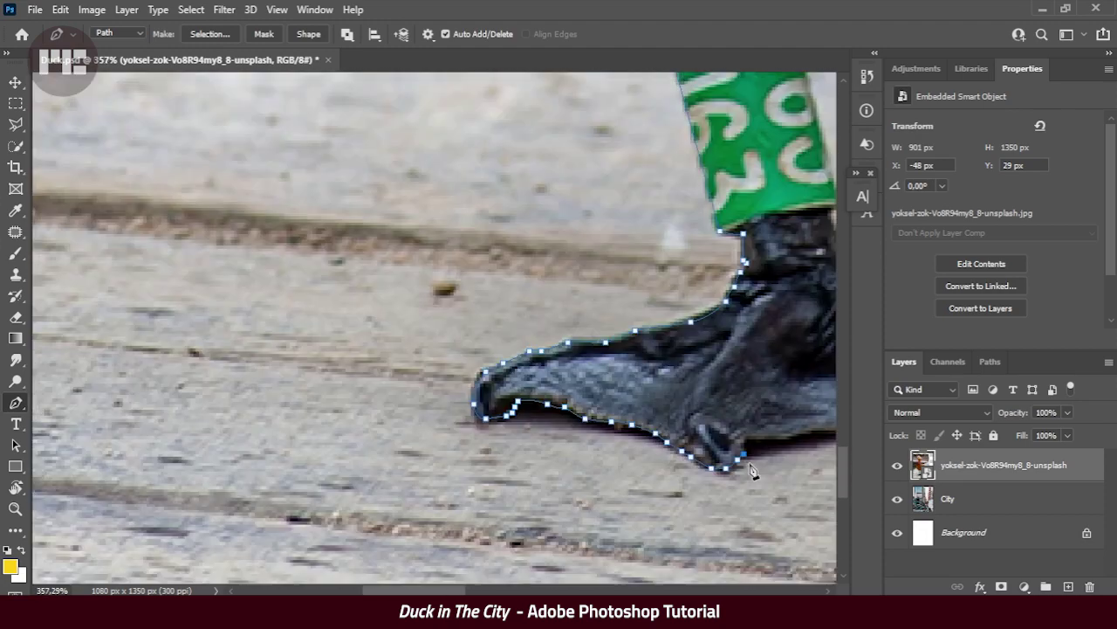
scroll(753, 471, up, 1)
click(496, 386)
click(618, 362)
click(589, 345)
Extend the path along the belly and down the other leg, toe and foot underside.
scroll(567, 354, up, 1)
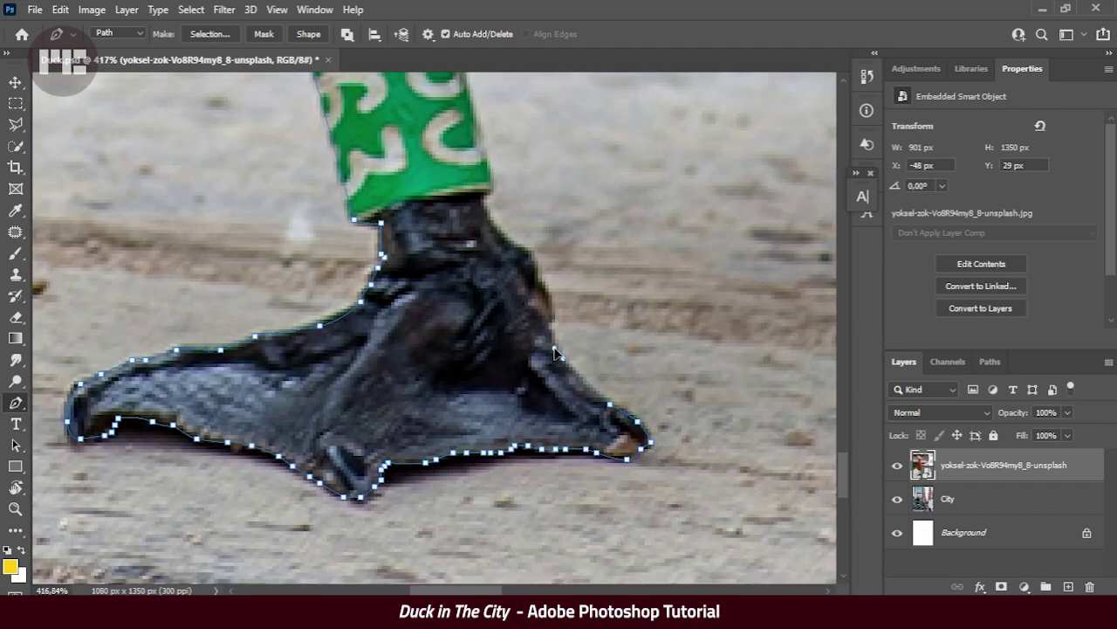
scroll(524, 274, down, 2)
scroll(367, 332, up, 2)
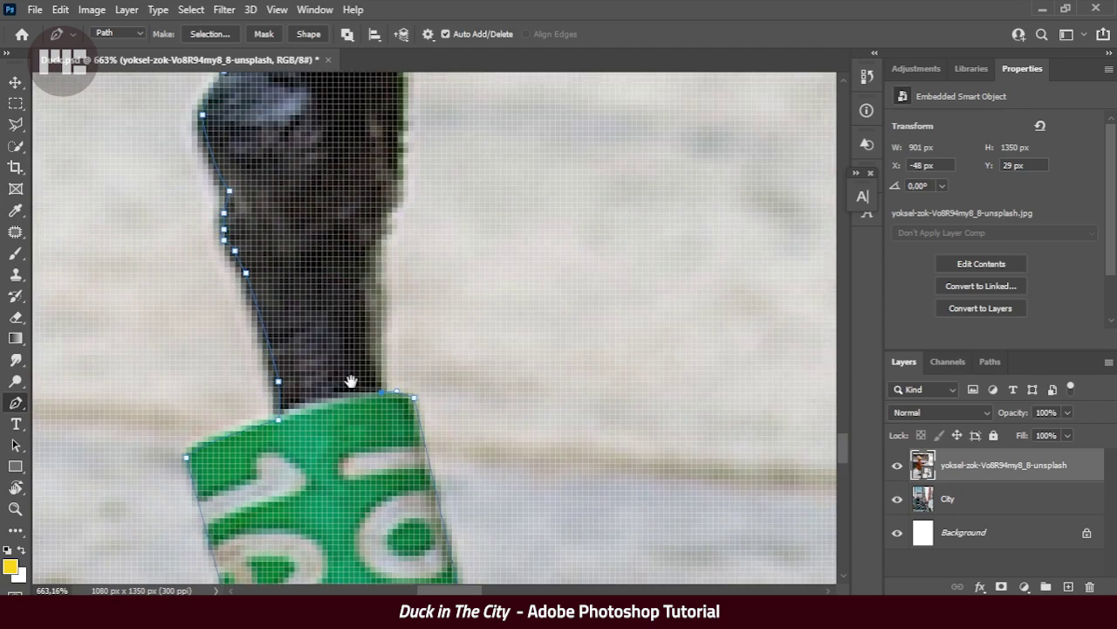
drag(331, 314, 371, 320)
scroll(371, 321, down, 3)
scroll(353, 265, up, 2)
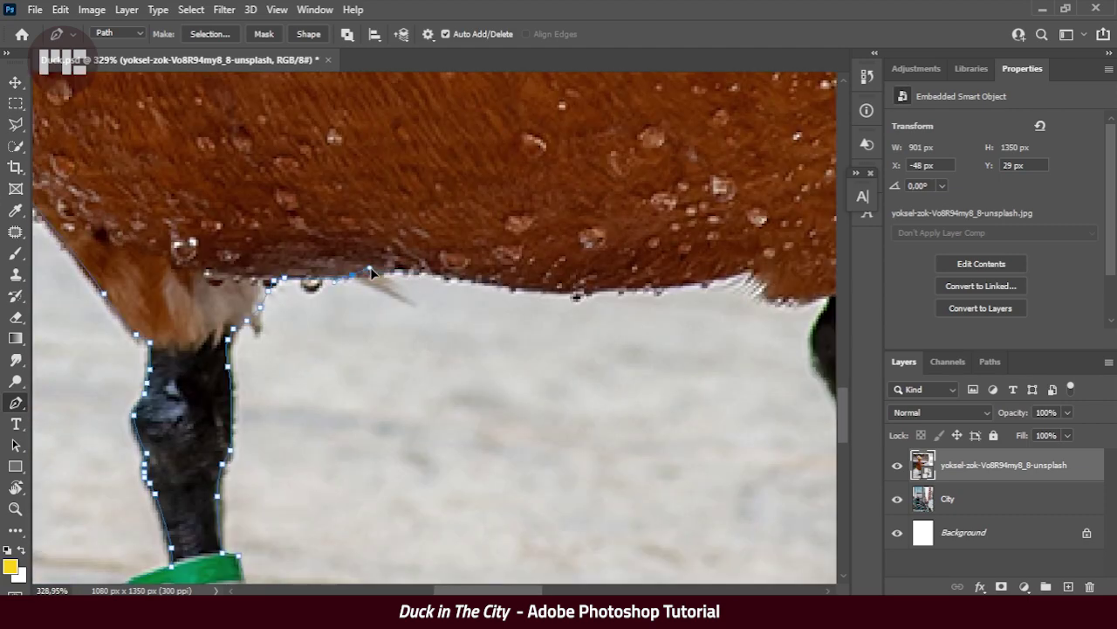
scroll(371, 272, right, 5)
click(444, 278)
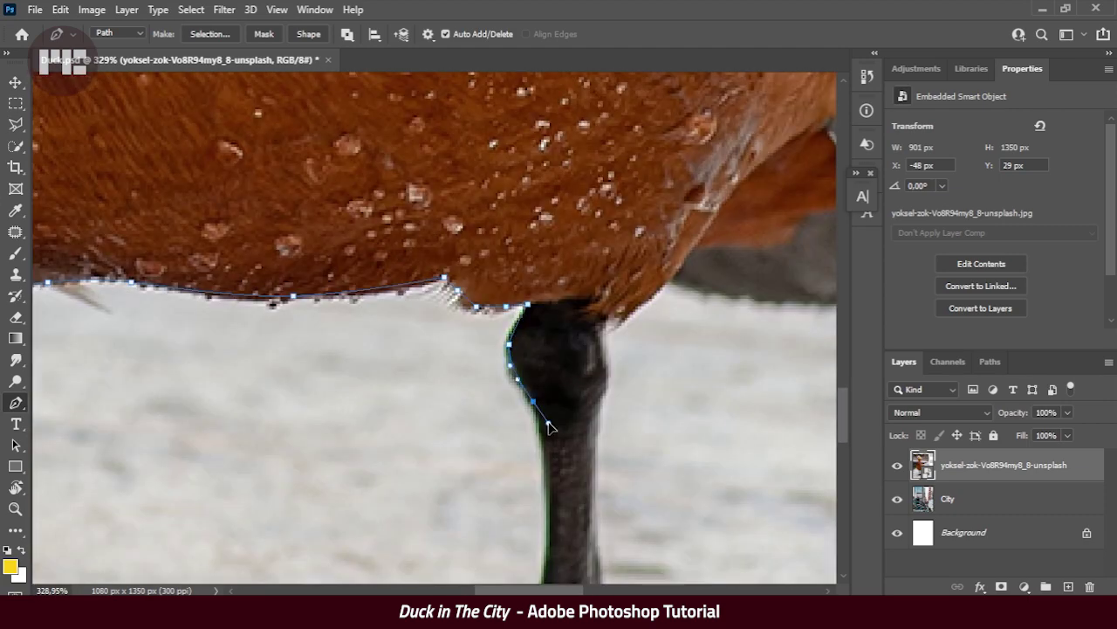
scroll(524, 393, down, 5)
scroll(524, 393, down, 5)
scroll(489, 384, left, 3)
click(483, 399)
click(428, 417)
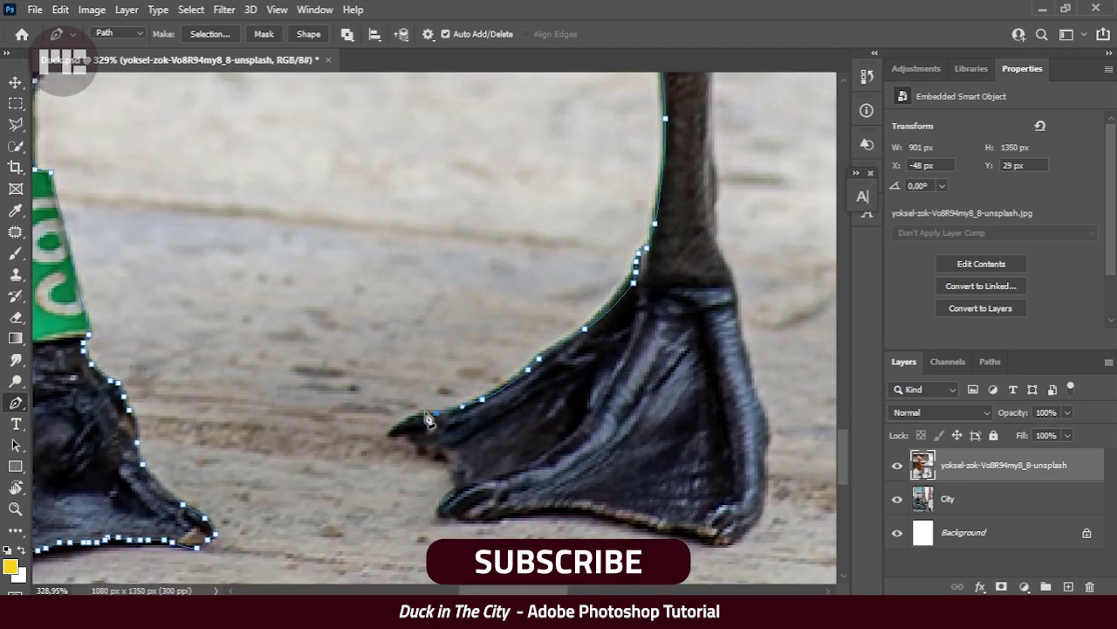
scroll(428, 417, up, 2)
click(378, 445)
scroll(378, 446, down, 1)
click(411, 350)
scroll(411, 349, right, 3)
drag(521, 319, 559, 330)
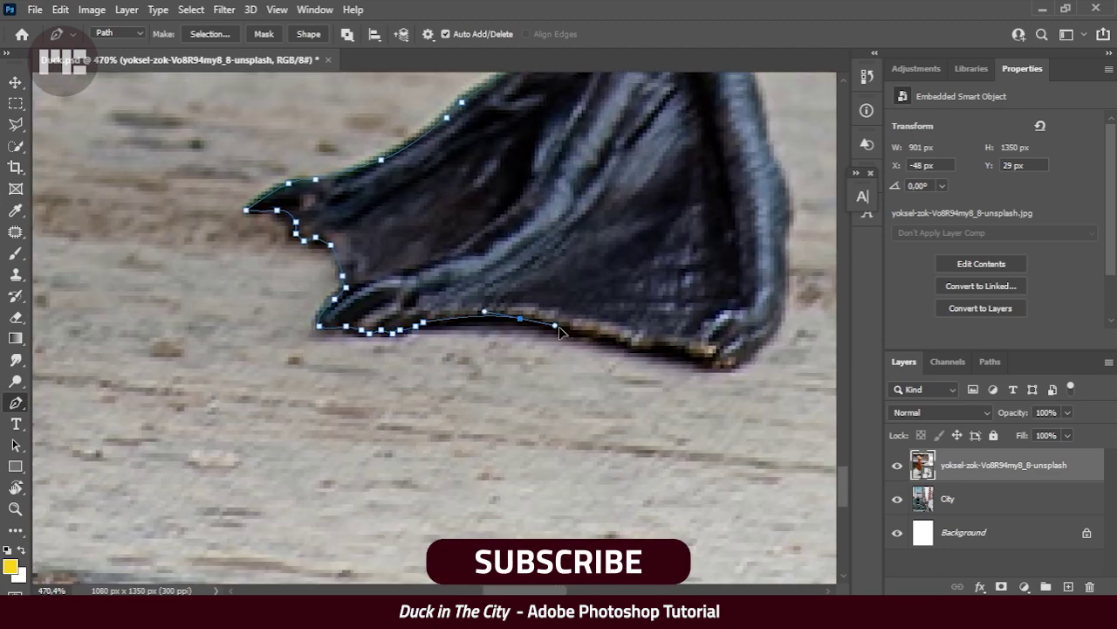
Trace the right side of the leg up to the body and around the dark tail feathers.
click(728, 371)
scroll(728, 371, up, 5)
click(555, 440)
scroll(555, 440, up, 3)
click(513, 273)
click(520, 225)
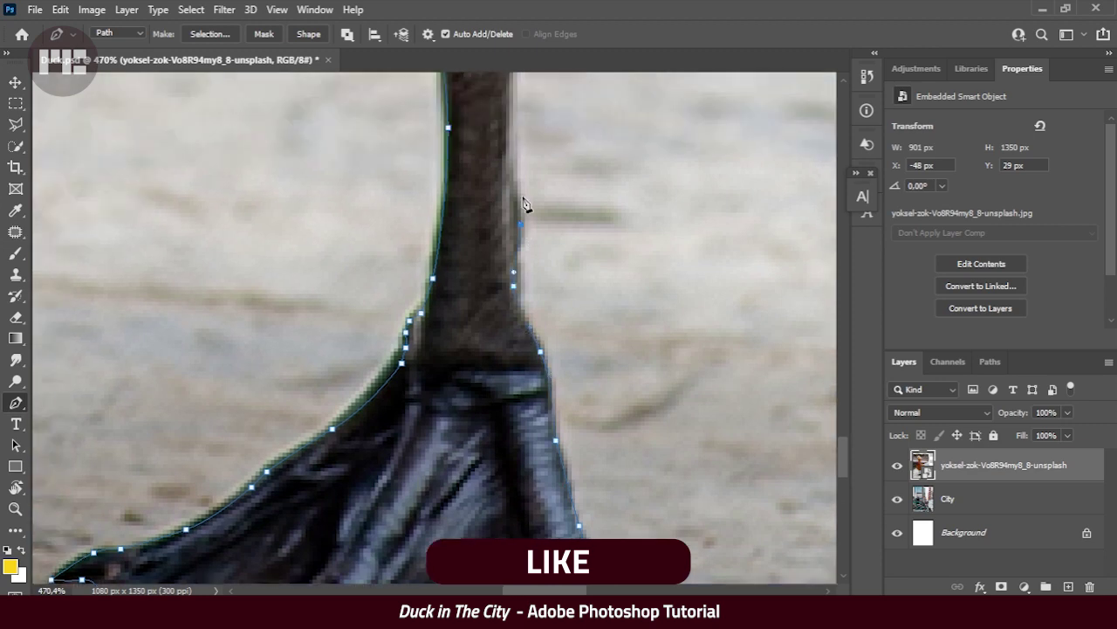
scroll(524, 203, up, 3)
scroll(515, 262, up, 3)
scroll(507, 341, up, 3)
click(399, 399)
click(437, 362)
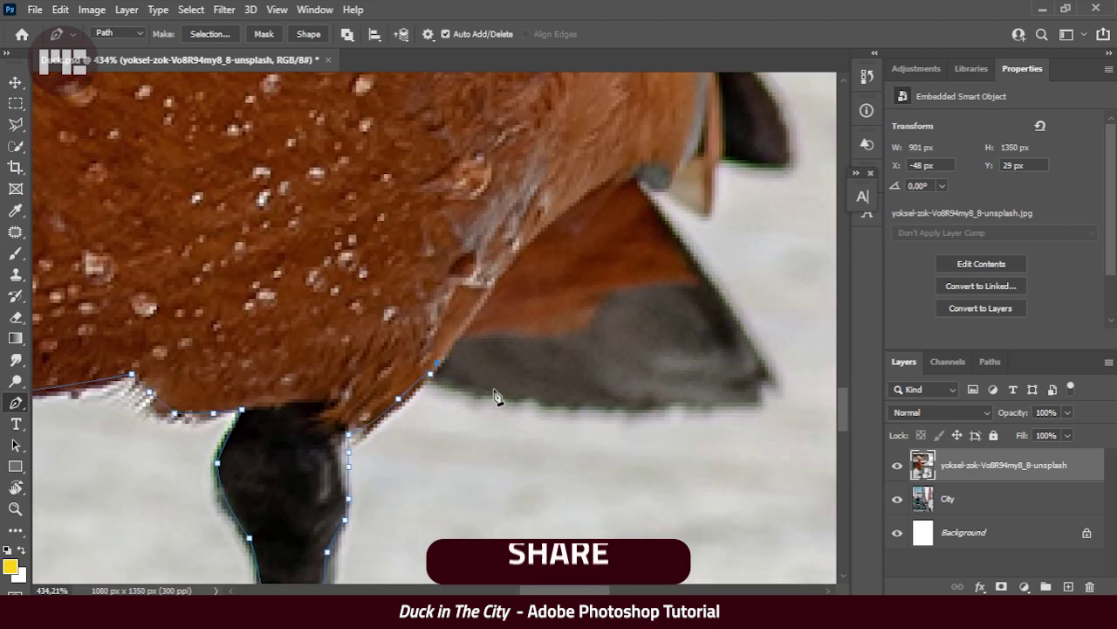
scroll(495, 397, right, 3)
scroll(495, 397, up, 2)
click(425, 541)
click(603, 514)
click(467, 317)
scroll(533, 375, right, 3)
scroll(515, 393, up, 2)
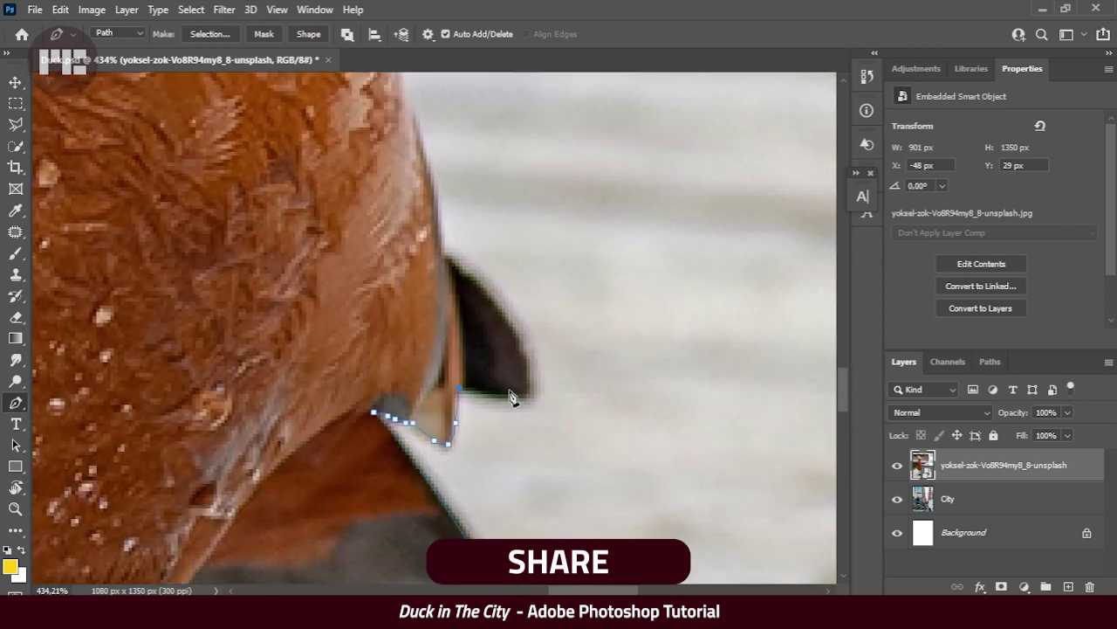
click(512, 394)
scroll(511, 394, up, 2)
scroll(443, 232, up, 4)
click(433, 371)
scroll(419, 341, up, 3)
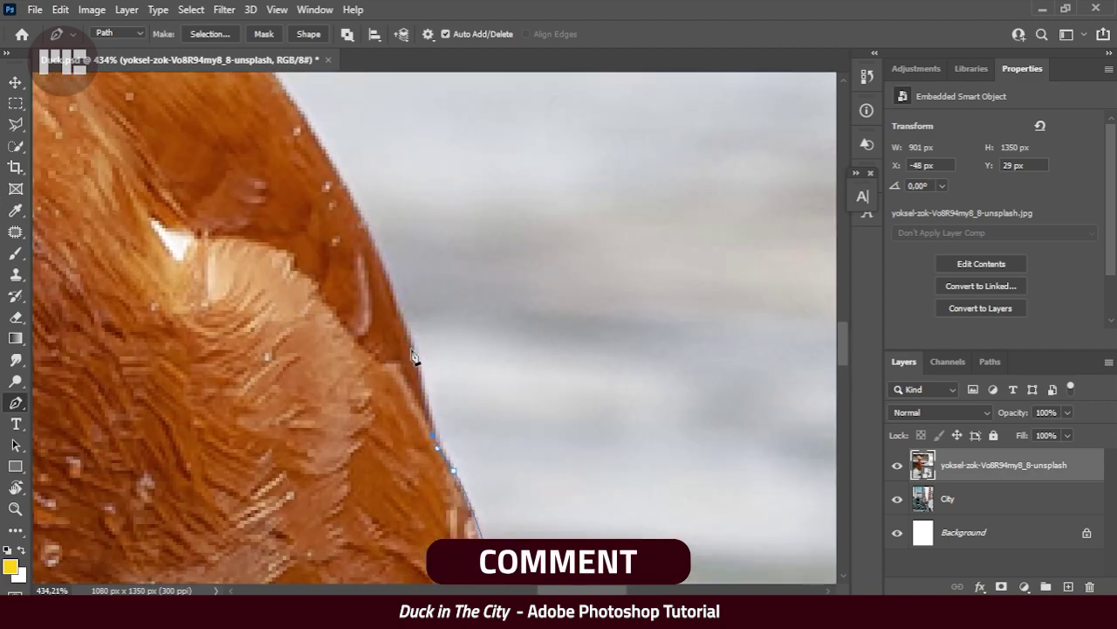
Trace the duck's back and neck, curving the path around the back of the head.
click(412, 361)
scroll(401, 323, up, 3)
click(341, 305)
scroll(349, 306, up, 3)
scroll(384, 253, up, 2)
click(384, 230)
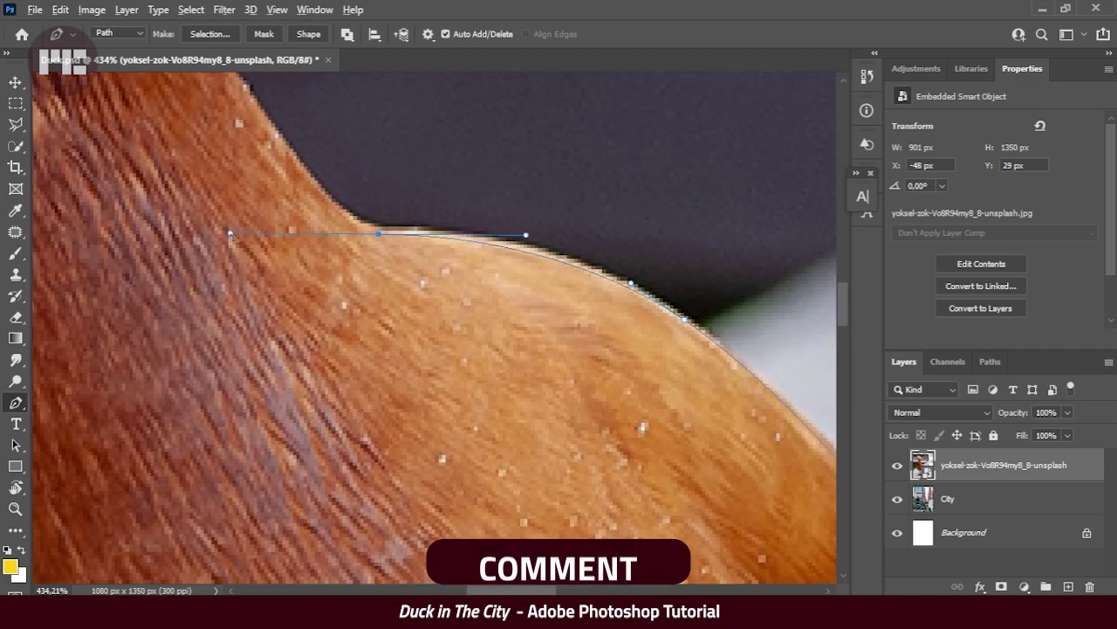
scroll(384, 253, up, 3)
scroll(282, 199, up, 4)
click(278, 491)
click(271, 425)
click(276, 404)
scroll(297, 386, down, 3)
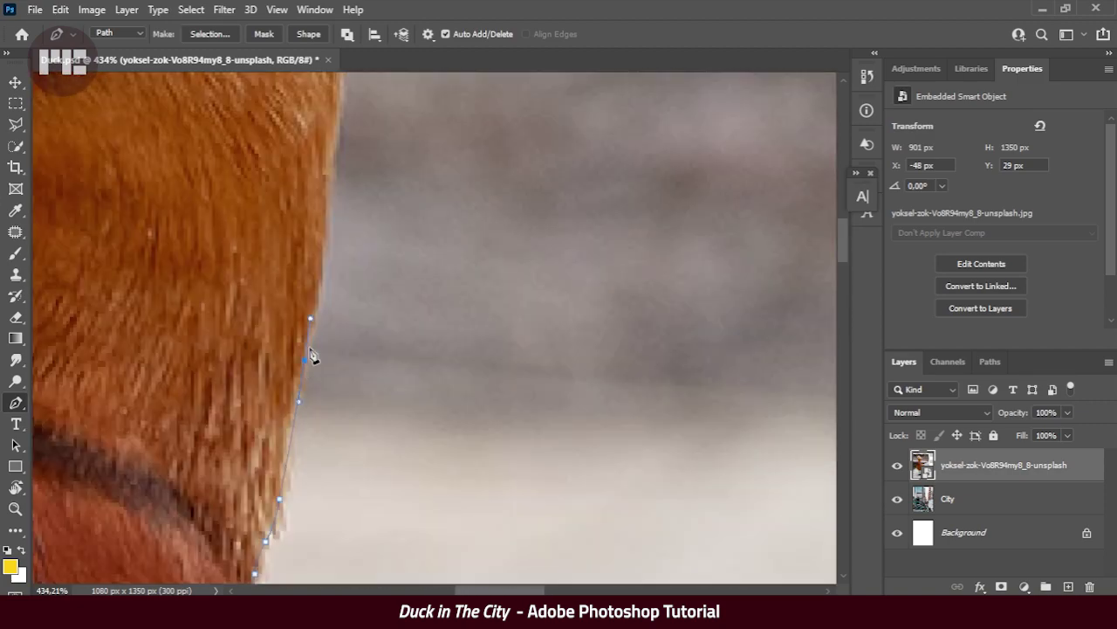
scroll(324, 323, up, 4)
scroll(312, 340, up, 2)
drag(450, 356, 408, 288)
Close the path over the head to the beak and turn it into a selection.
scroll(379, 305, up, 3)
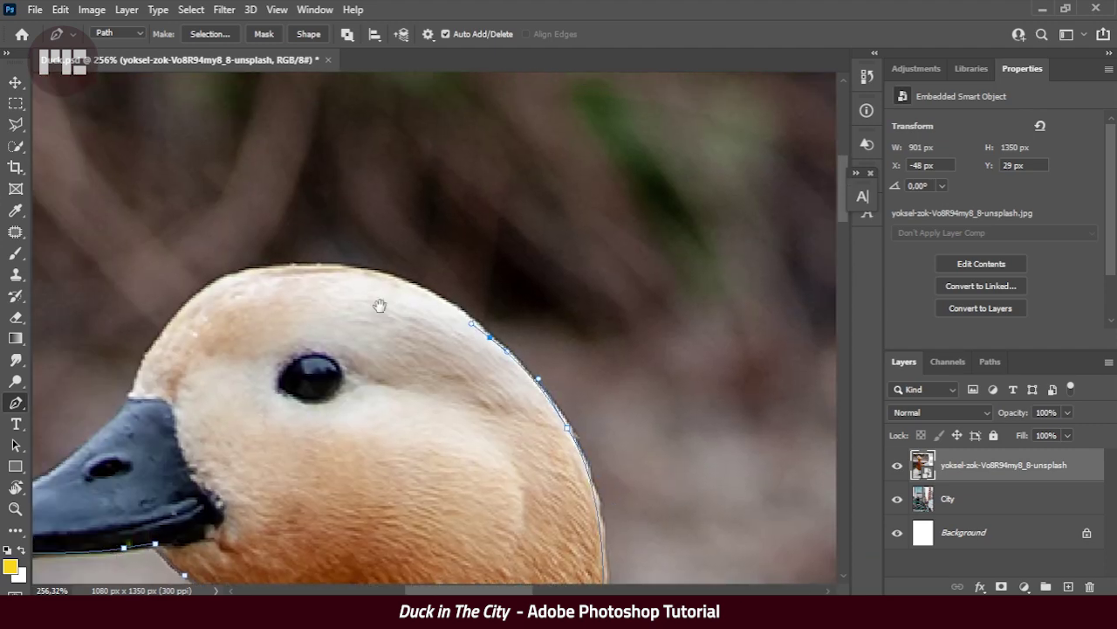
scroll(419, 253, up, 3)
click(374, 250)
scroll(304, 250, up, 2)
click(318, 315)
scroll(314, 341, down, 2)
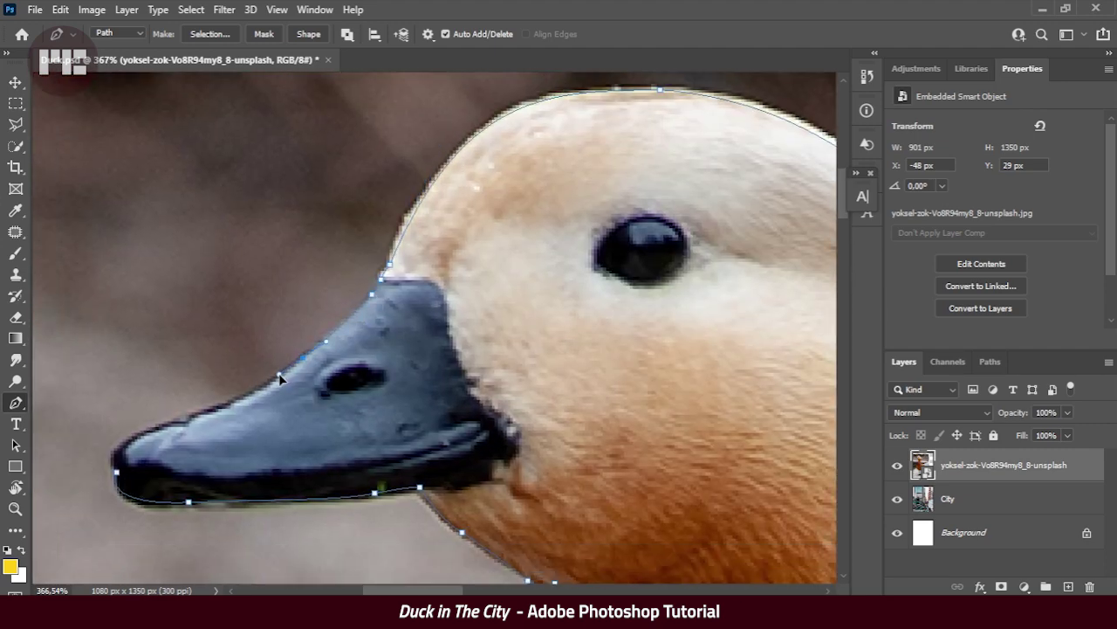
scroll(279, 373, left, 3)
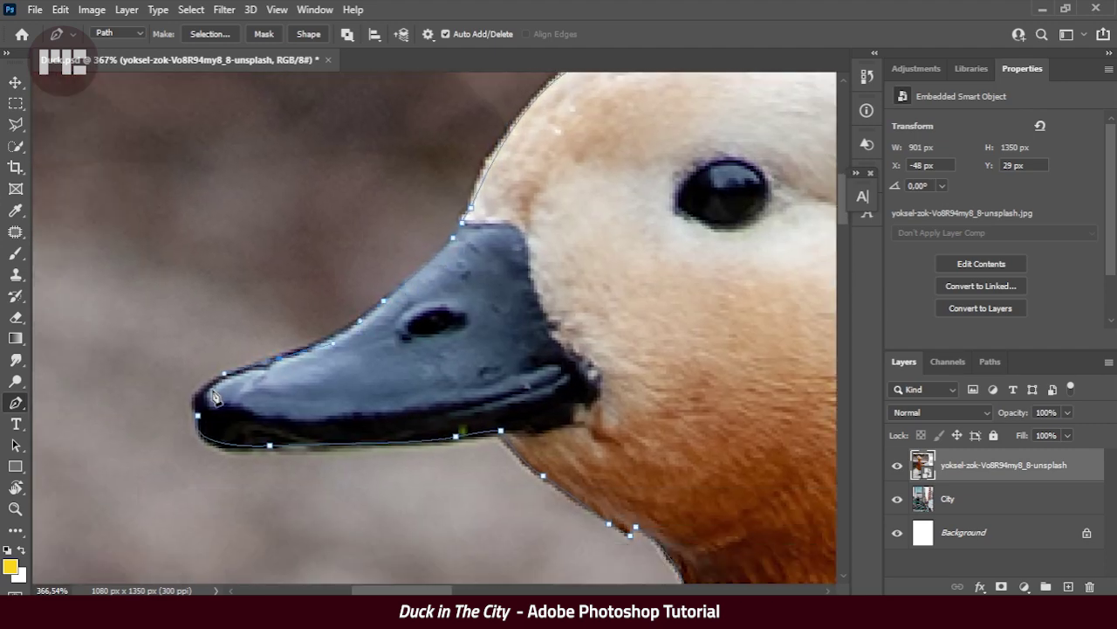
click(206, 33)
key(Return)
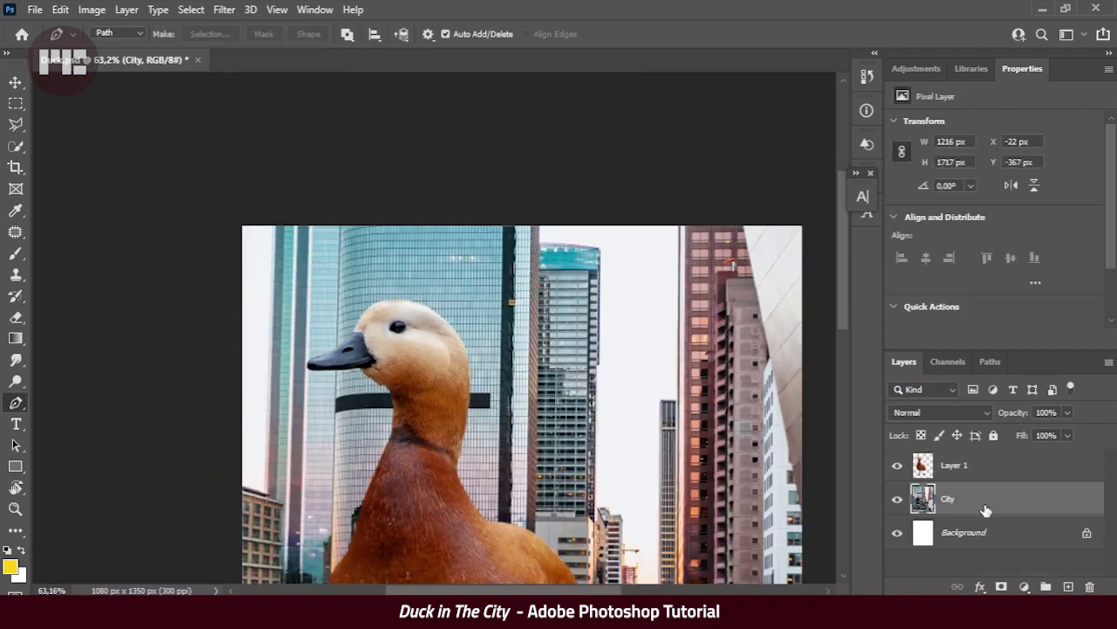
Rename the cut-out layer to Duck and move the duck up slightly.
double_click(956, 465)
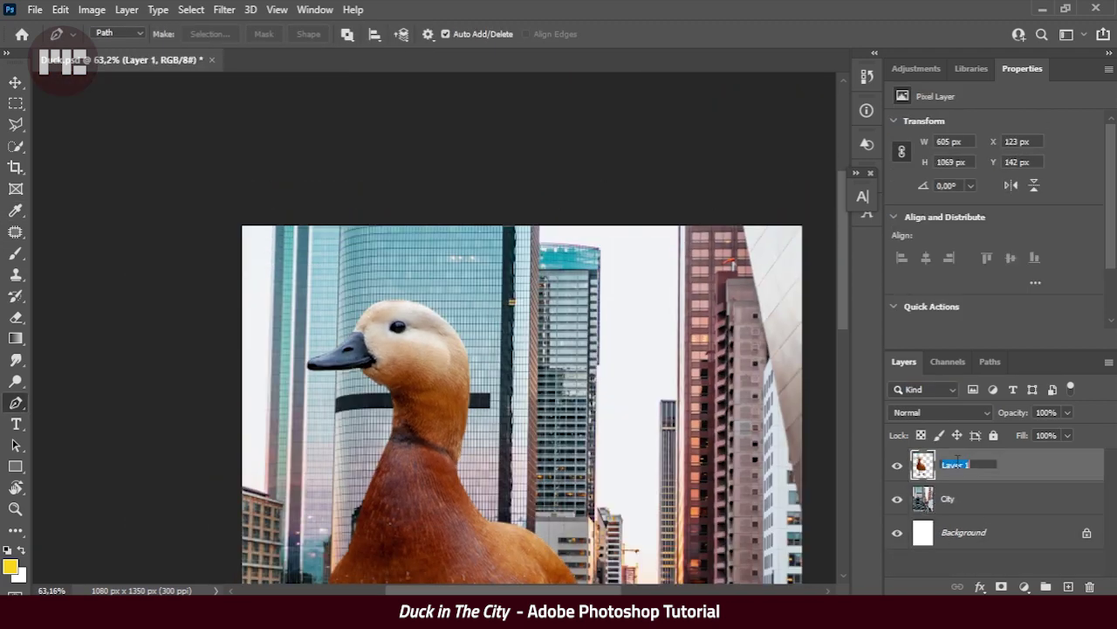
text(Duck)
key(Return)
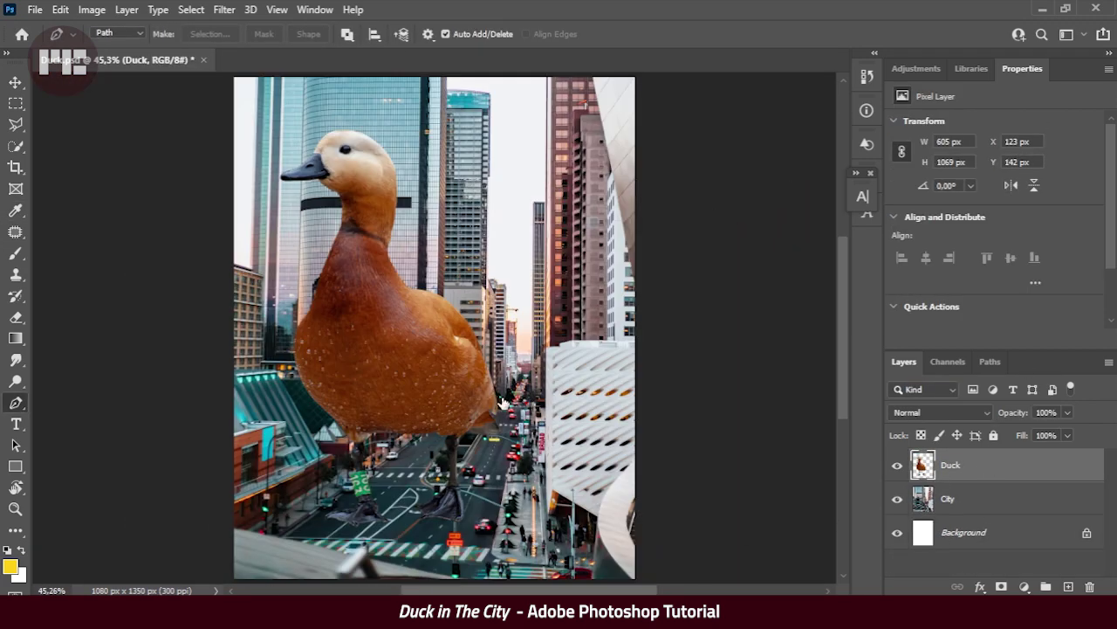
key(ctrl+t)
scroll(441, 402, down, 1)
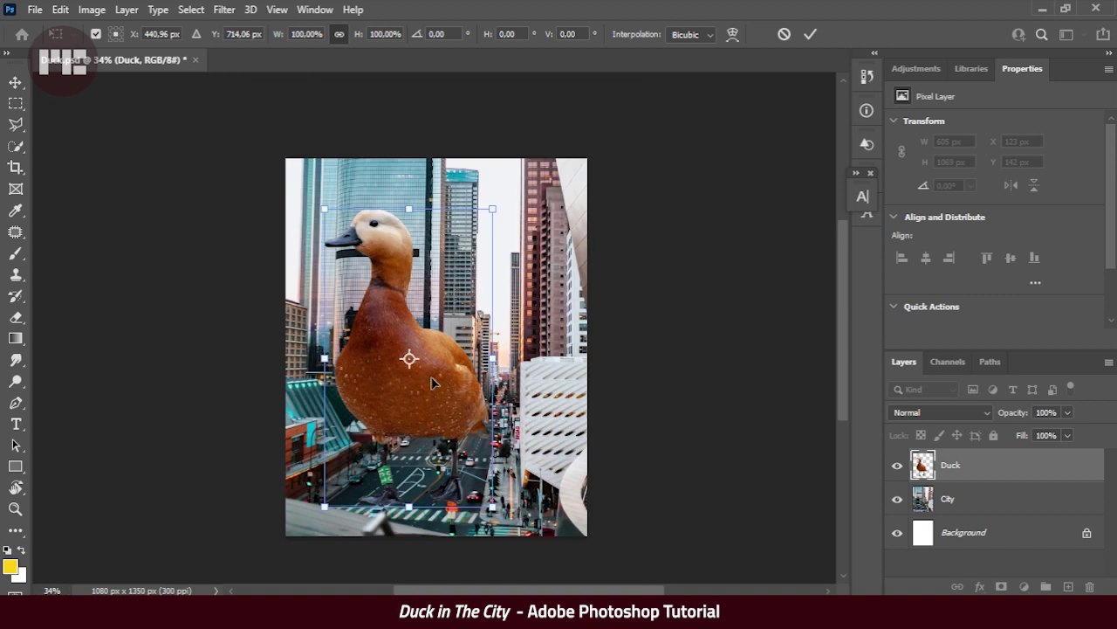
drag(432, 383, 434, 373)
key(Return)
key(p)
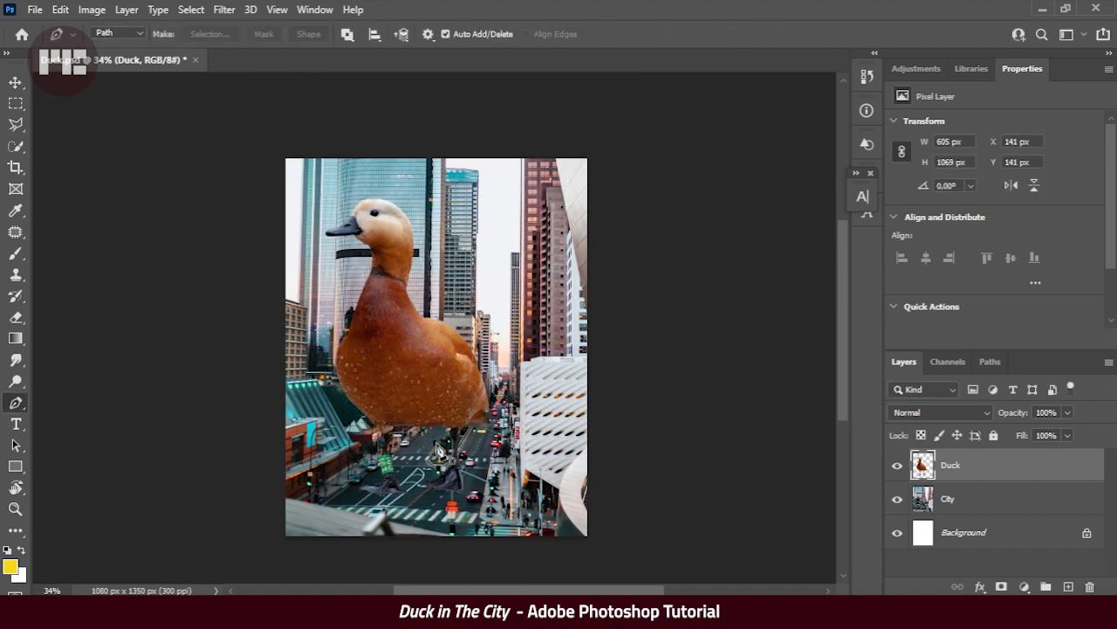
Stretch the City photo wider with Free Transform.
key(alt+bracketleft)
key(ctrl+t)
scroll(476, 251, down, 2)
drag(560, 280, 590, 282)
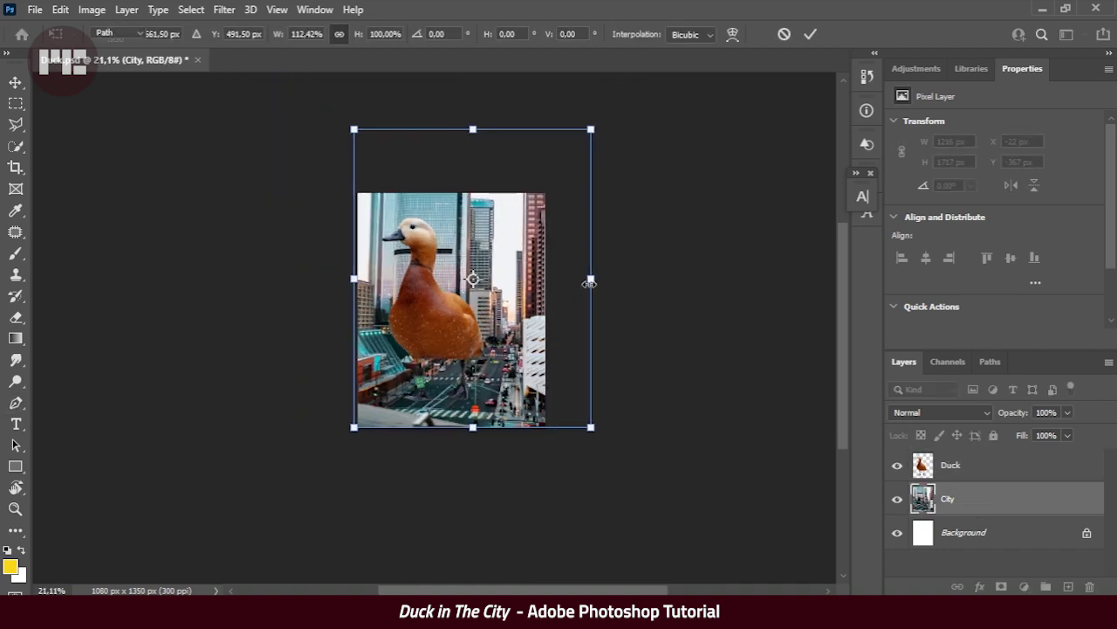
key(Return)
key(v)
click(975, 466)
Nudge the duck down to X 221, Y 161 px and give the Duck layer a mask.
key(ctrl+0)
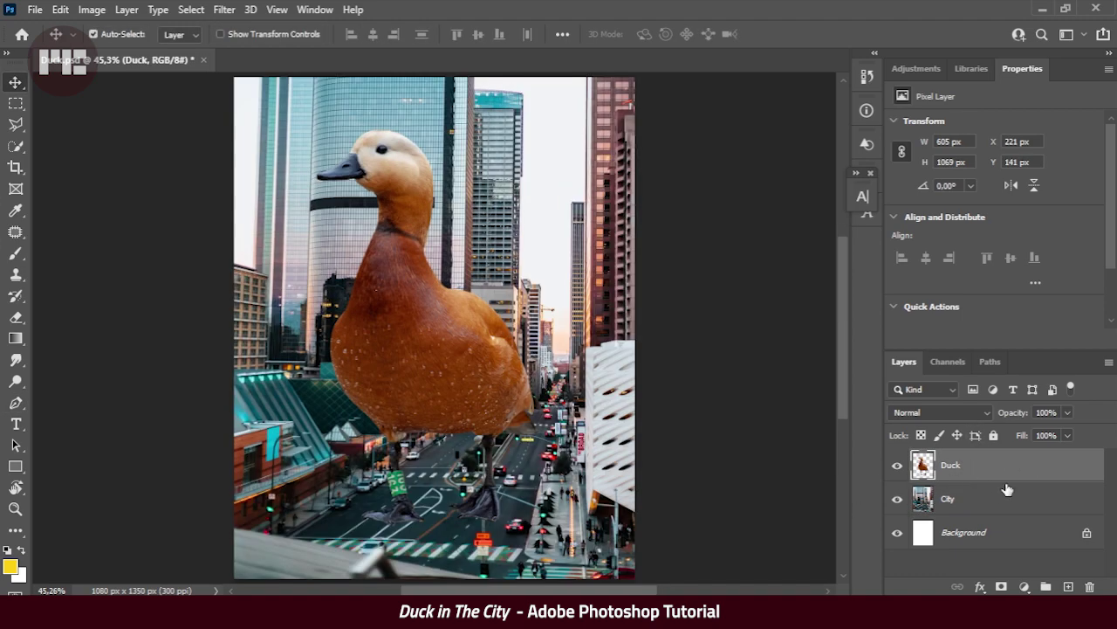
key(shift+Down)
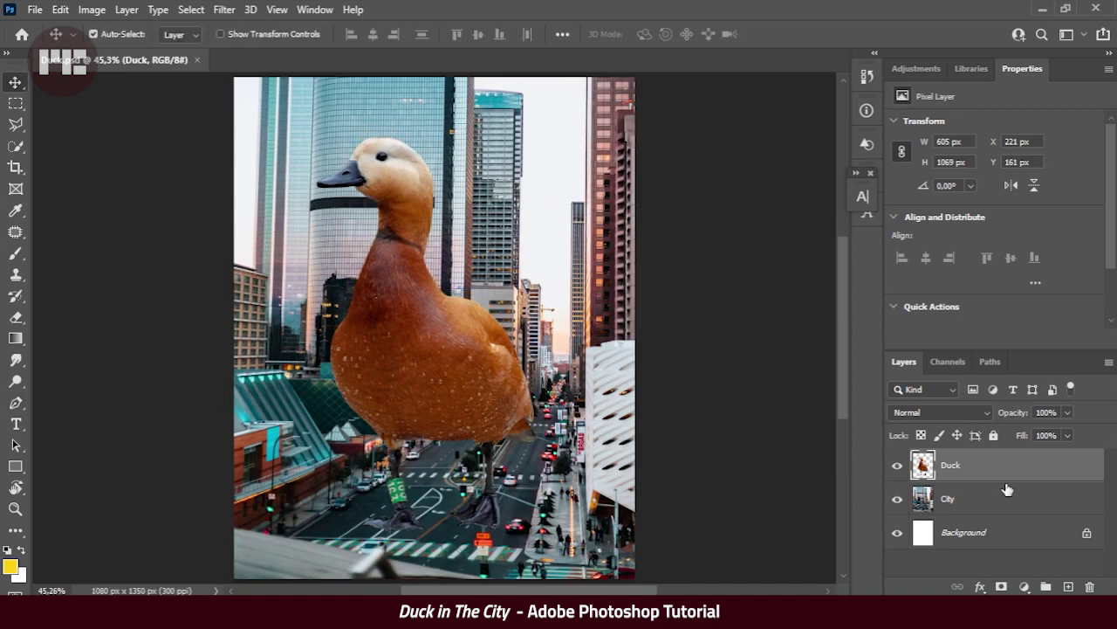
click(897, 465)
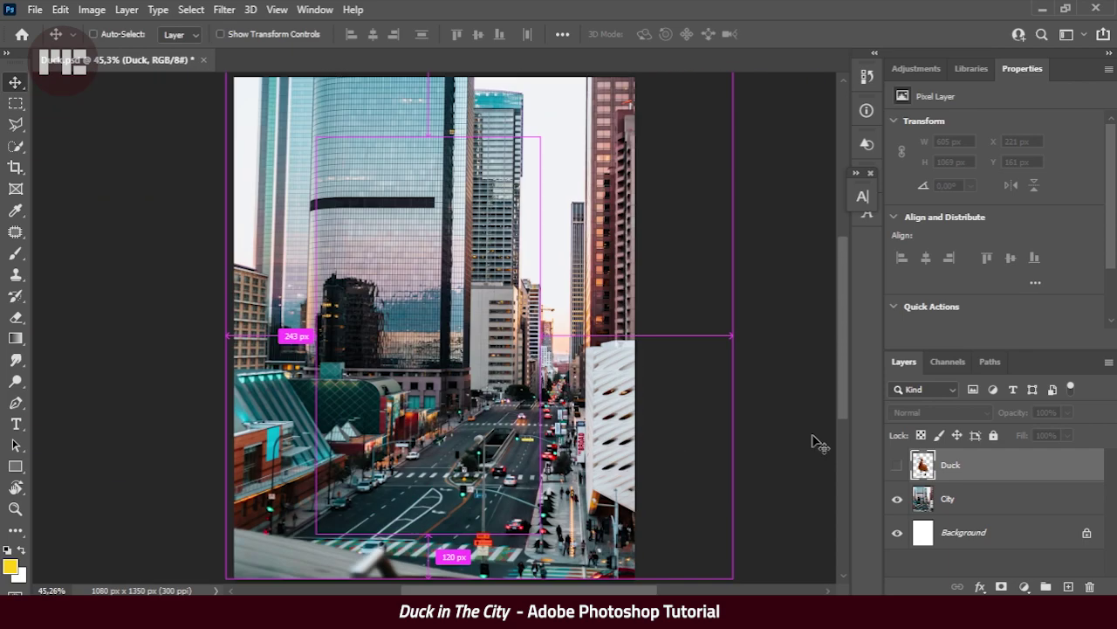
click(897, 465)
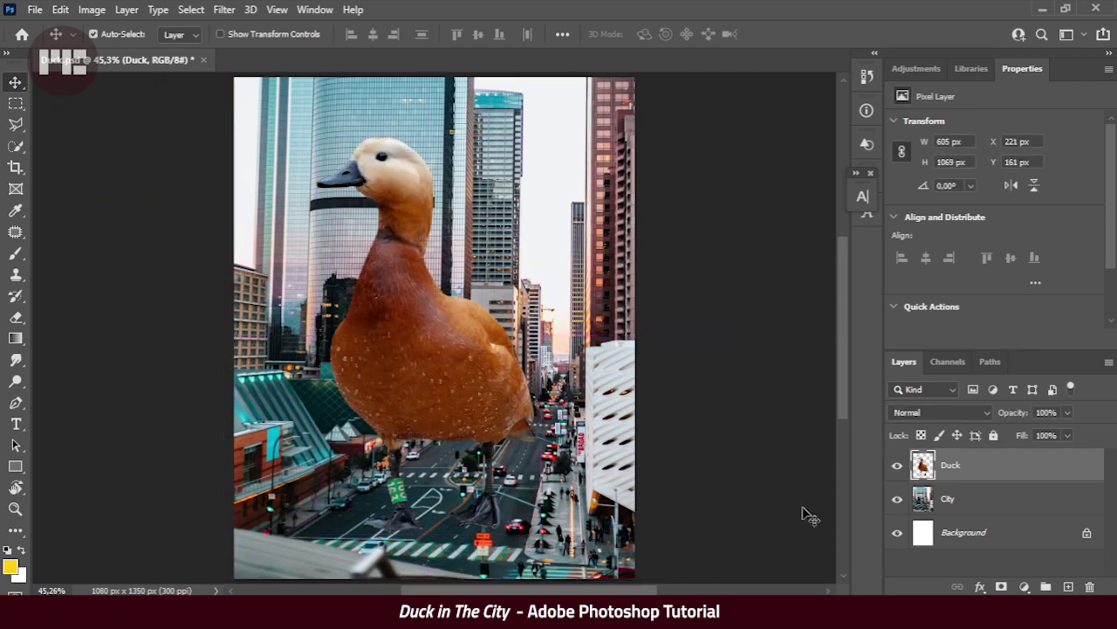
click(1001, 586)
Paint black with a much smaller brush on the Duck mask where the pole crosses the foot.
scroll(523, 349, up, 5)
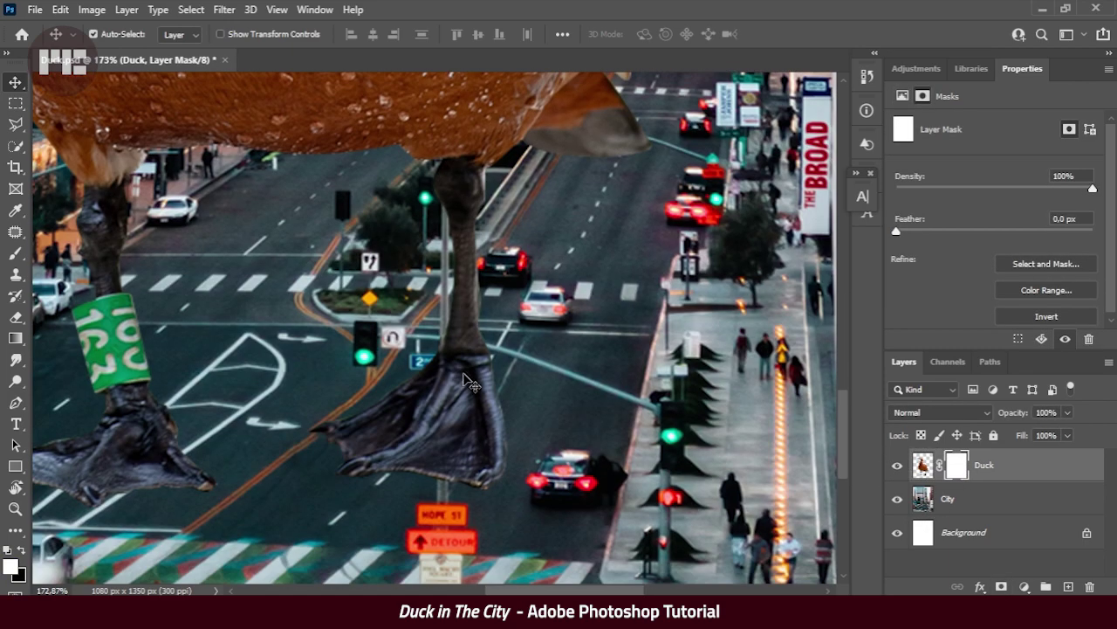
key(b)
right_click(476, 301)
key(Escape)
key(x)
right_click(569, 299)
drag(611, 338, 583, 339)
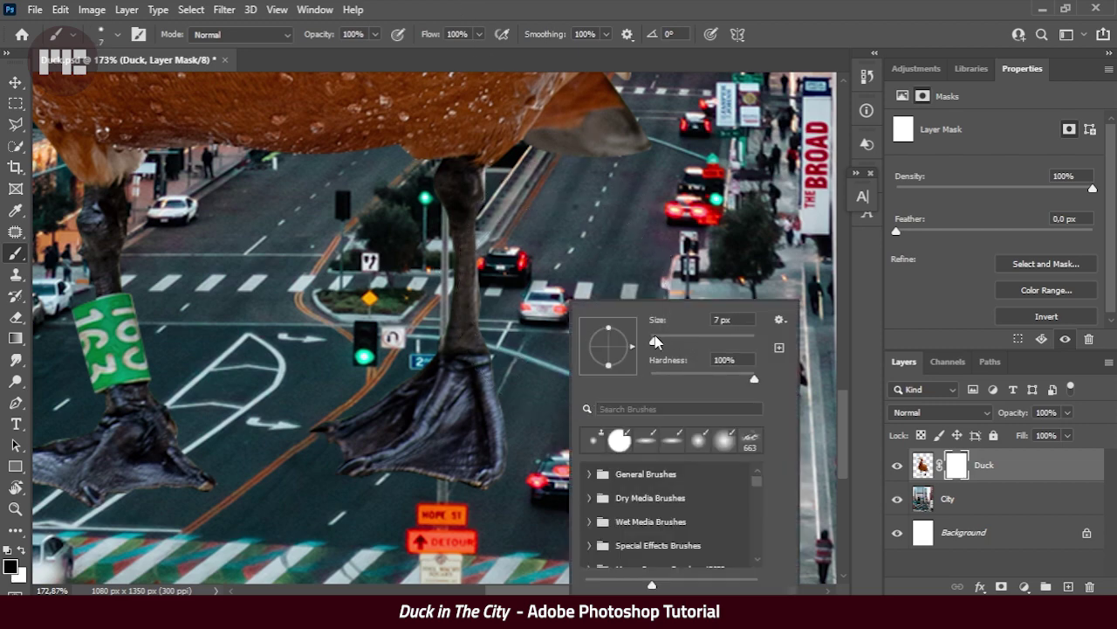
key(Return)
drag(443, 415, 435, 283)
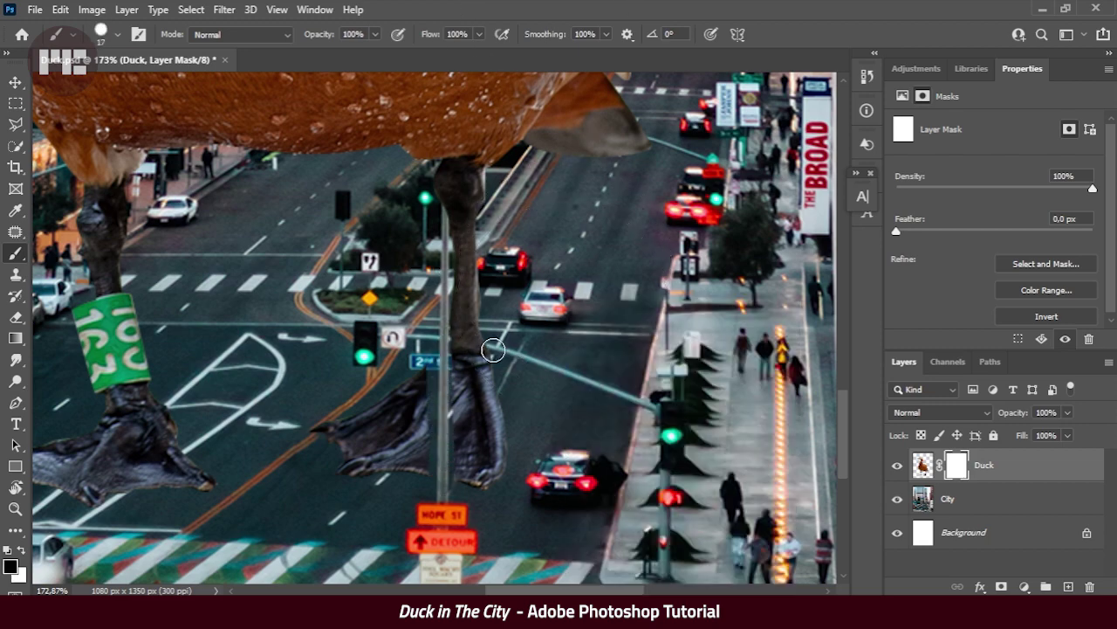
Paint white to restore the duck's foot along the pole, then fit the image on screen.
scroll(420, 367, up, 3)
key(x)
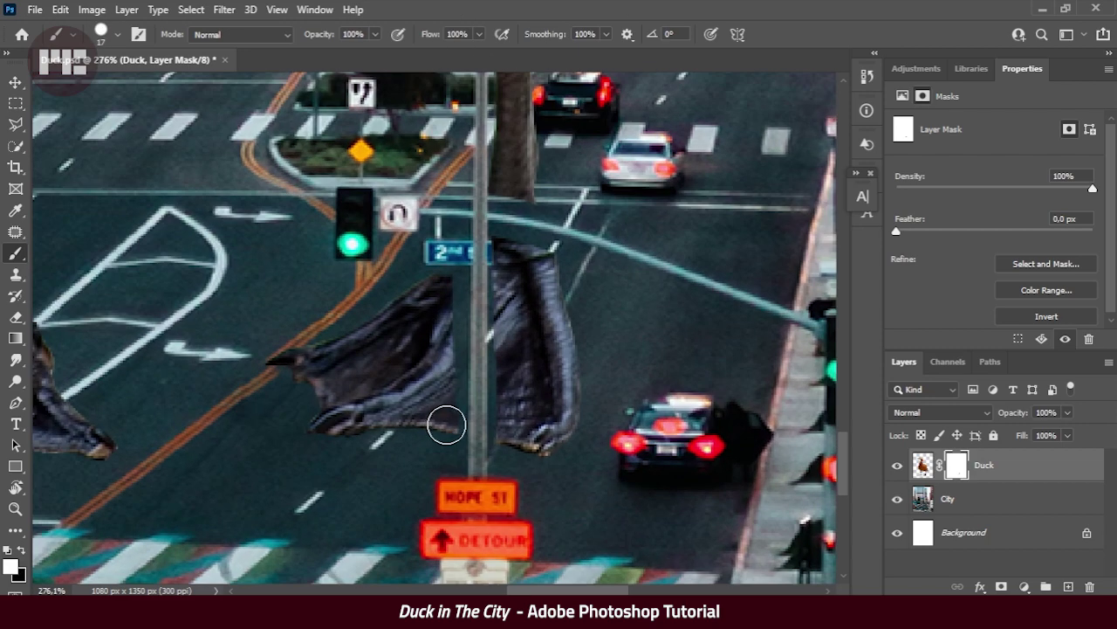
drag(444, 307, 448, 372)
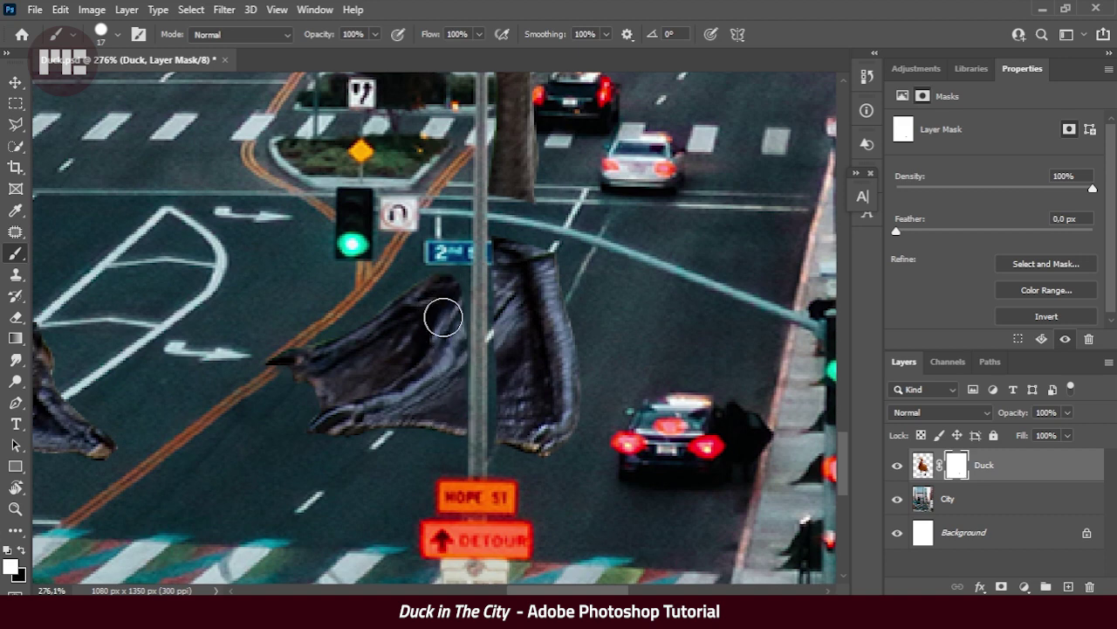
drag(508, 411, 520, 344)
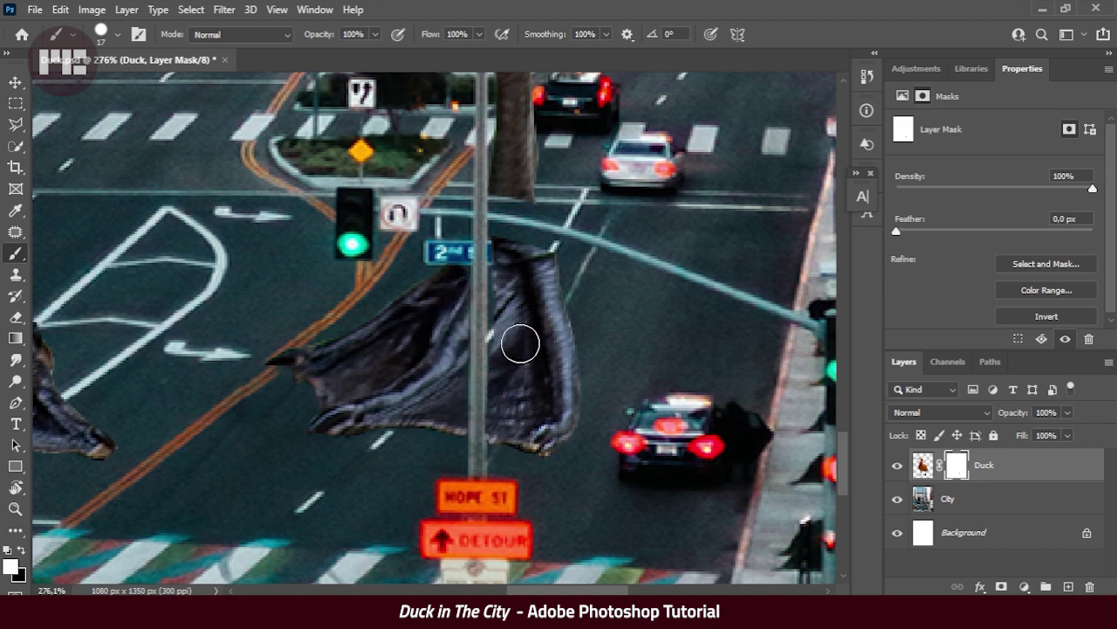
scroll(508, 297, up, 1)
scroll(515, 279, up, 2)
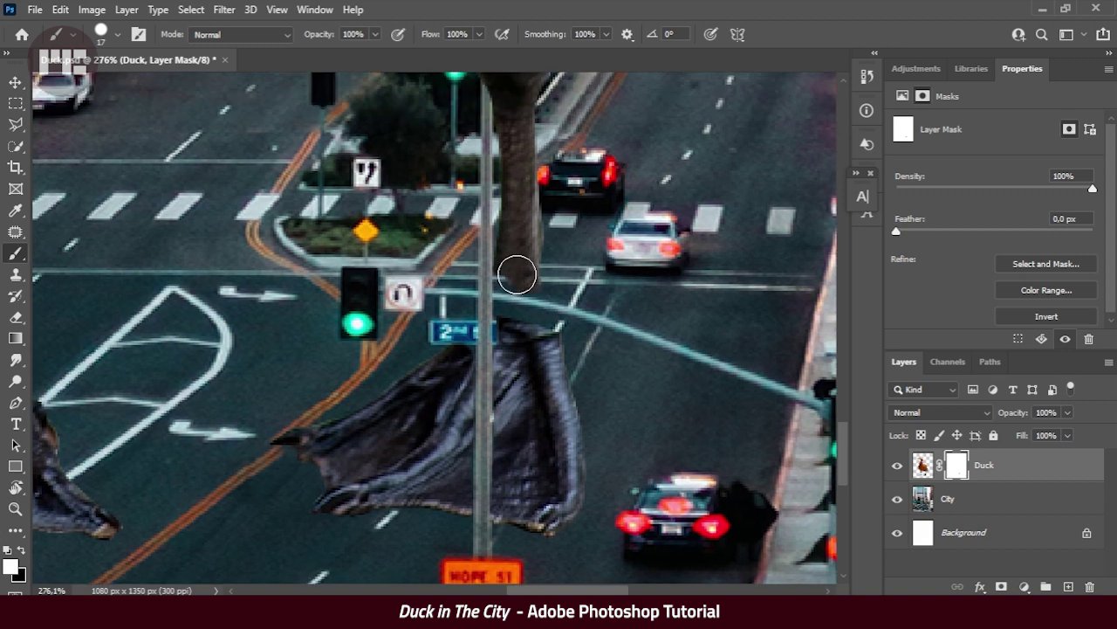
scroll(532, 276, up, 2)
key(bracketleft)
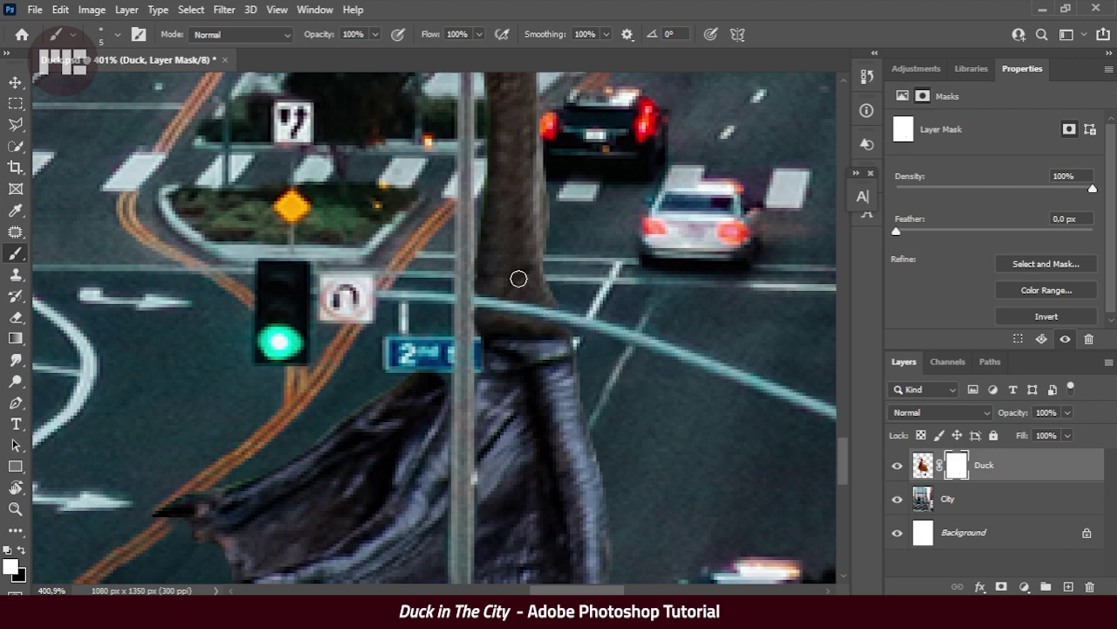
key(ctrl+0)
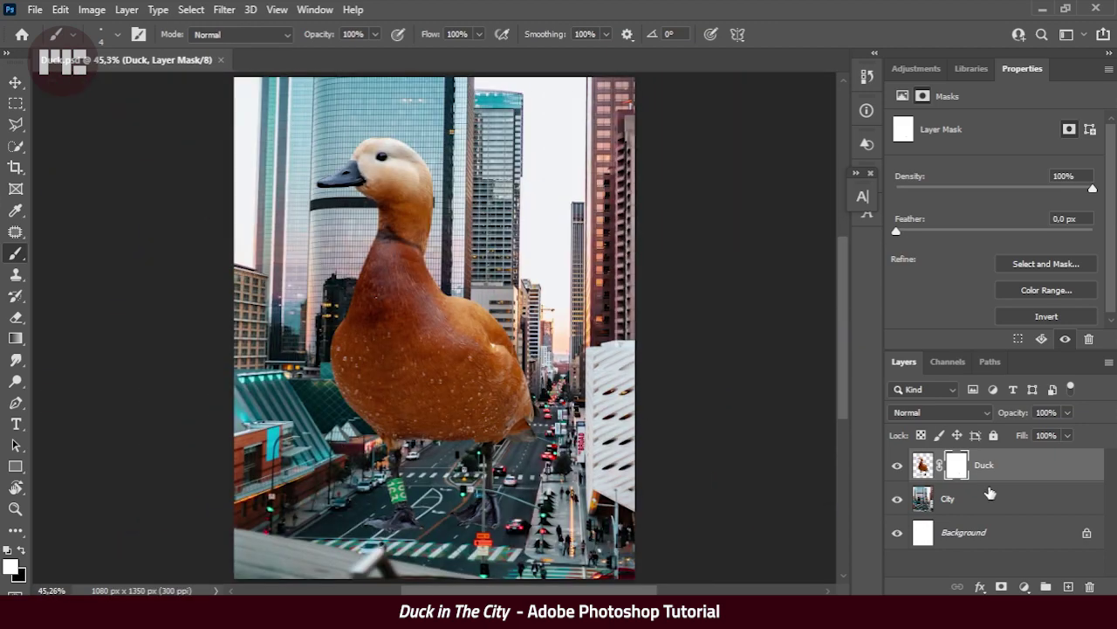
Clip a Hue/Saturation adjustment to City with Hue -5, Saturation -10, Lightness -7.
click(990, 493)
click(1024, 586)
click(1030, 432)
click(994, 338)
mouse_move(994, 244)
mouse_down()
mouse_move(979, 244)
mouse_move(989, 250)
mouse_up()
drag(994, 186, 982, 186)
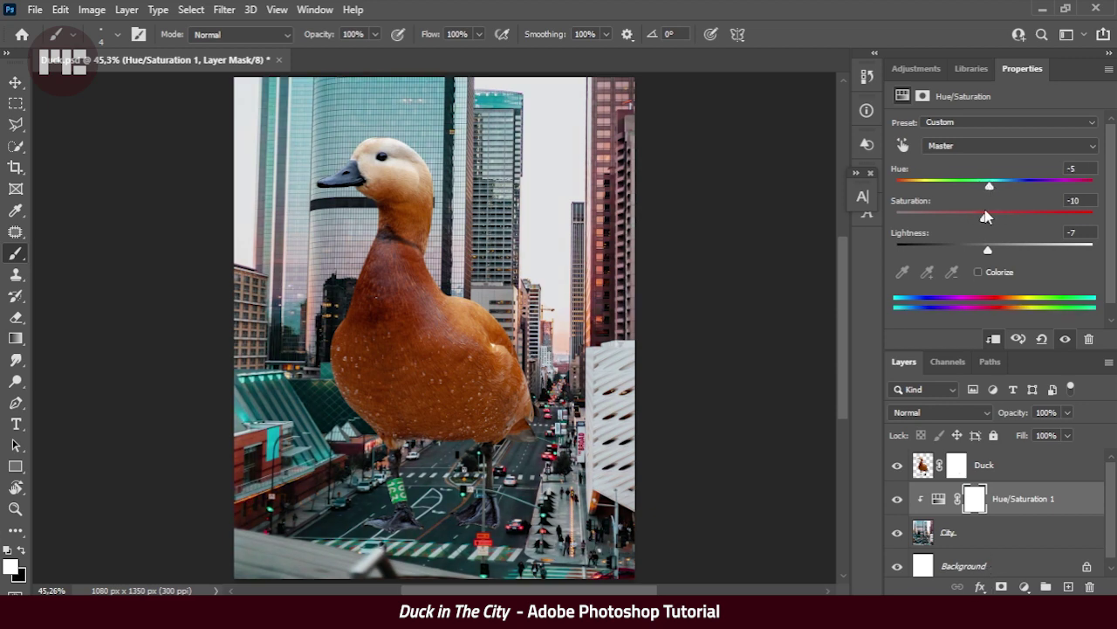
Add a Color Balance adjustment warming the city's midtones (Red +13, Blue -13).
click(1024, 586)
click(985, 365)
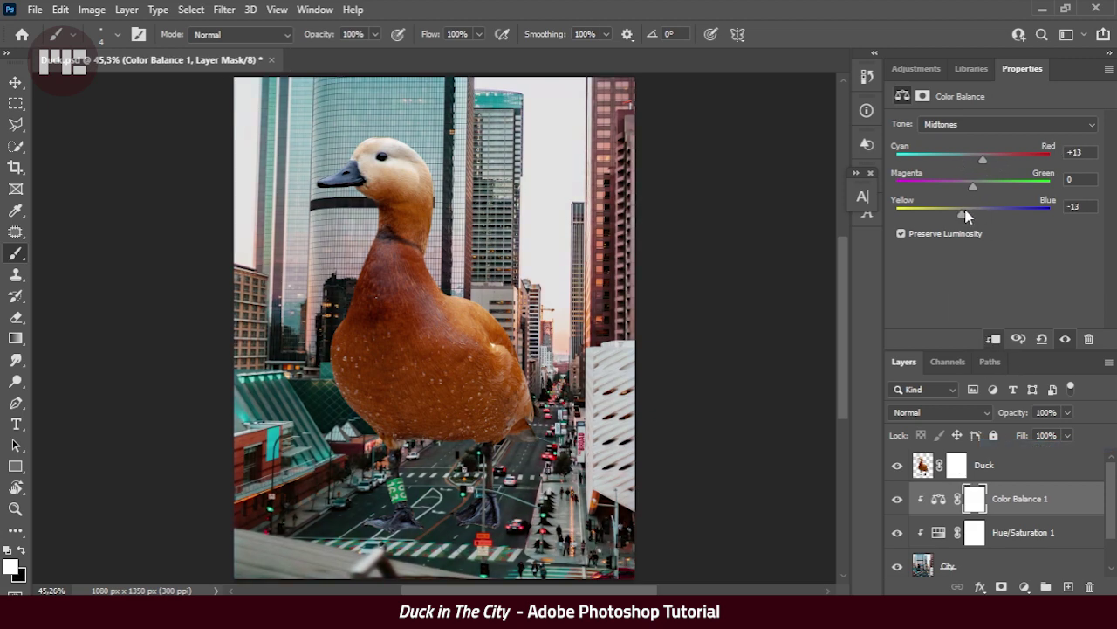
click(1012, 471)
Add a Solid Color fill layer in Color blend mode as a greyscale preview.
click(1024, 587)
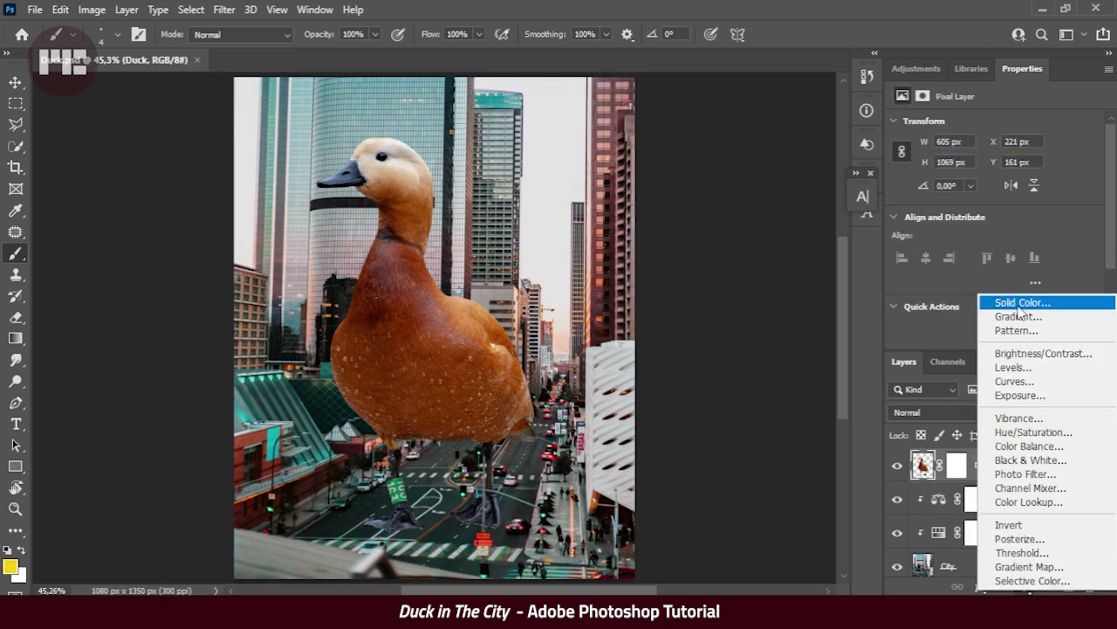
click(960, 299)
click(1052, 59)
click(941, 412)
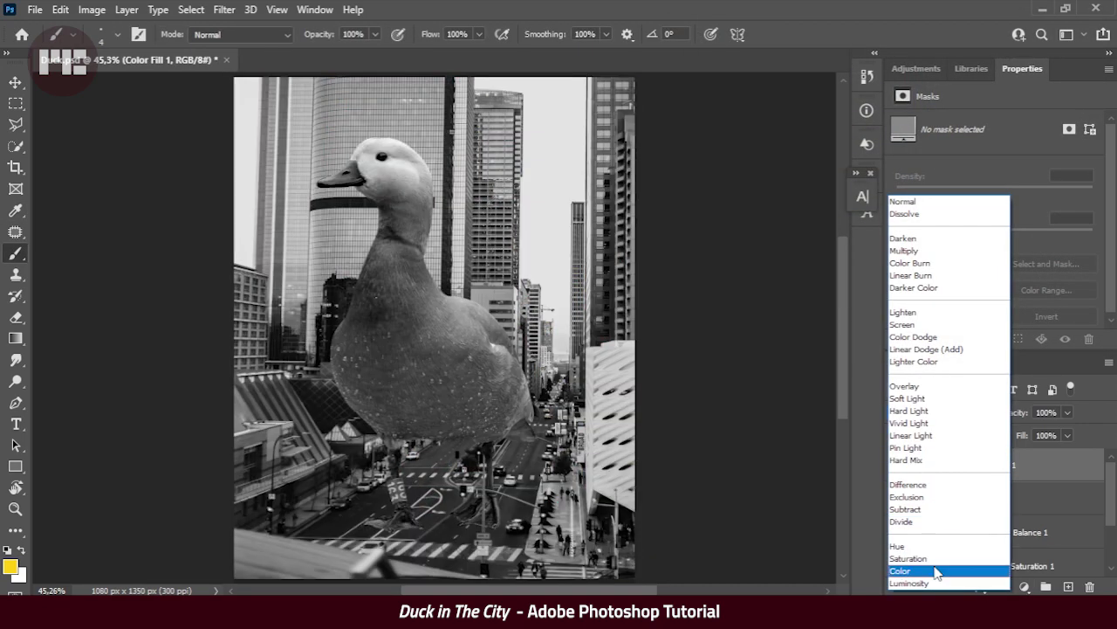
click(900, 570)
Clip a Curves adjustment to the Duck layer and bend it into a contrast S-curve.
click(1024, 587)
click(948, 374)
key(ctrl+alt+g)
drag(1043, 211, 1048, 217)
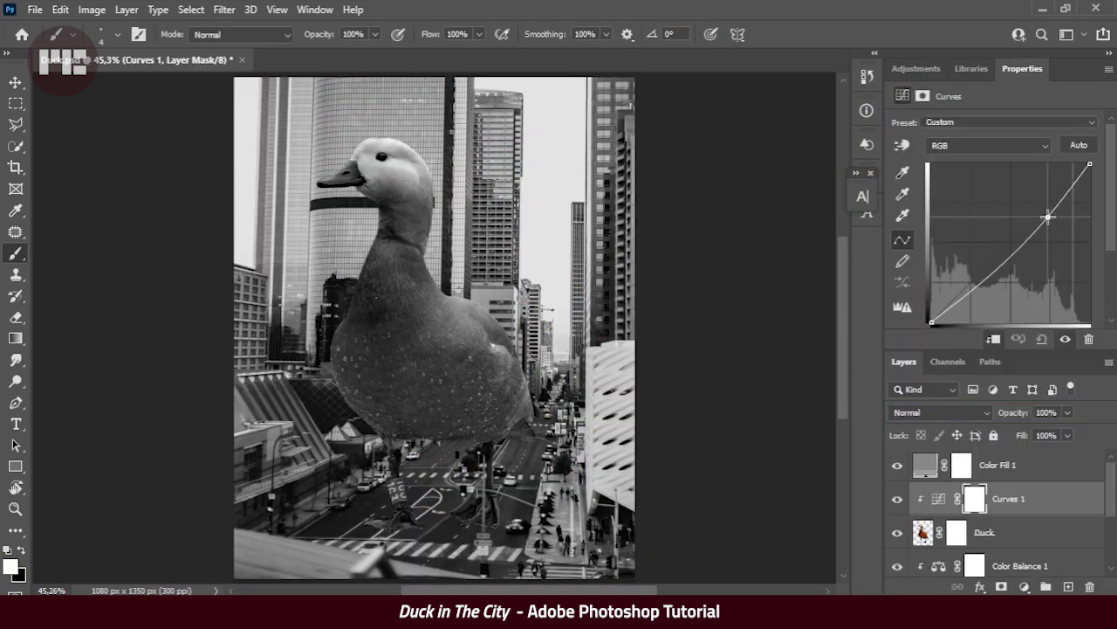
drag(983, 270, 974, 299)
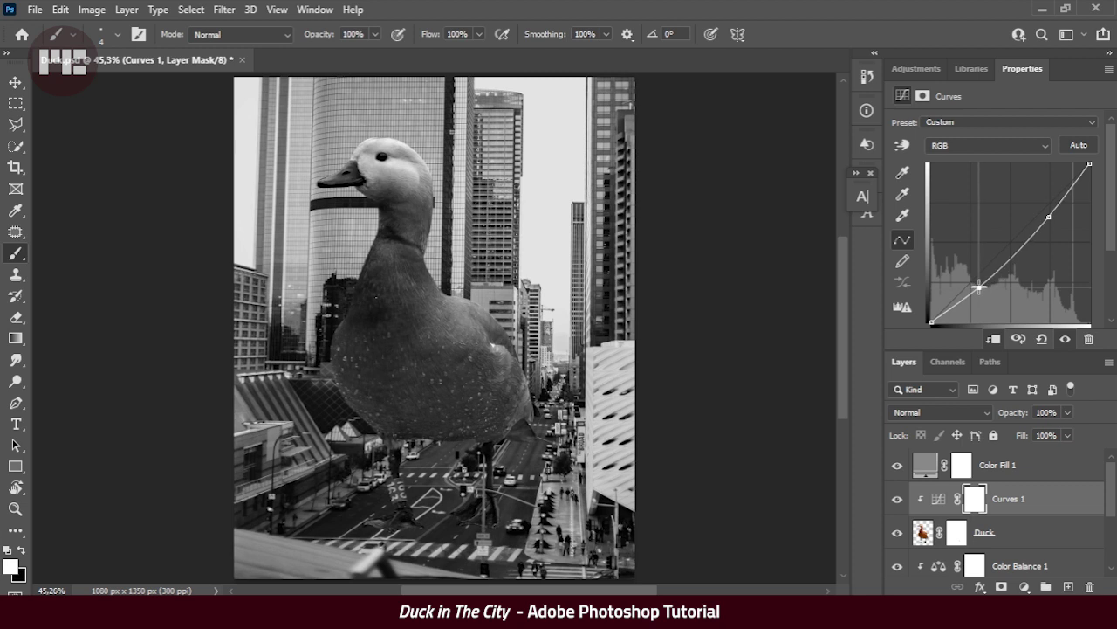
drag(1049, 217, 1066, 201)
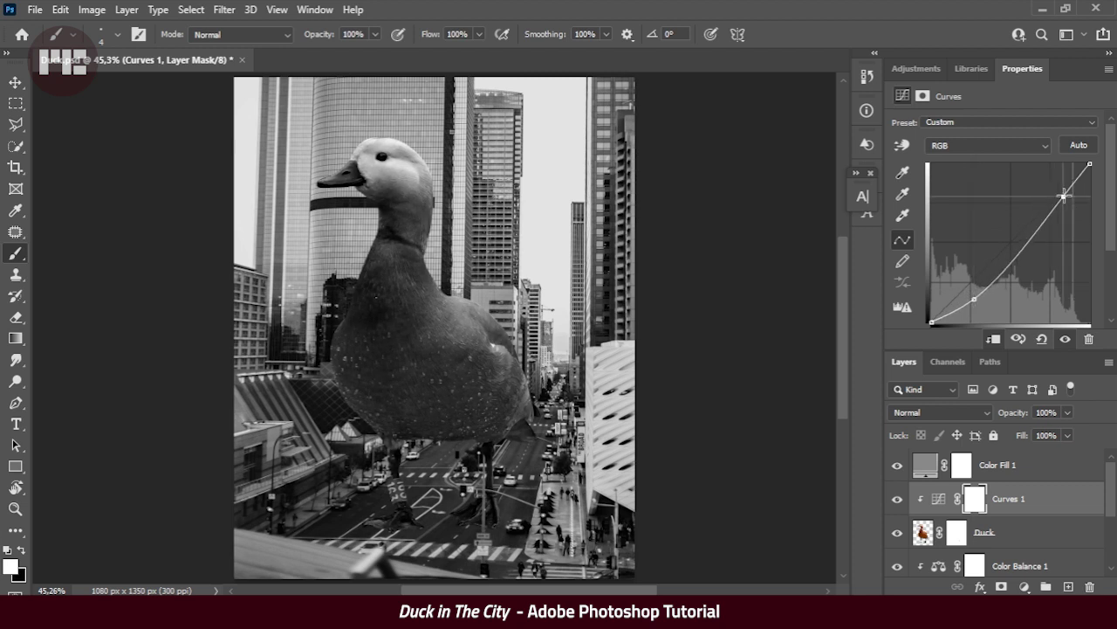
drag(975, 298, 994, 282)
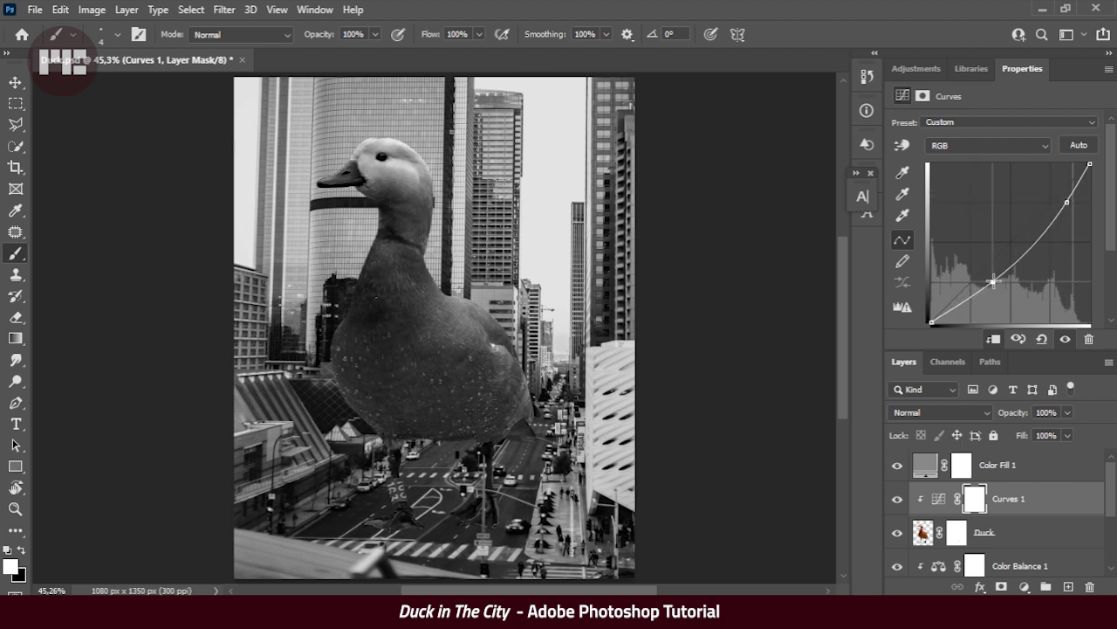
key(ctrl+s)
scroll(1004, 471, down, 1)
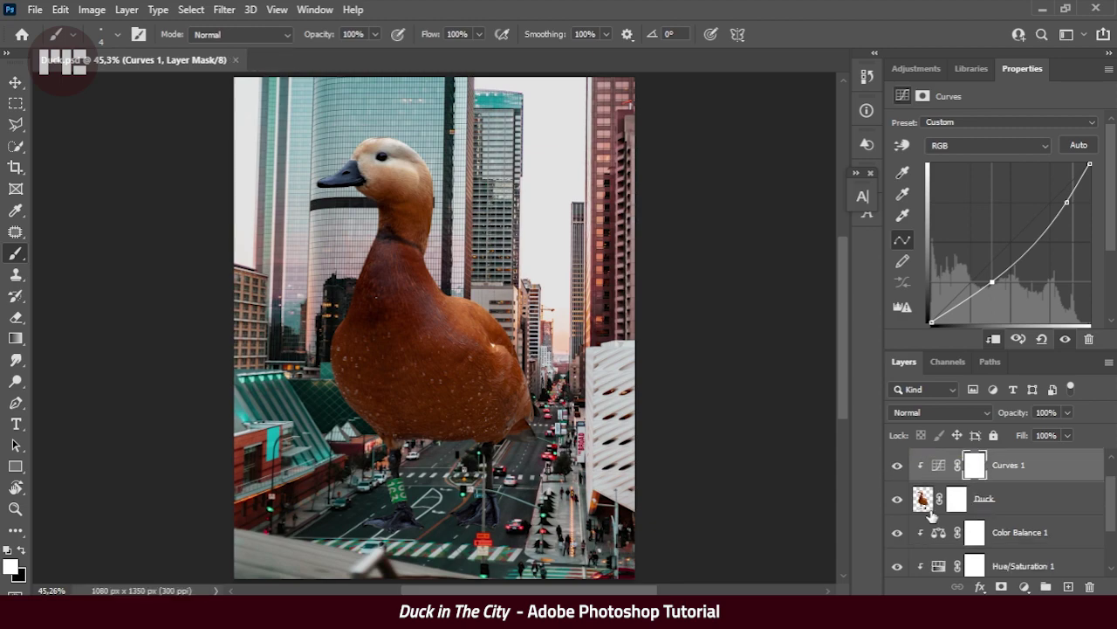
scroll(1023, 458, down, 2)
Add an Exposure adjustment at -3.44 above Color Balance and invert its mask.
click(1023, 457)
click(1024, 587)
click(1013, 416)
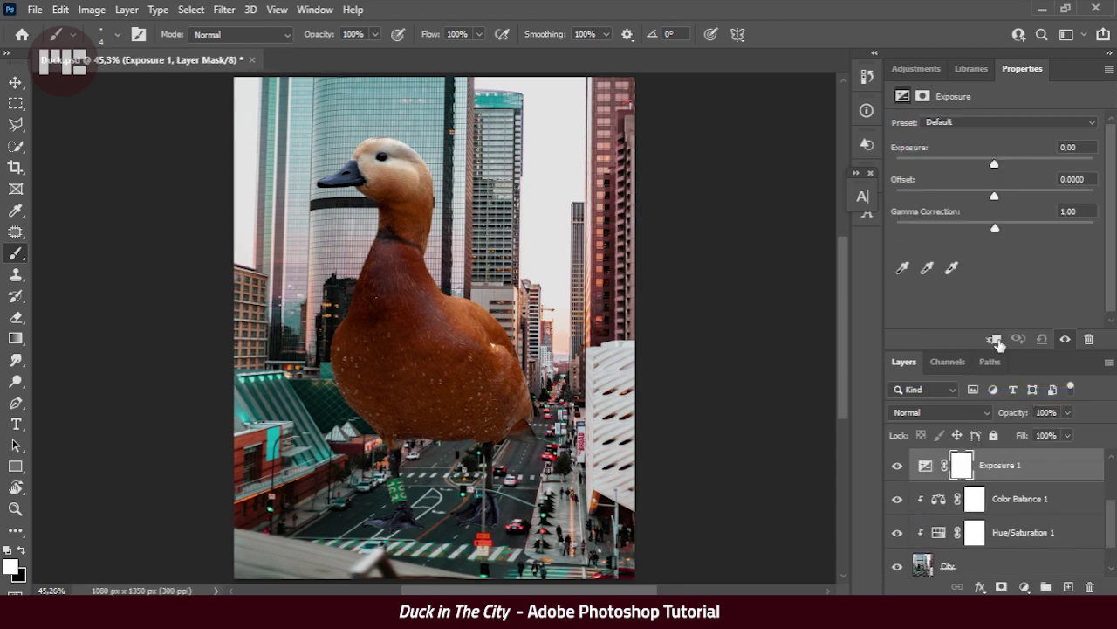
drag(994, 162, 942, 164)
key(ctrl+i)
Paint white with a 30 px brush to shade the street beneath the duck's left foot.
scroll(427, 539, up, 5)
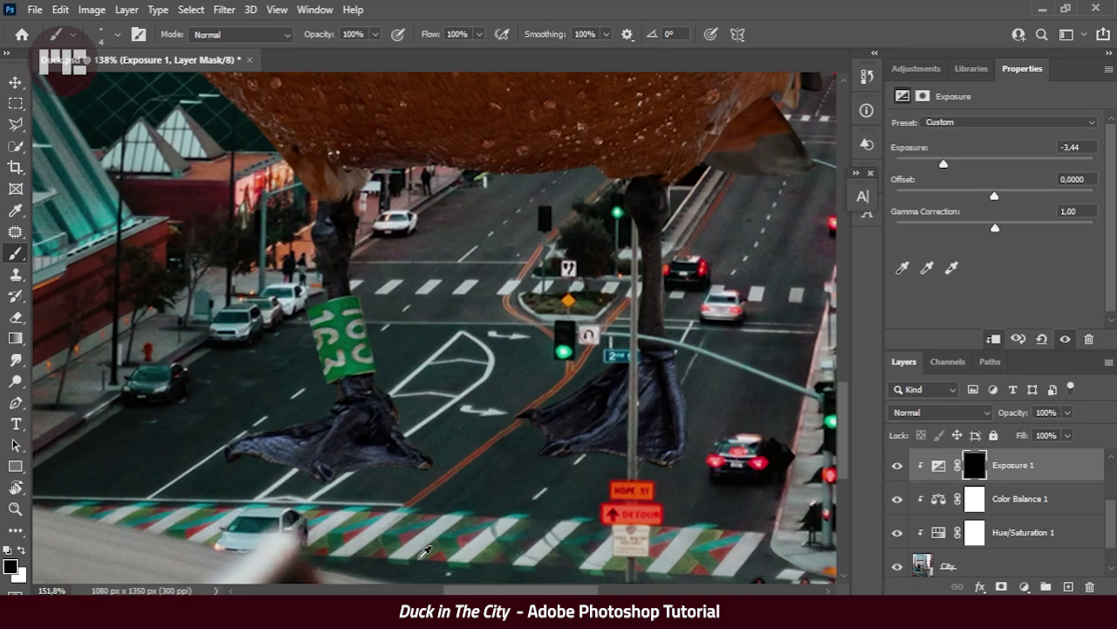
right_click(580, 305)
key(Return)
key(x)
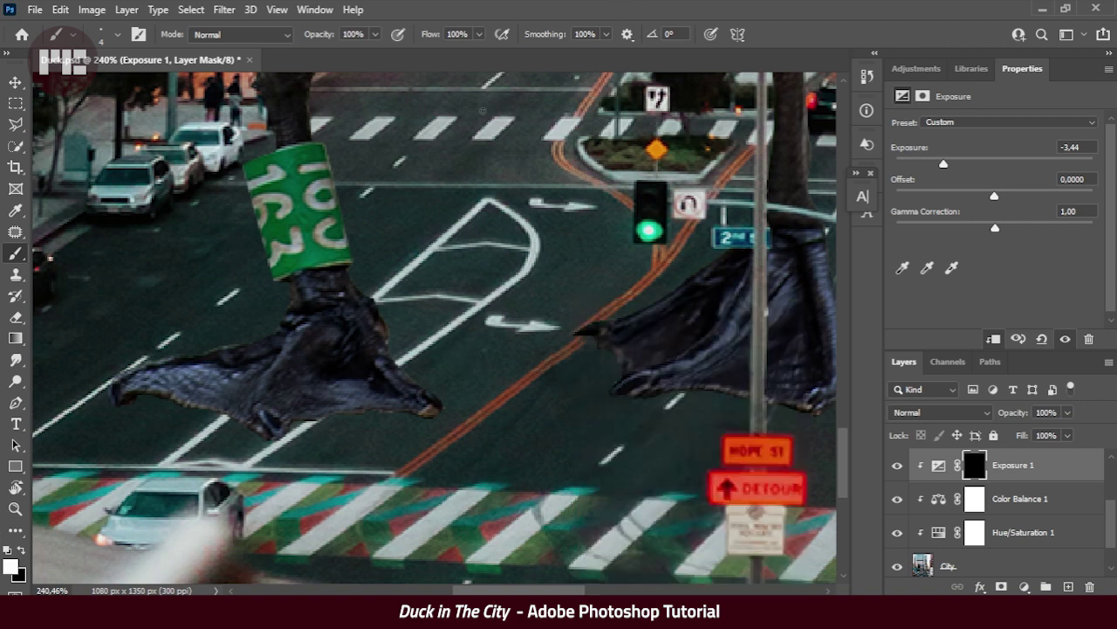
right_click(628, 223)
text(30)
key(Return)
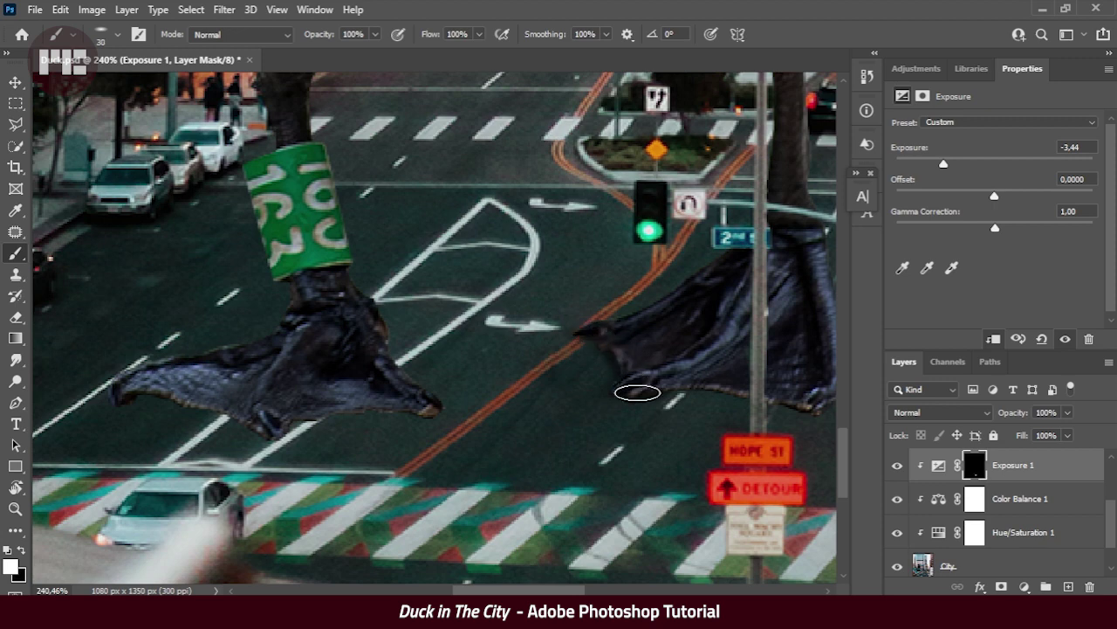
drag(778, 389, 712, 373)
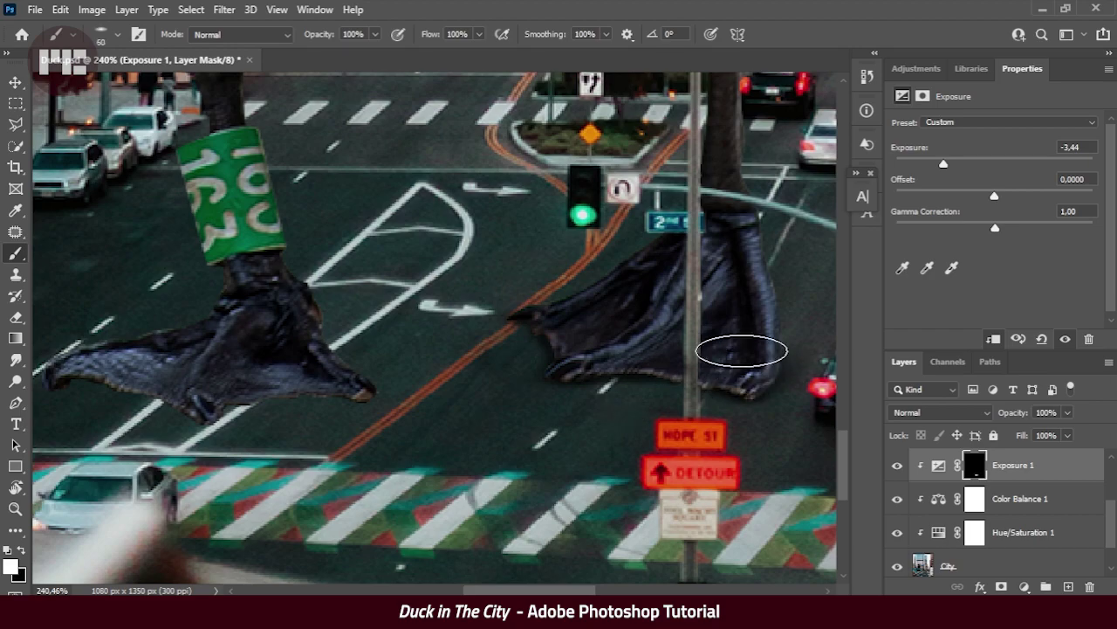
mouse_move(743, 399)
mouse_down()
mouse_move(678, 486)
mouse_move(520, 460)
mouse_move(725, 337)
mouse_move(620, 354)
mouse_up()
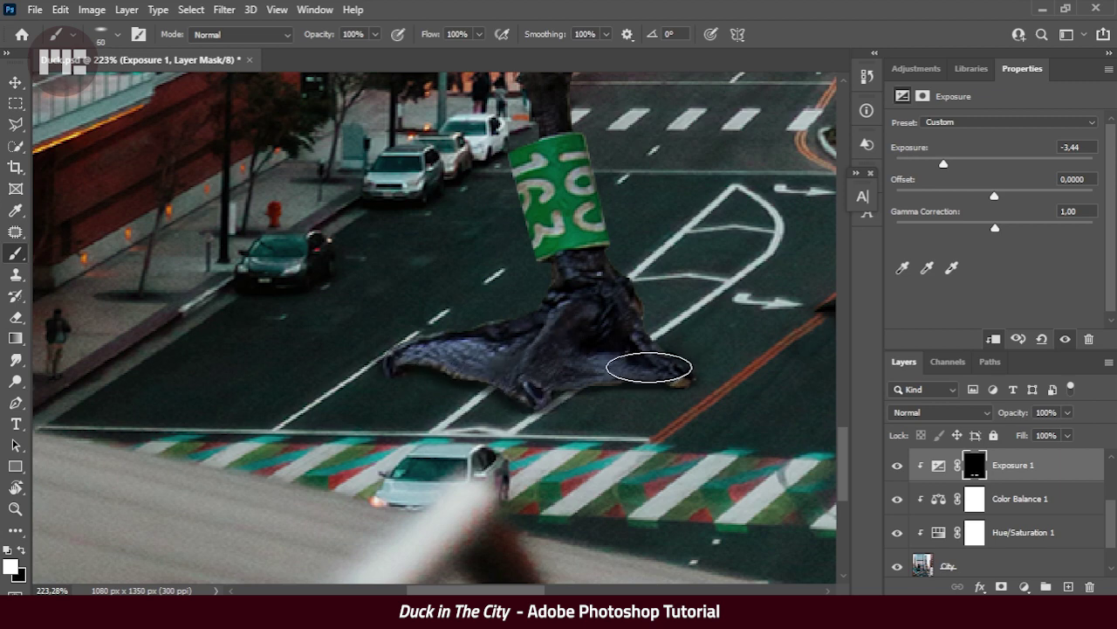
drag(554, 381, 637, 400)
Lower the brush flow, enlarge the brush, and tilt its shape to follow the building.
scroll(637, 400, up, 3)
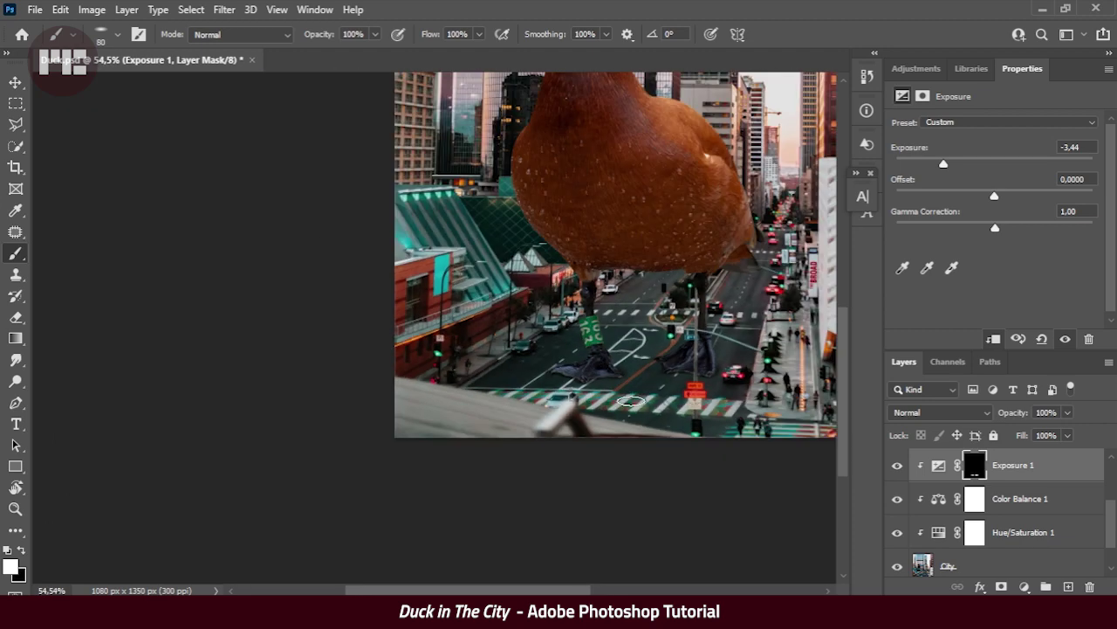
drag(434, 35, 379, 35)
key(bracketright)
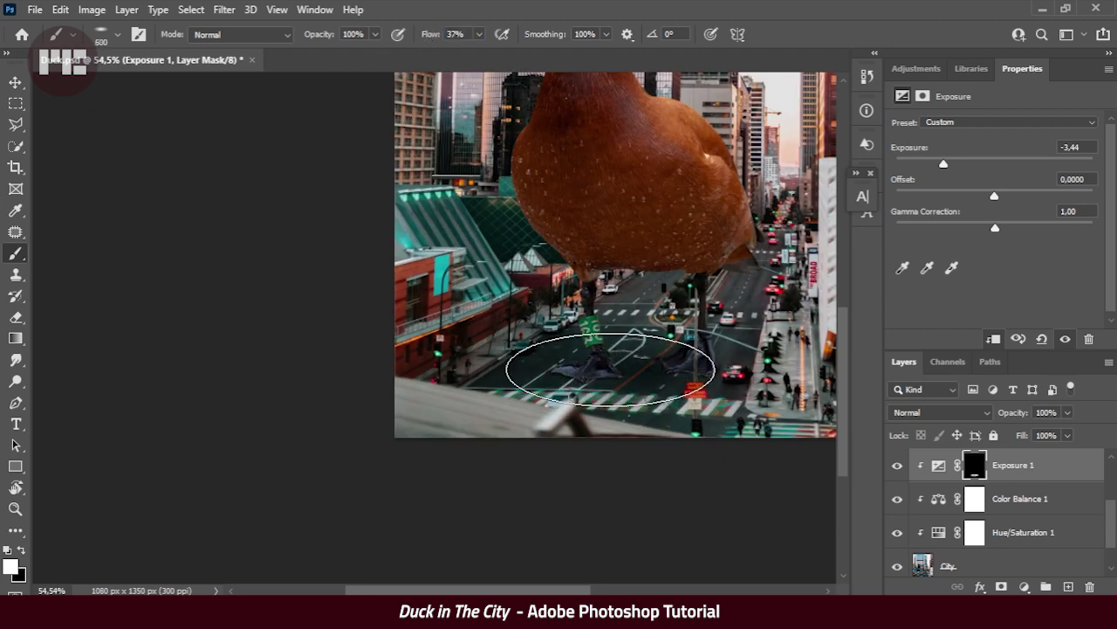
key(bracketright)
key(bracketright)
scroll(599, 370, down, 3)
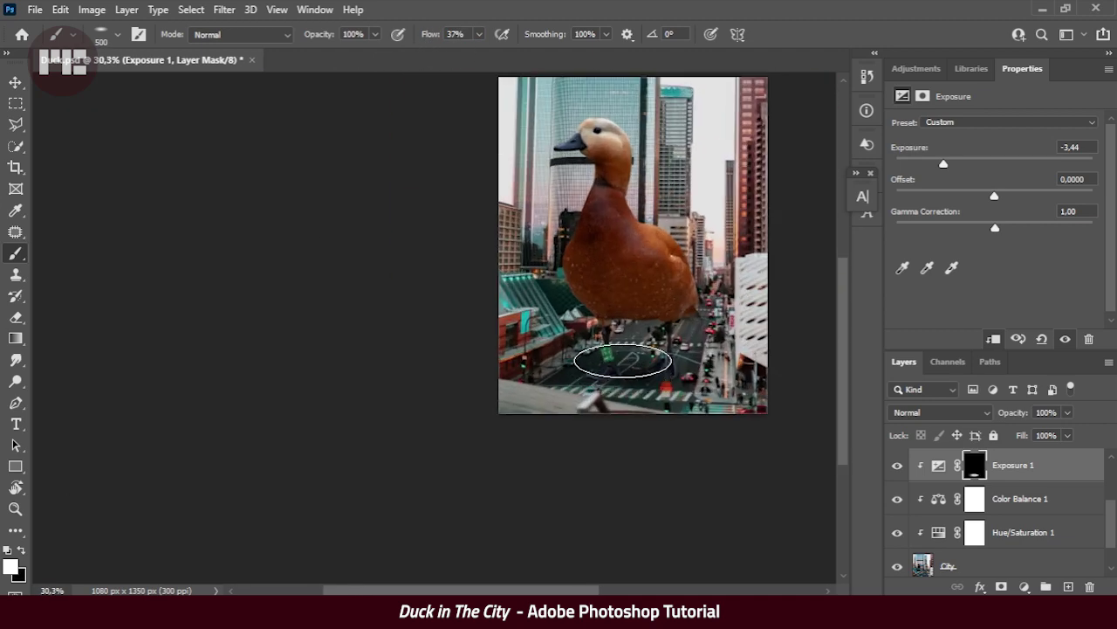
scroll(571, 400, up, 4)
scroll(571, 400, down, 3)
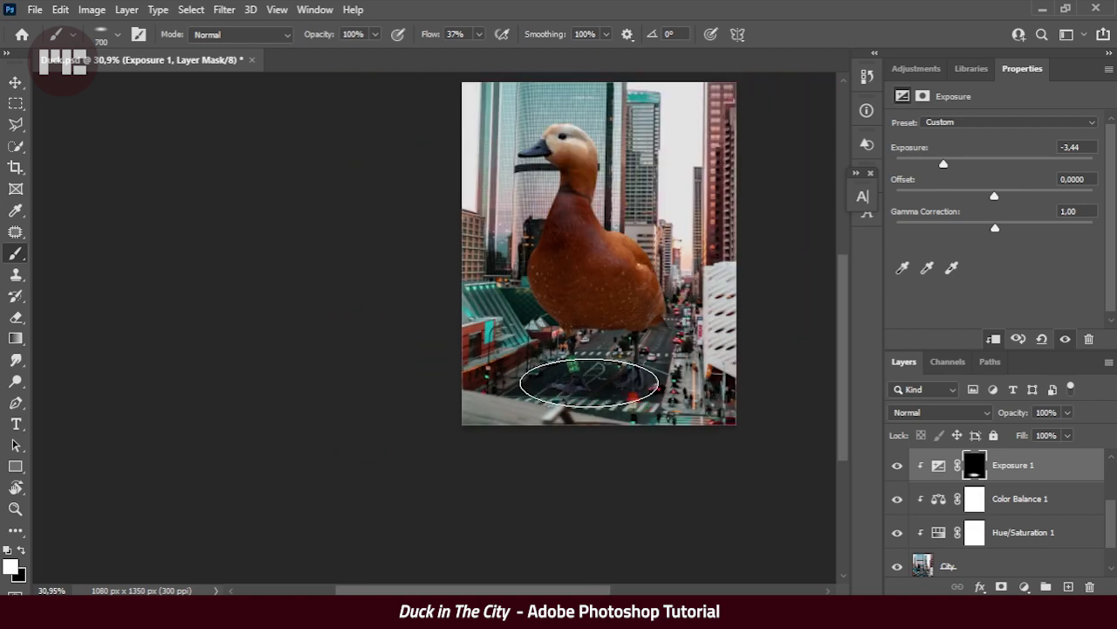
scroll(590, 399, up, 2)
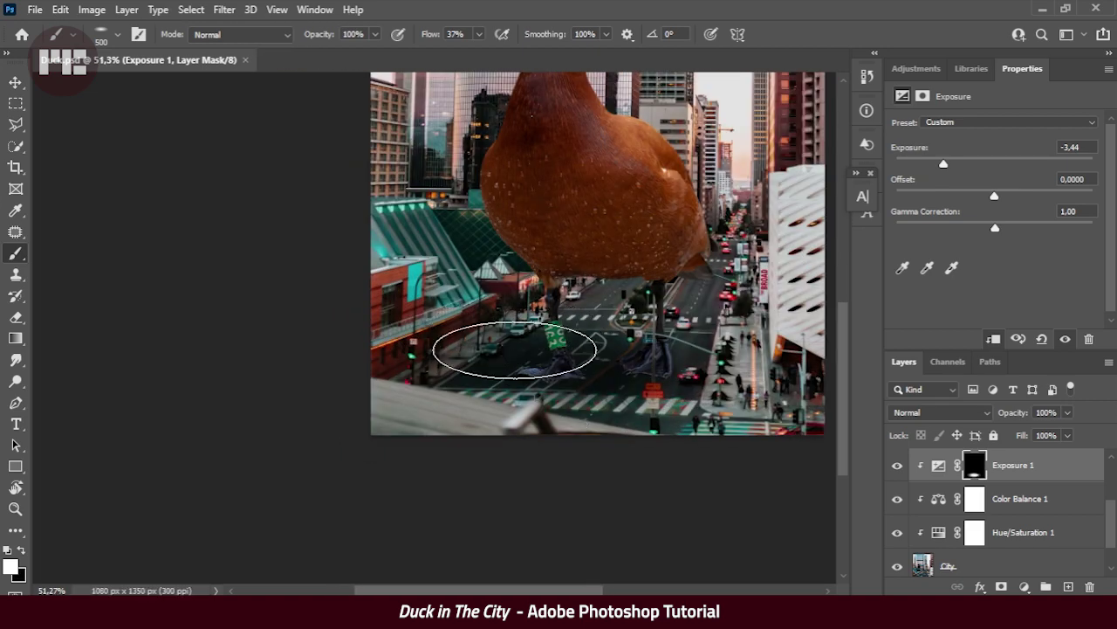
scroll(559, 377, down, 3)
scroll(521, 333, up, 3)
right_click(513, 301)
drag(572, 346, 563, 361)
key(Return)
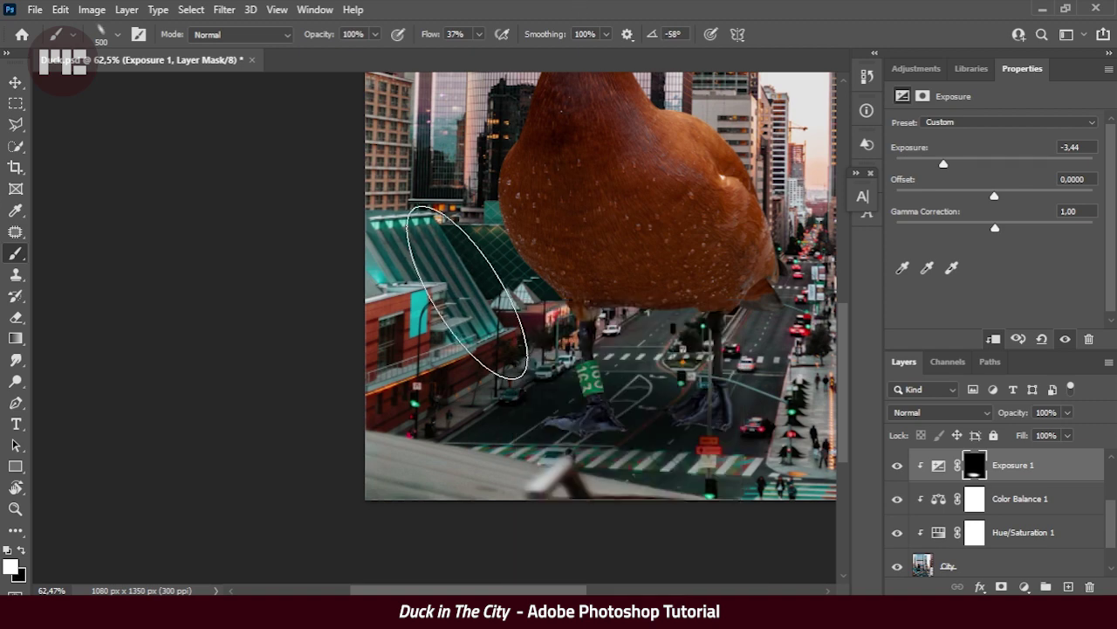
scroll(499, 324, down, 3)
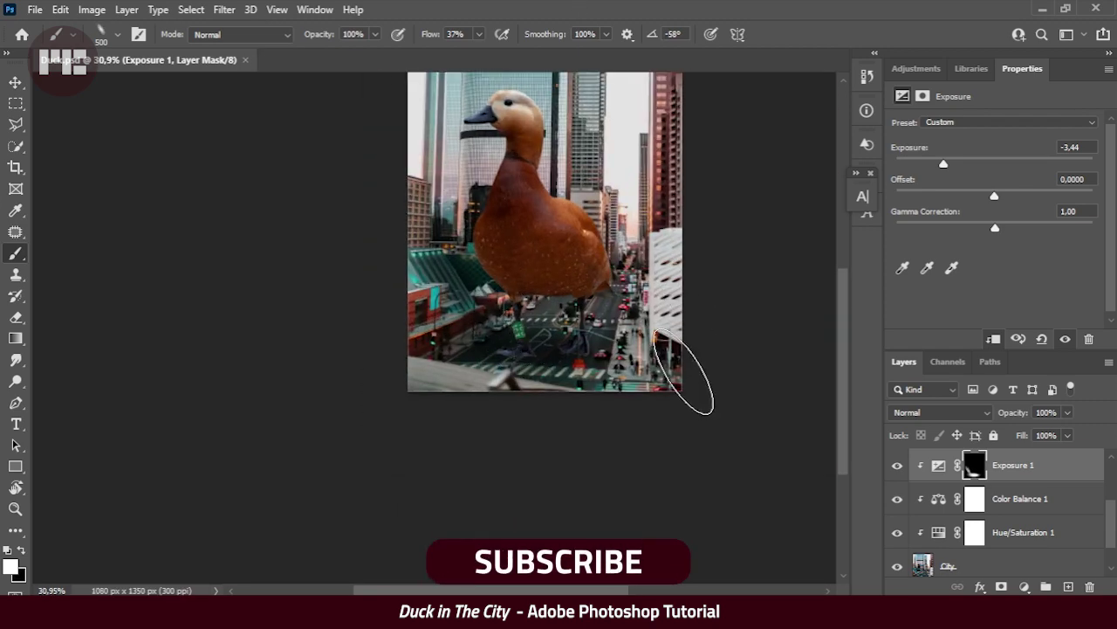
scroll(673, 362, up, 2)
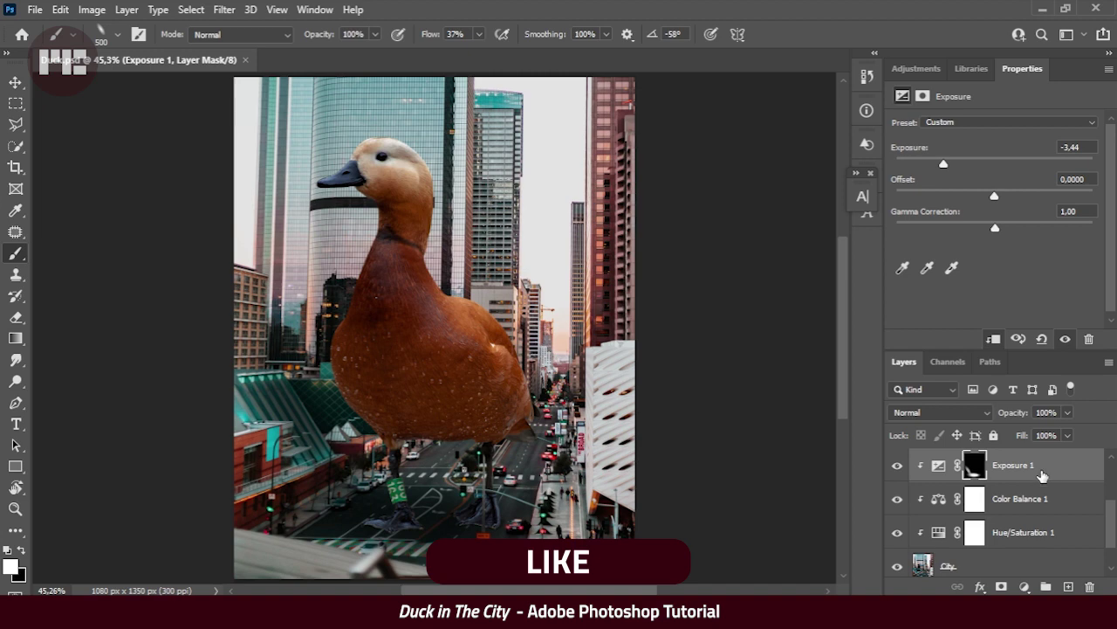
Add a Hue/Saturation adjustment above Curves 1 lowering the duck's saturation to -12.
click(1017, 498)
click(1024, 587)
click(1053, 387)
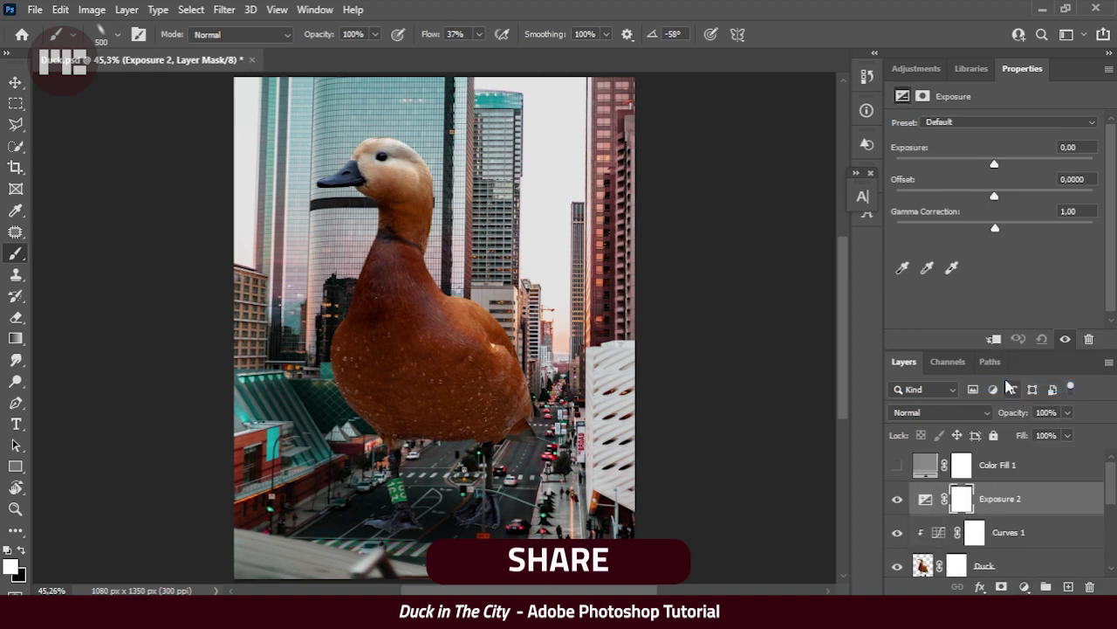
key(ctrl+z)
click(1024, 586)
click(1031, 436)
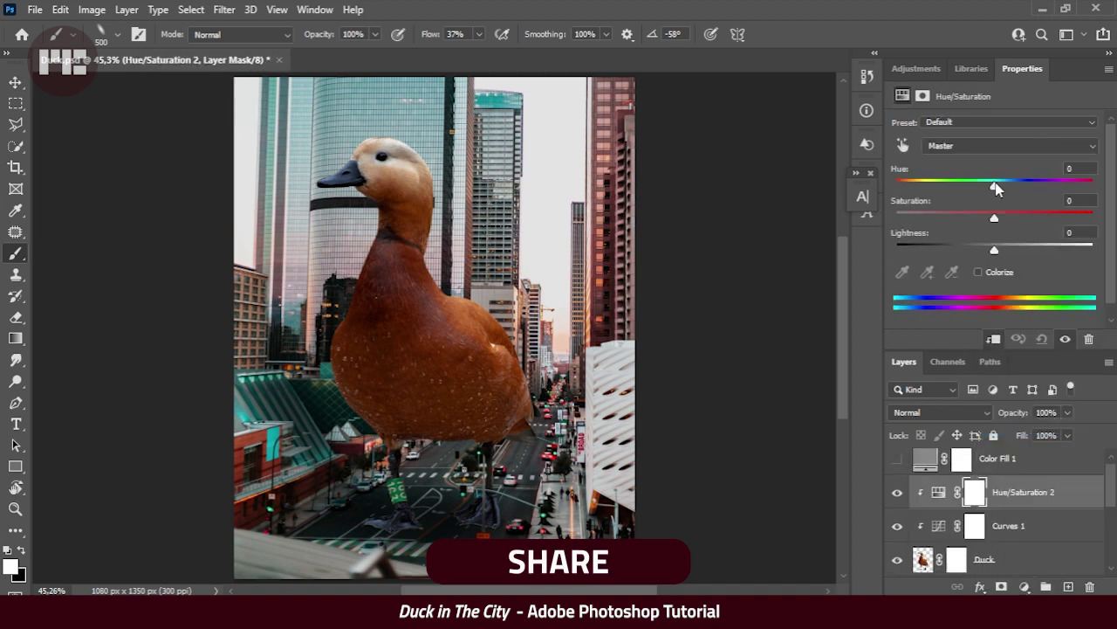
drag(996, 186, 994, 186)
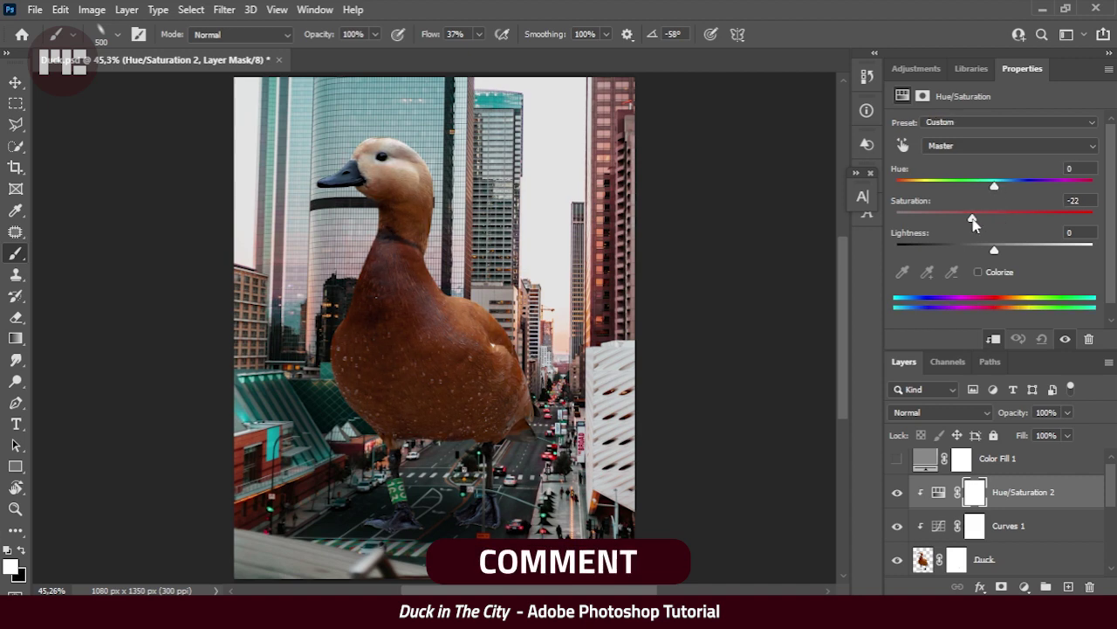
drag(997, 251, 994, 251)
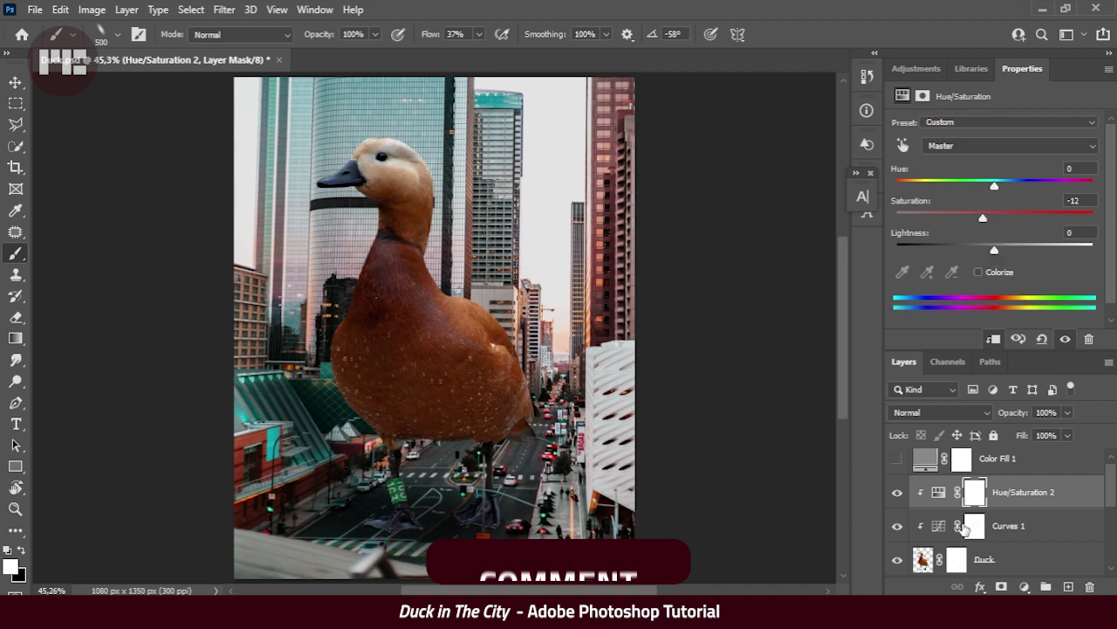
Clip a Color Balance to the duck with midtones Red +9, Blue -13, and save.
click(1024, 586)
click(1020, 446)
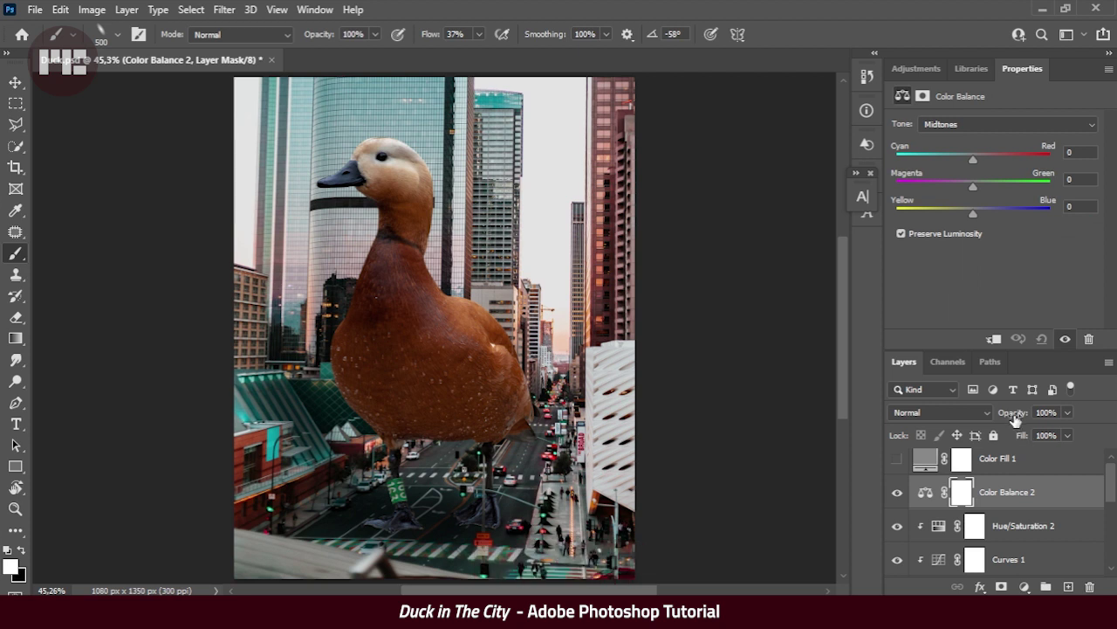
alt+click(1011, 509)
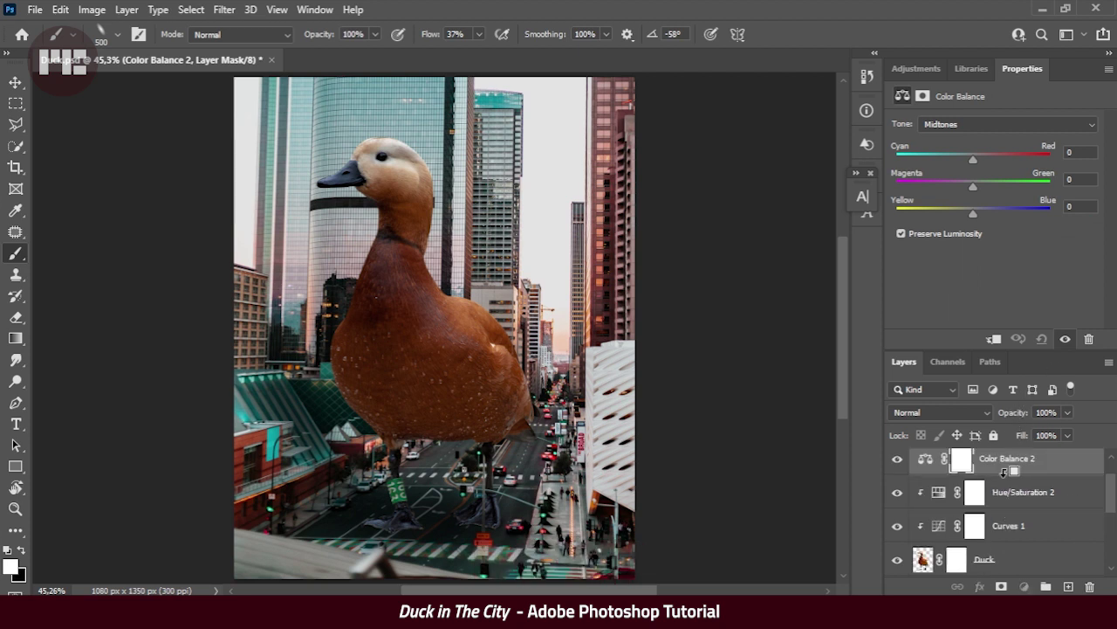
drag(973, 213, 960, 213)
key(ctrl+s)
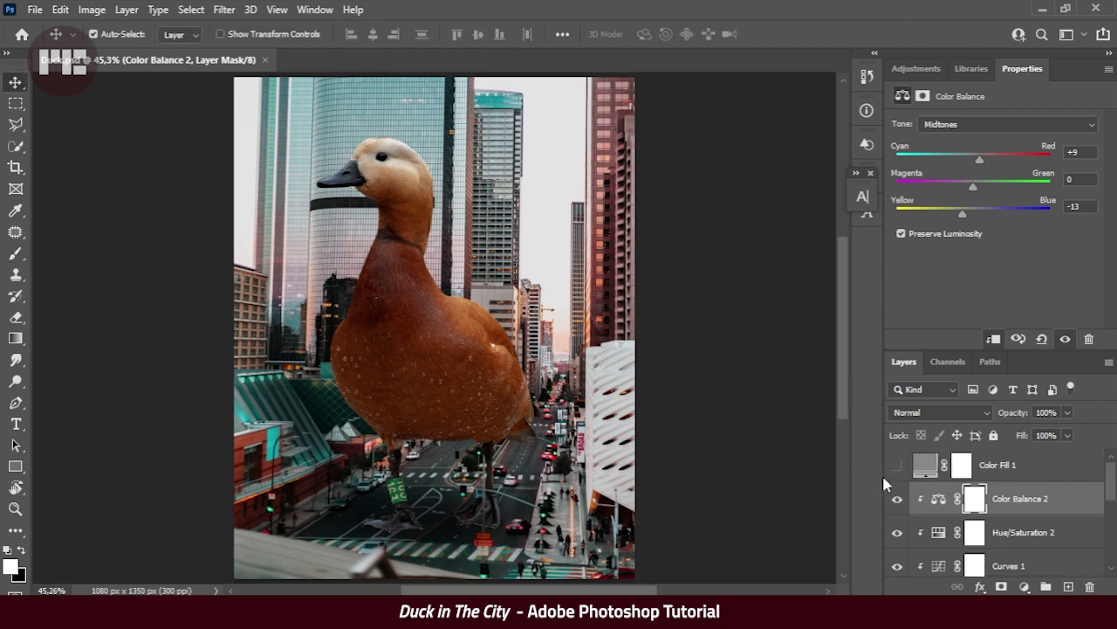
Add an Exposure adjustment at -2.39 with its mask inverted to hide the darkening.
click(1024, 587)
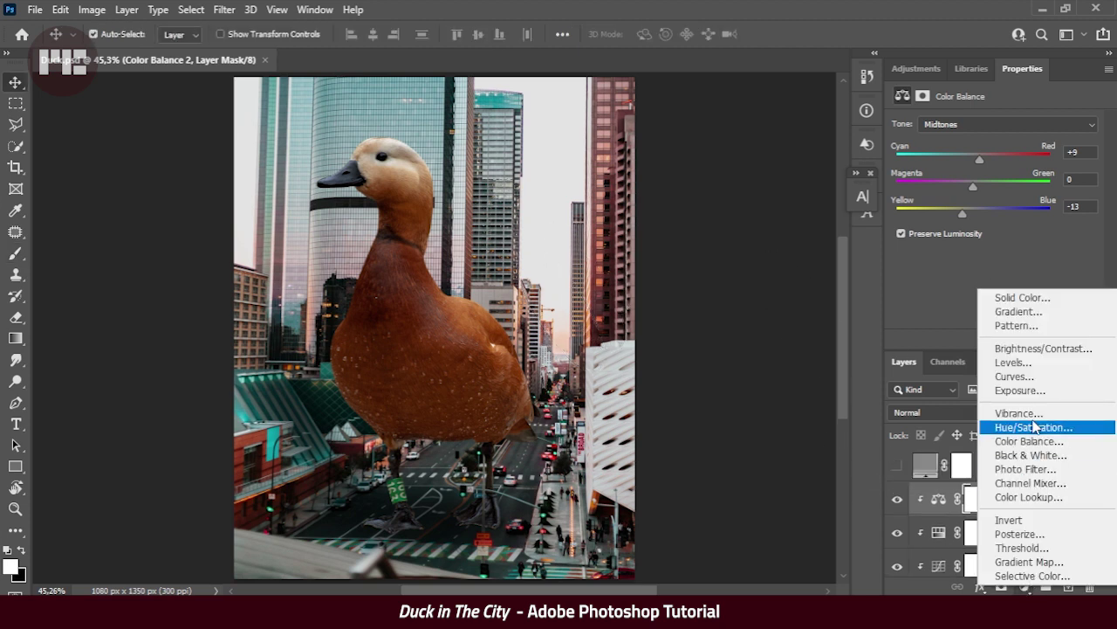
click(1021, 390)
drag(994, 163, 959, 164)
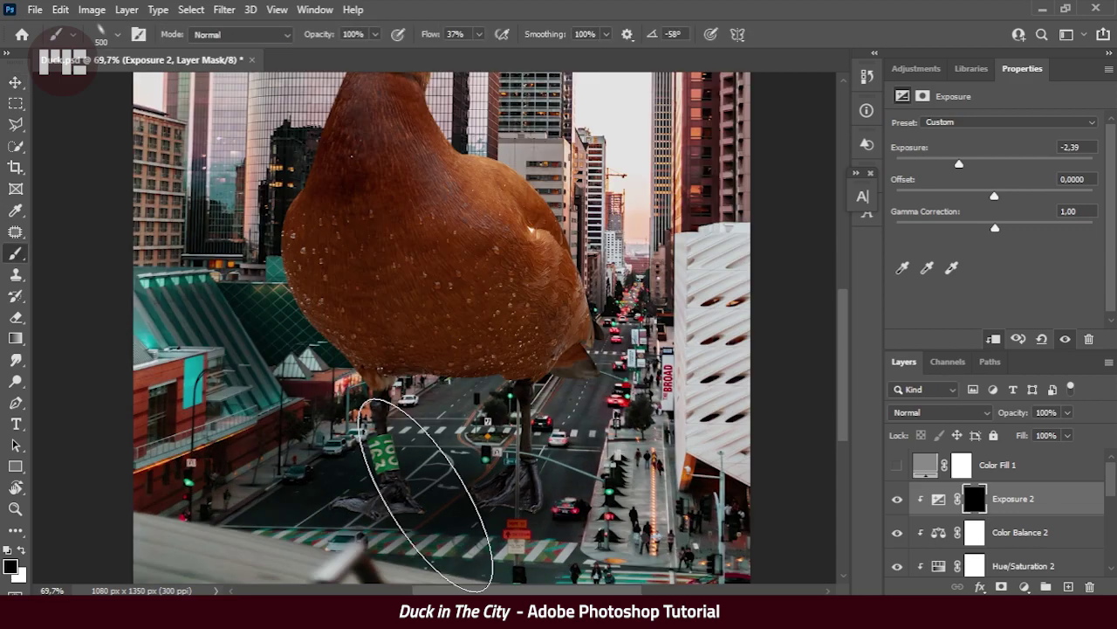
right_click(431, 299)
key(Return)
Darken the duck's left foot and webbing with a 35 px brush, then lower the flow.
key(bracketleft)
key(bracketleft)
key(bracketleft)
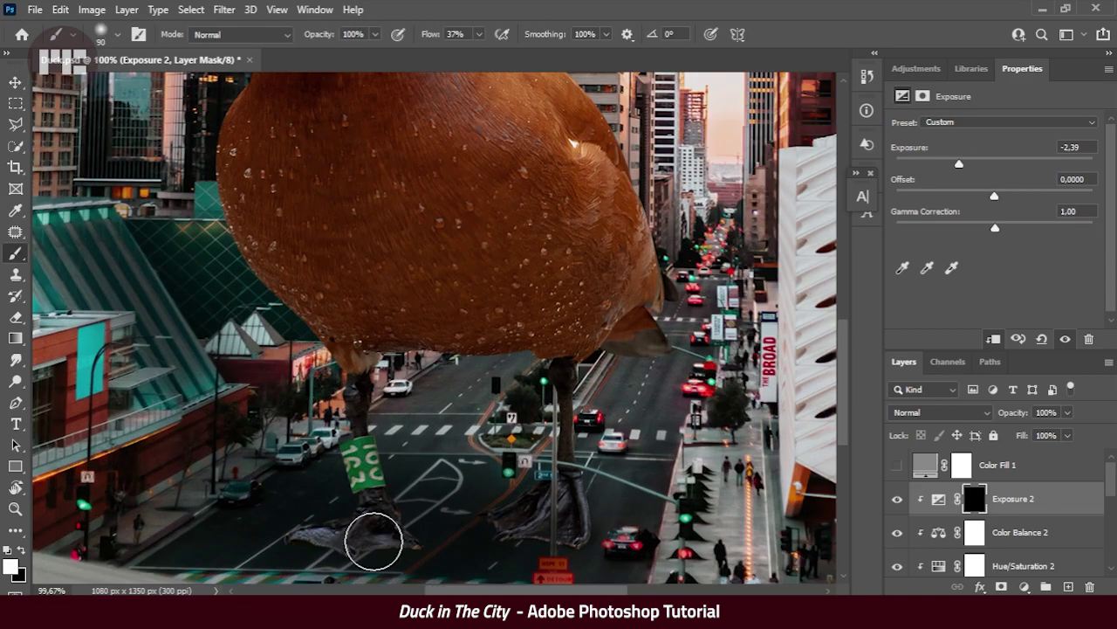
scroll(367, 544, up, 3)
mouse_move(428, 433)
mouse_down()
mouse_move(149, 404)
mouse_move(376, 439)
mouse_move(163, 411)
mouse_up()
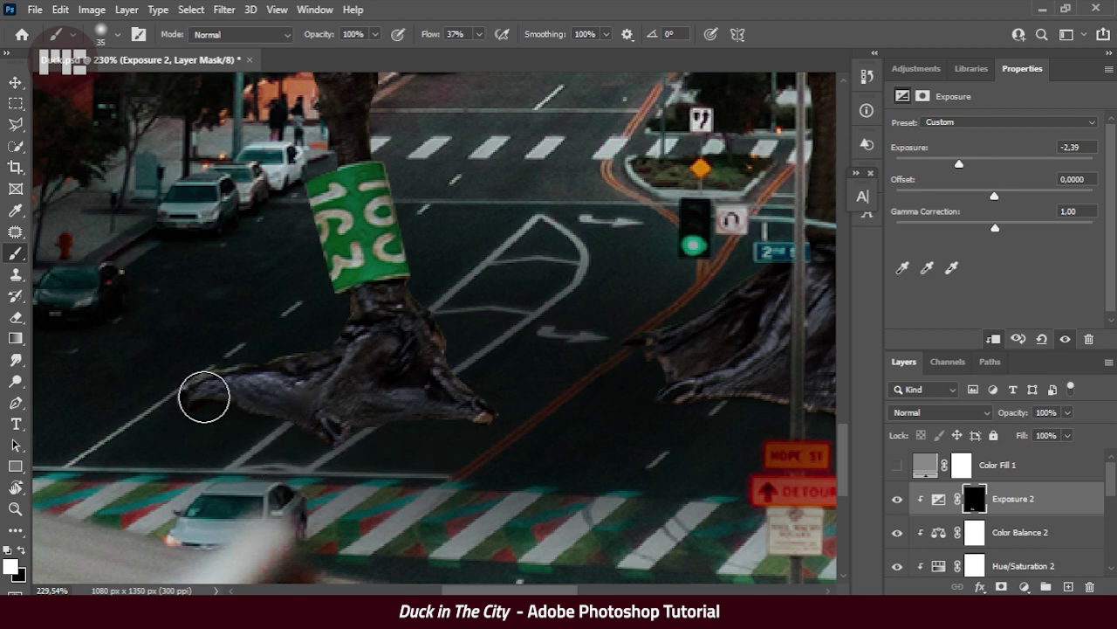
drag(431, 35, 416, 40)
scroll(361, 370, down, 2)
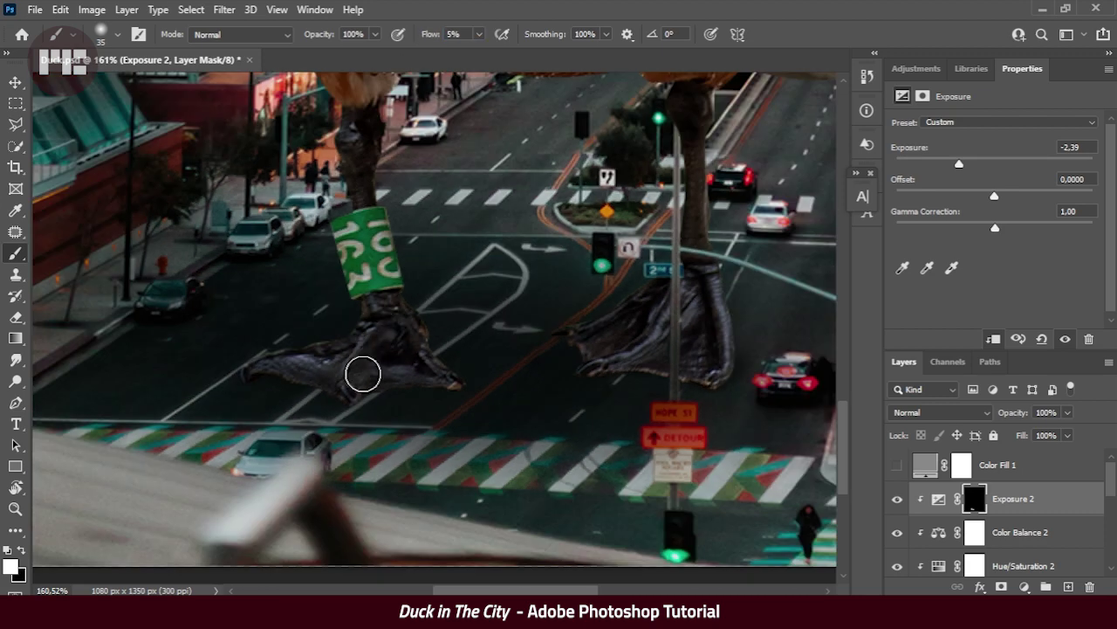
scroll(369, 379, up, 3)
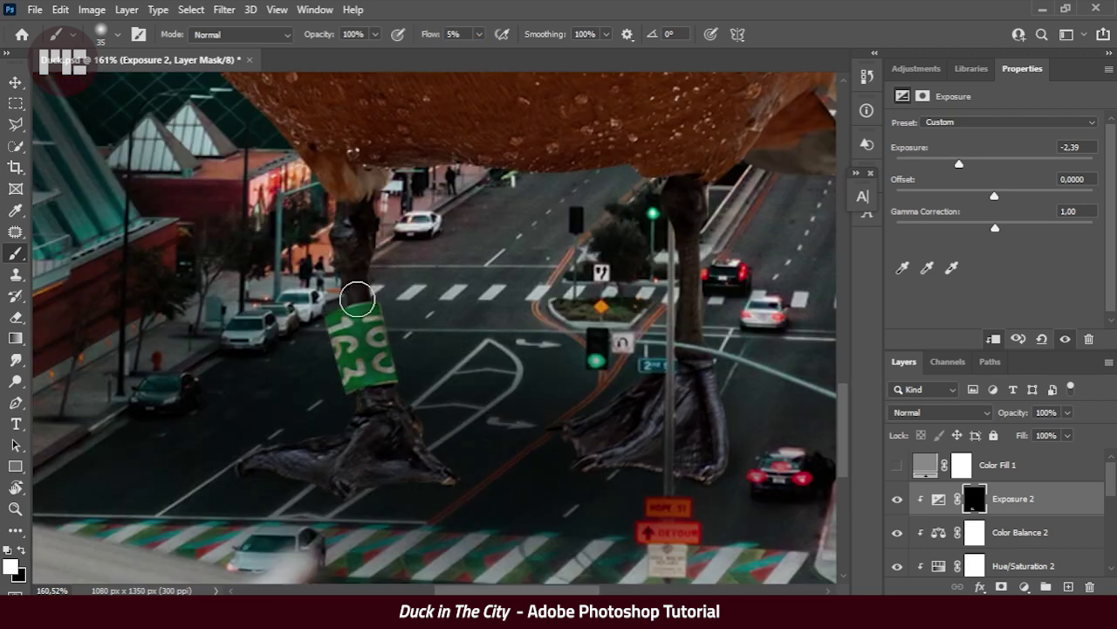
drag(361, 137, 412, 359)
scroll(412, 359, down, 3)
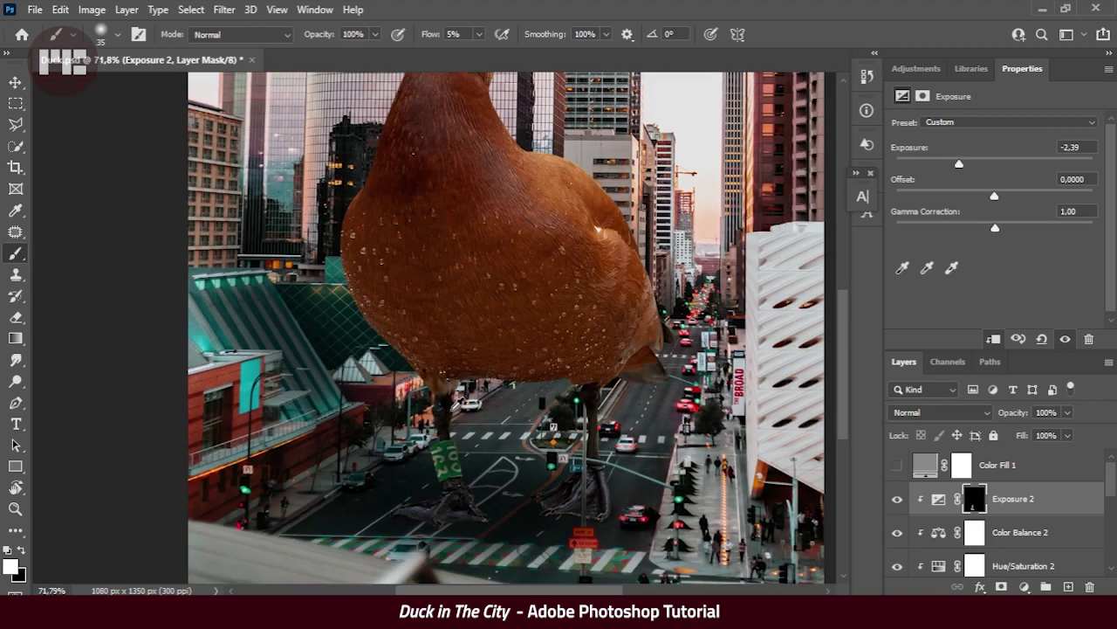
scroll(459, 361, down, 3)
scroll(472, 467, up, 5)
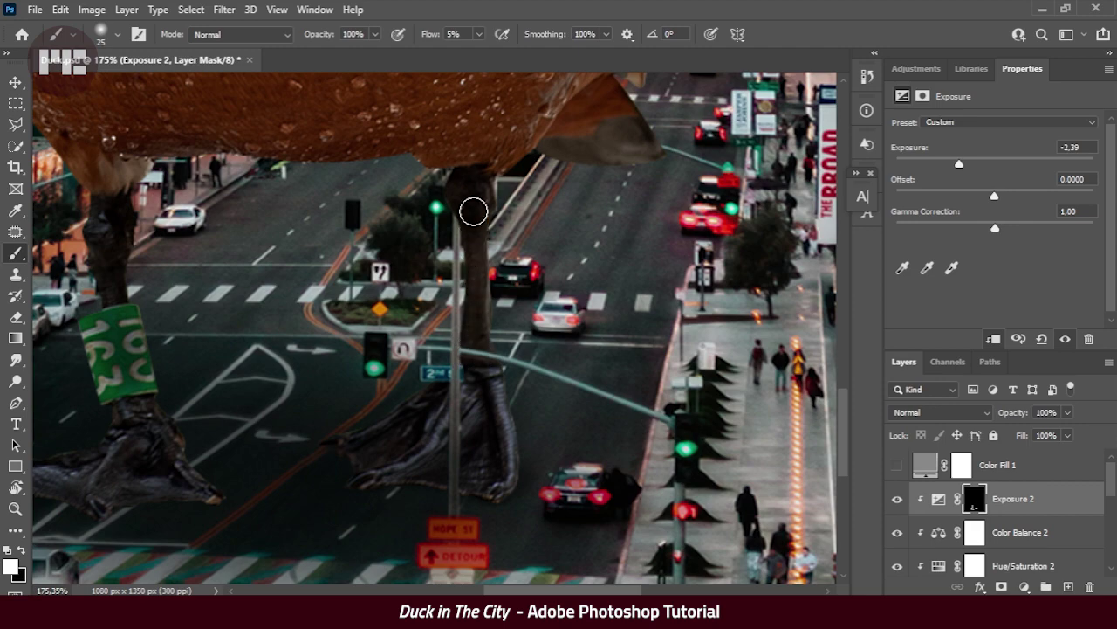
scroll(480, 157, down, 2)
scroll(463, 297, down, 2)
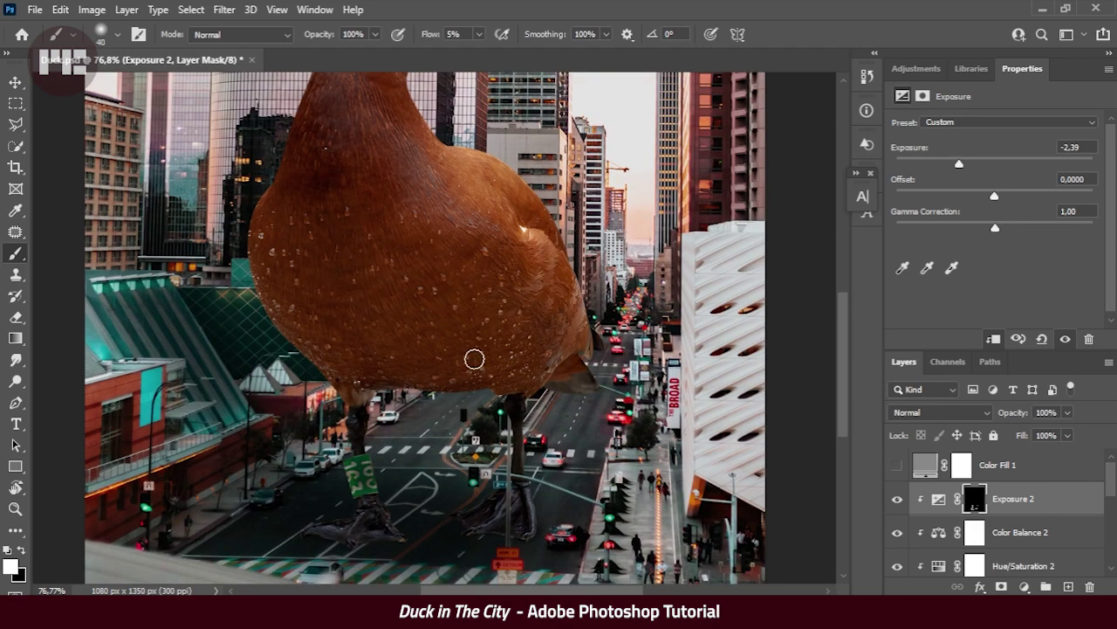
scroll(361, 207, down, 1)
scroll(357, 309, down, 2)
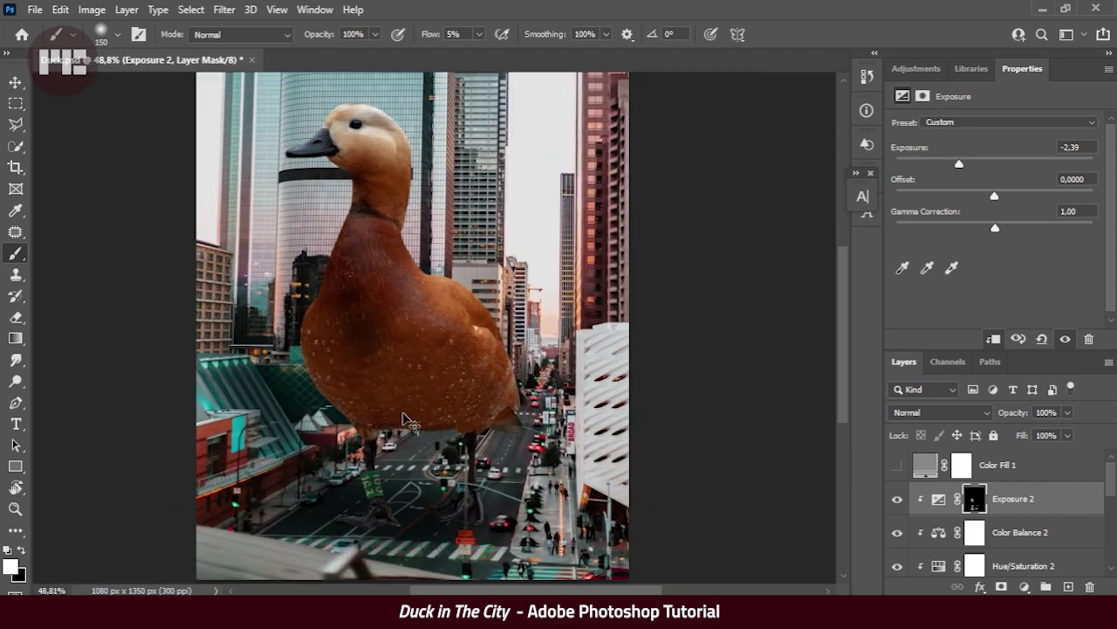
Softly shade the duck's lower body, belly and neck with a 200-250 px brush.
key(bracketright)
key(bracketright)
key(bracketright)
drag(399, 382, 354, 339)
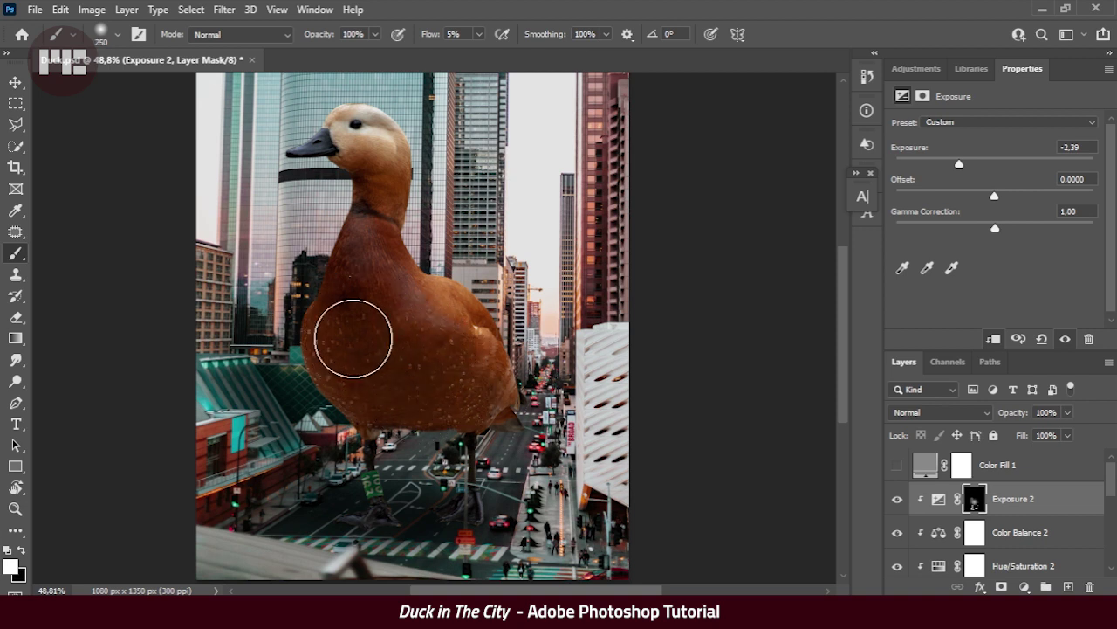
key(bracketleft)
drag(364, 187, 372, 192)
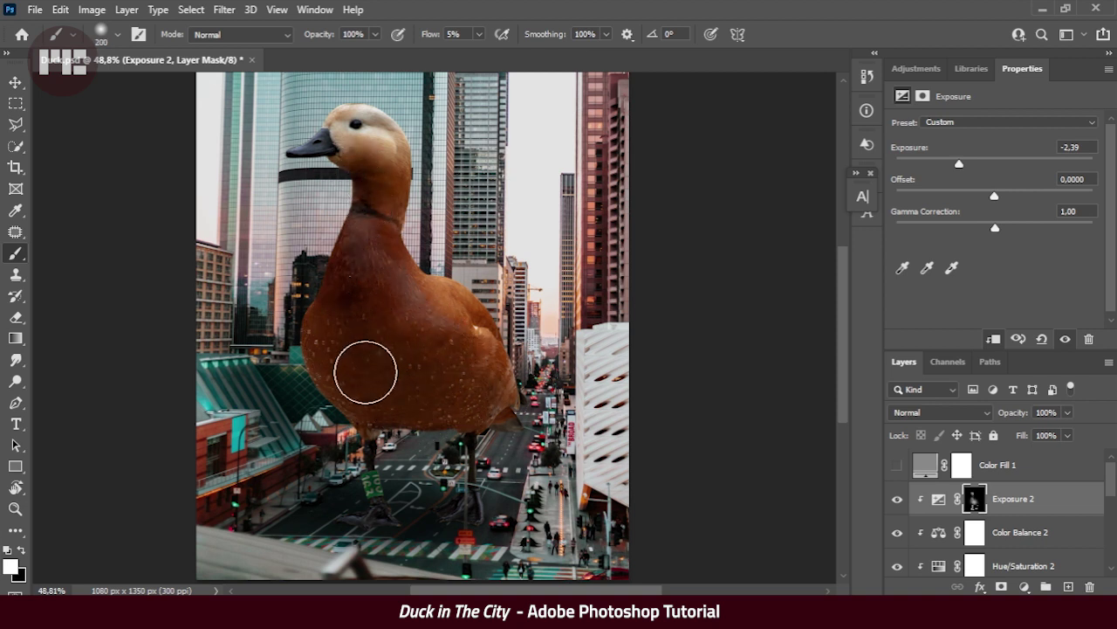
key(bracketright)
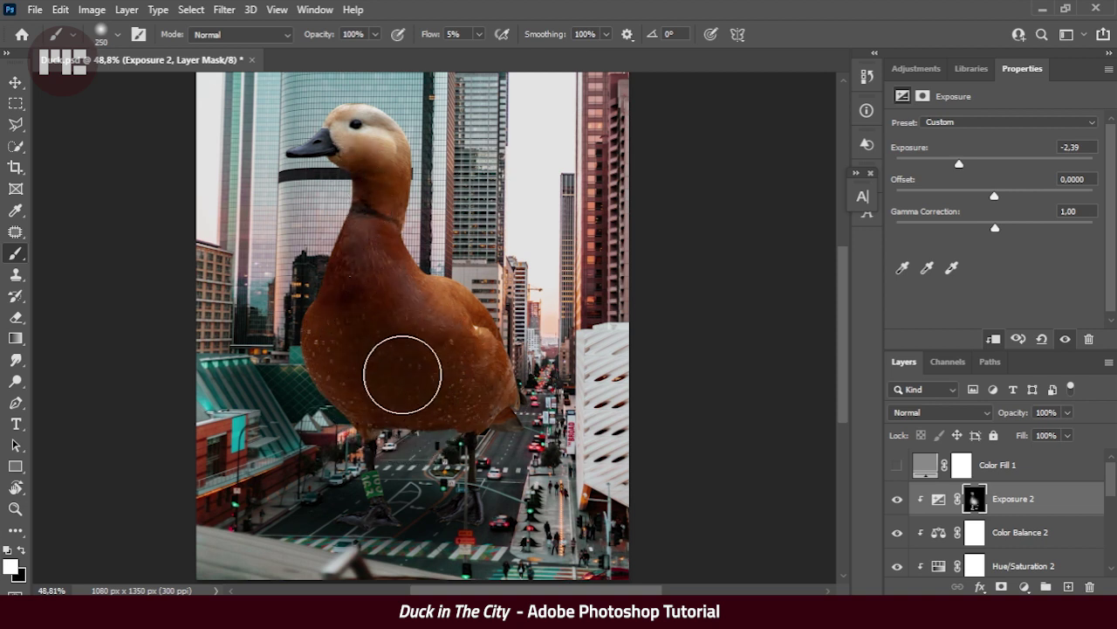
scroll(356, 392, down, 3)
scroll(468, 480, up, 5)
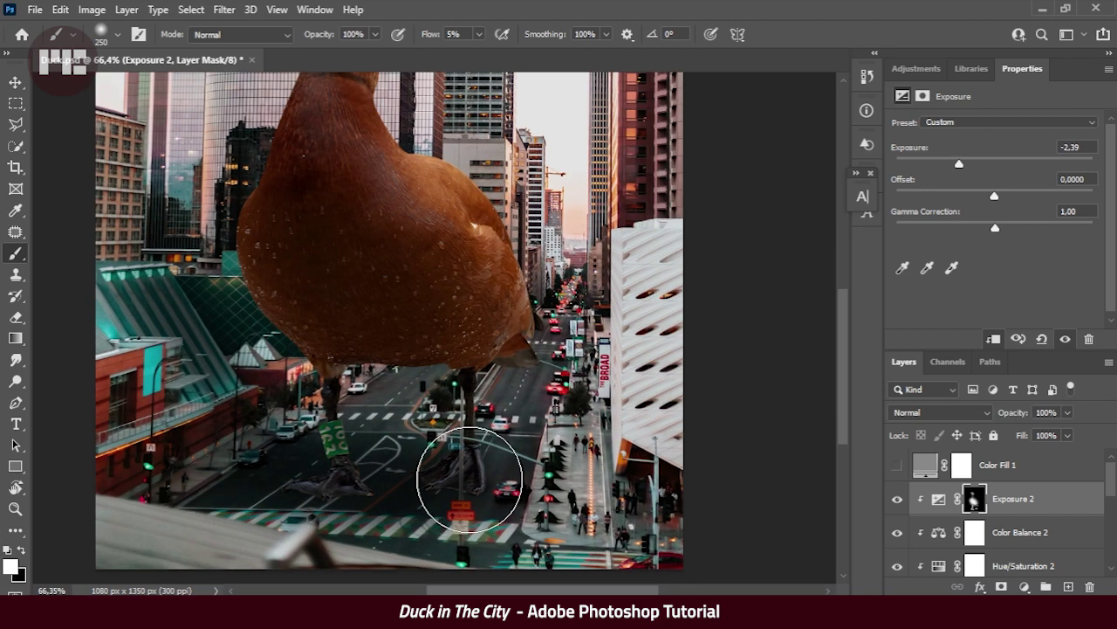
scroll(449, 485, down, 2)
scroll(449, 513, down, 2)
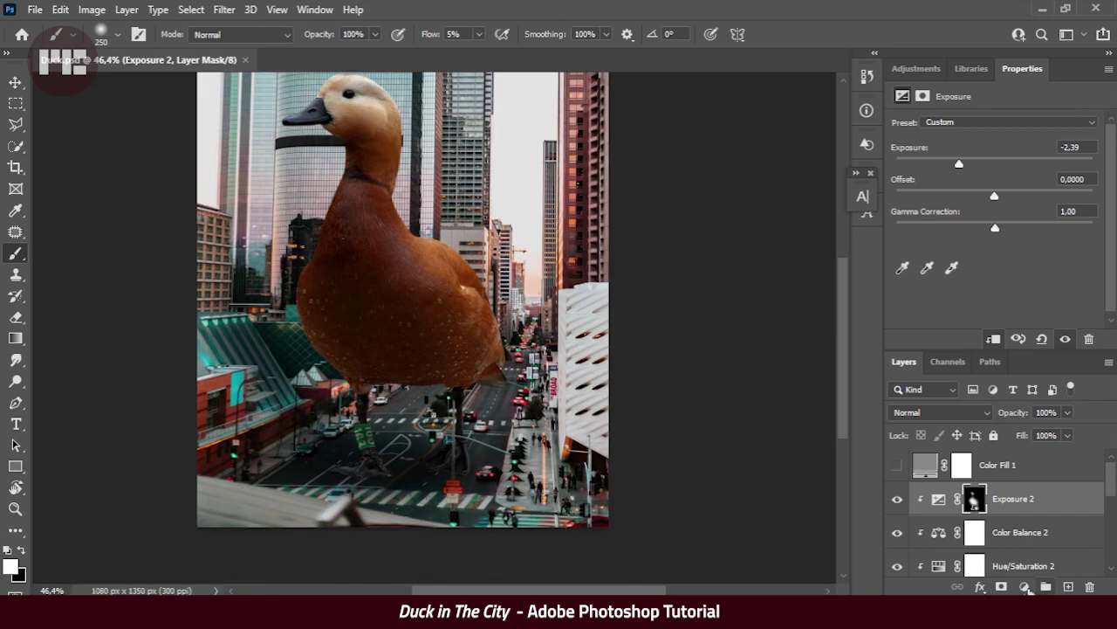
click(1025, 587)
Add an Exposure 3 adjustment clipped to the duck at +3.11, with its mask inverted to hide it.
click(1025, 587)
click(1017, 392)
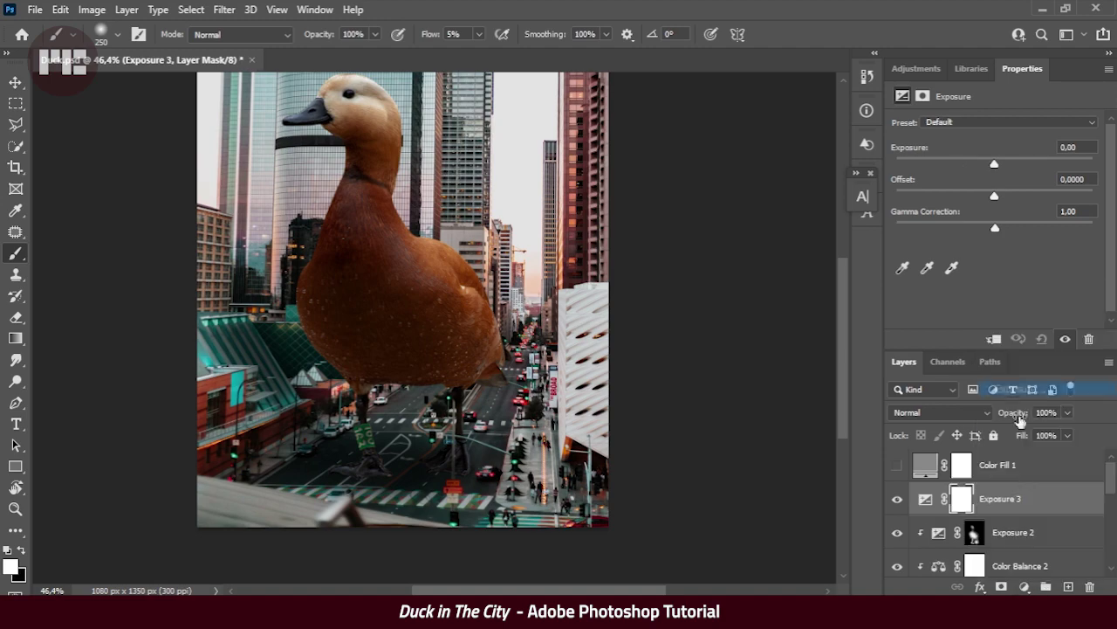
alt+click(1020, 515)
drag(995, 163, 1040, 164)
key(x)
key(ctrl+i)
Paint white highlights along the edges of the duck's head and neck.
scroll(431, 223, up, 5)
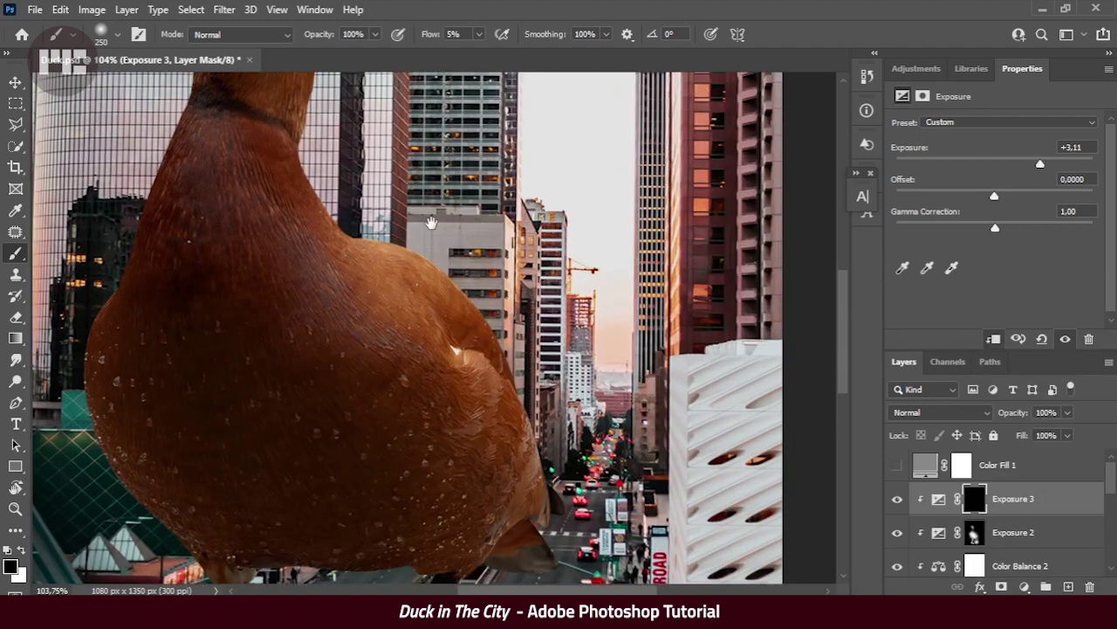
scroll(431, 223, down, 3)
scroll(458, 299, up, 1)
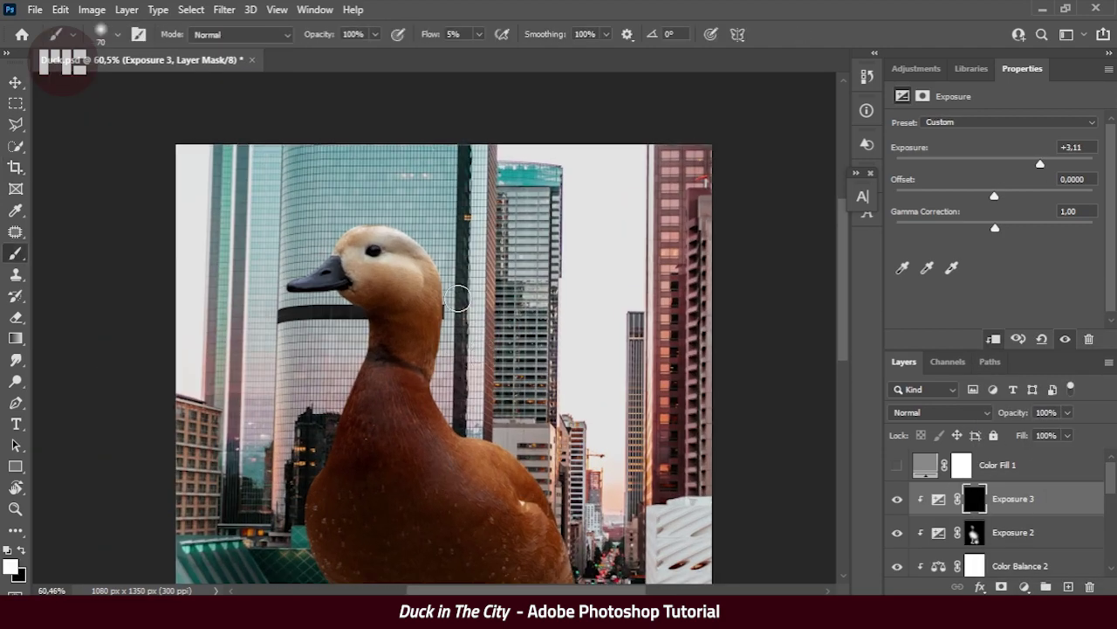
scroll(459, 298, up, 3)
drag(427, 375, 258, 206)
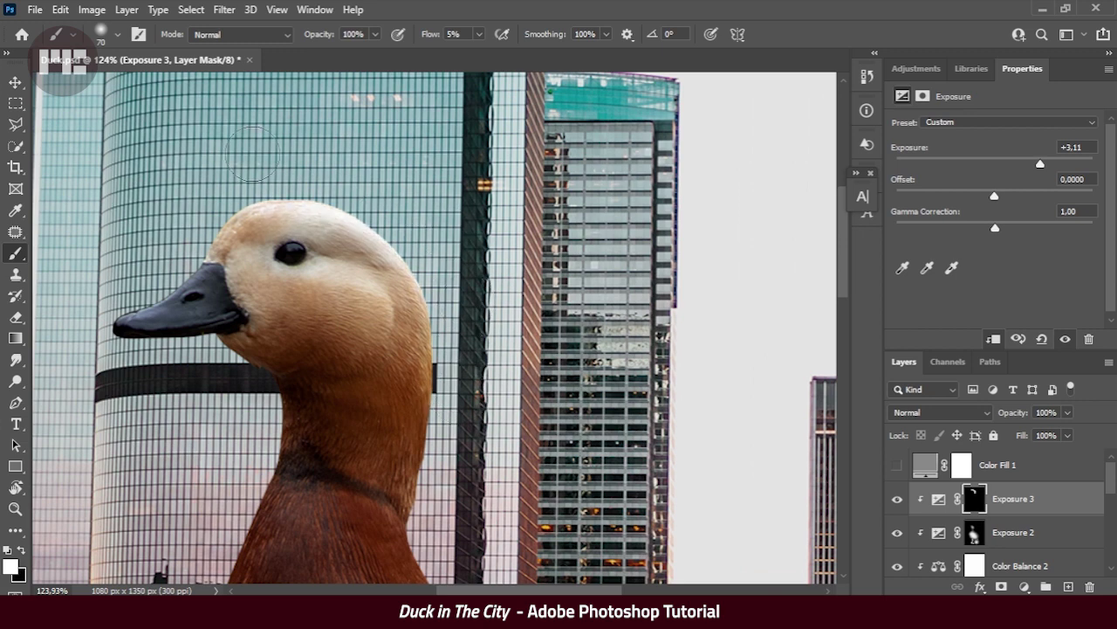
mouse_move(451, 286)
mouse_down()
mouse_move(462, 524)
mouse_move(411, 337)
mouse_up()
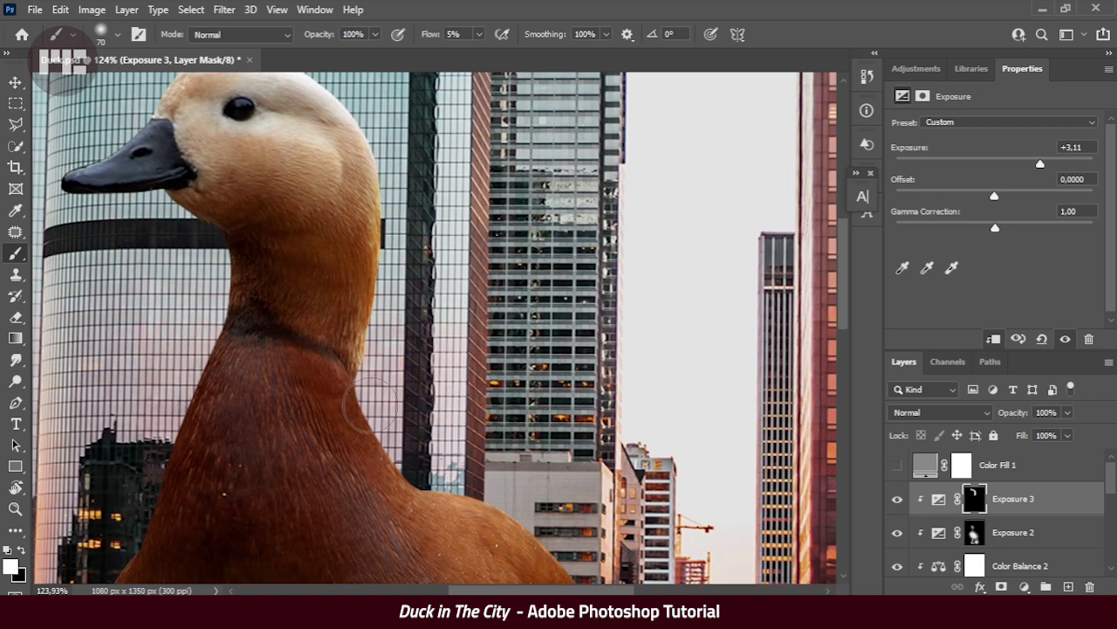
scroll(371, 378, up, 2)
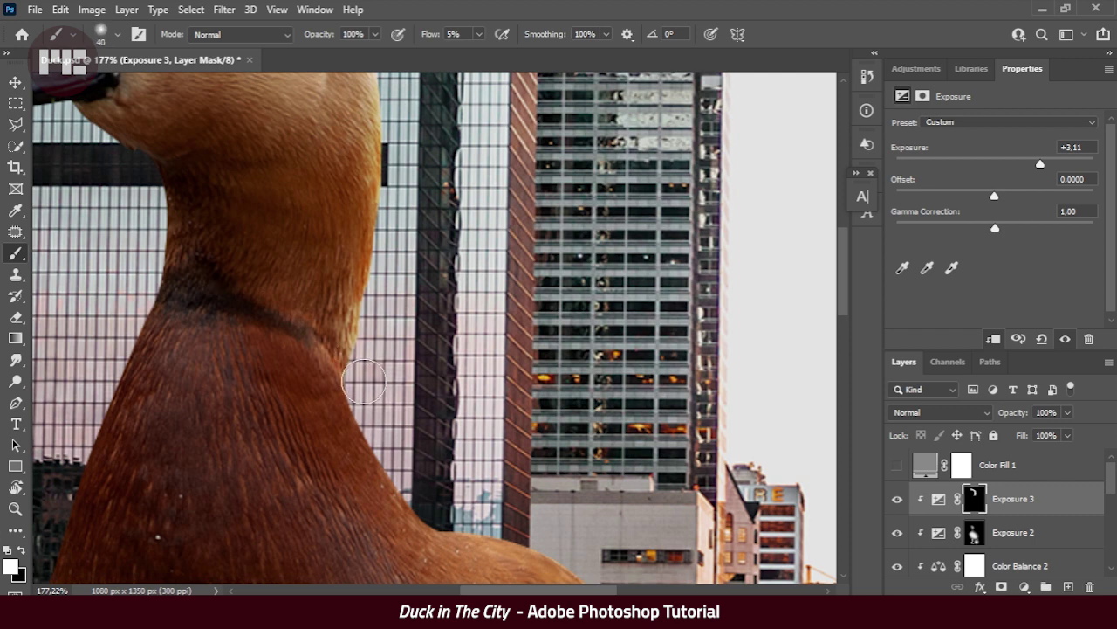
Paint highlights along the duck's back edge near the buildings and by the tail, using a larger brush.
drag(388, 484, 339, 362)
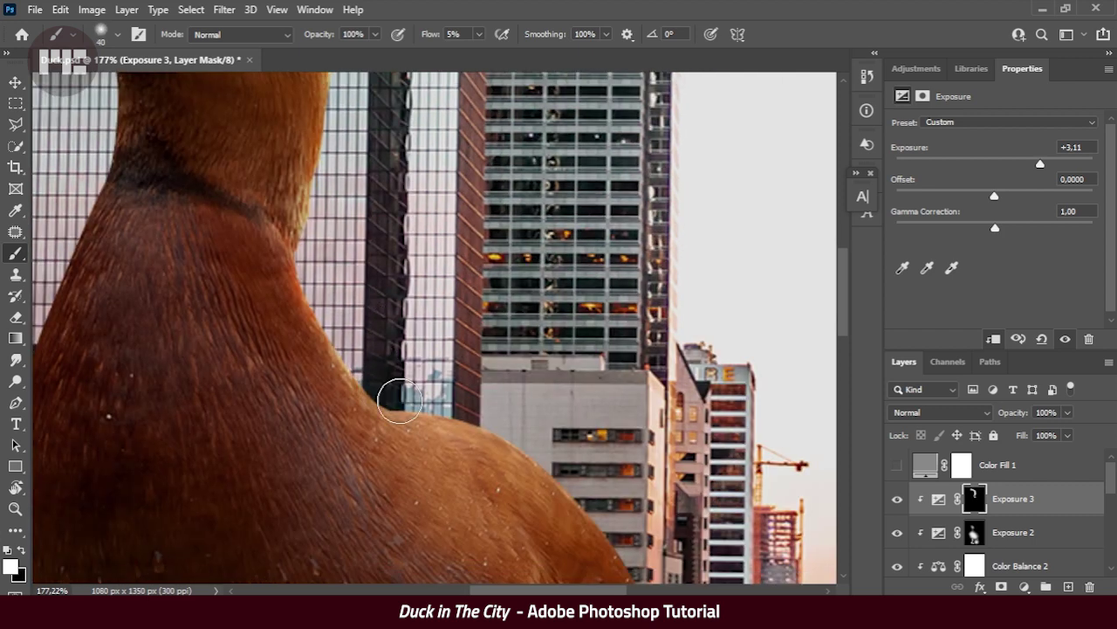
drag(399, 400, 288, 235)
key(bracketright)
drag(419, 375, 524, 472)
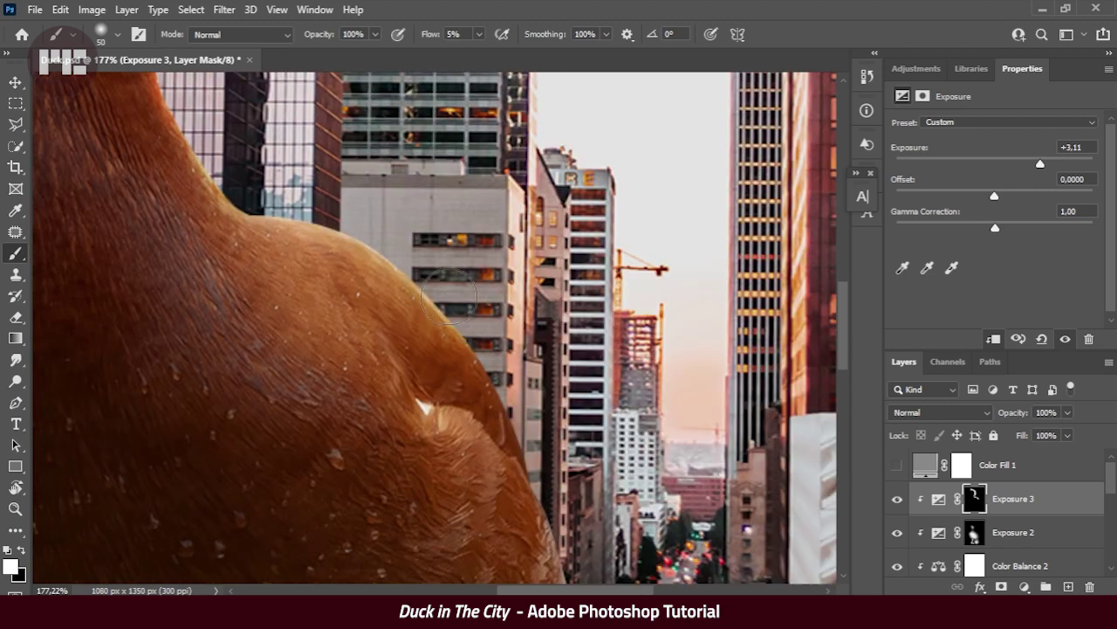
drag(449, 299, 515, 341)
key(bracketright)
key(bracketright)
key(bracketright)
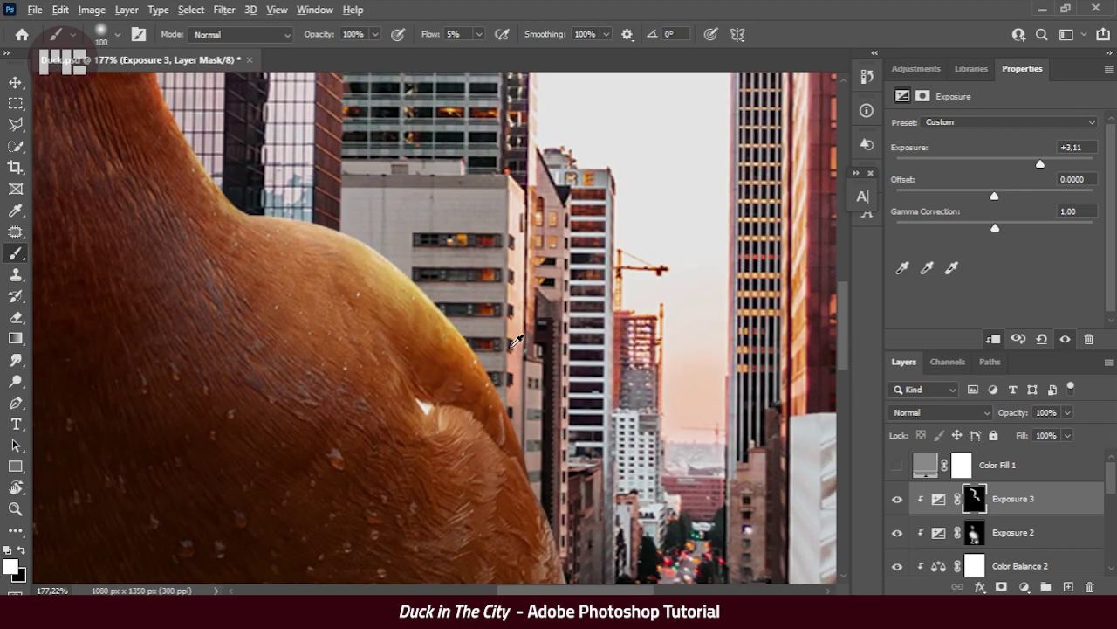
scroll(516, 340, down, 2)
scroll(528, 434, up, 3)
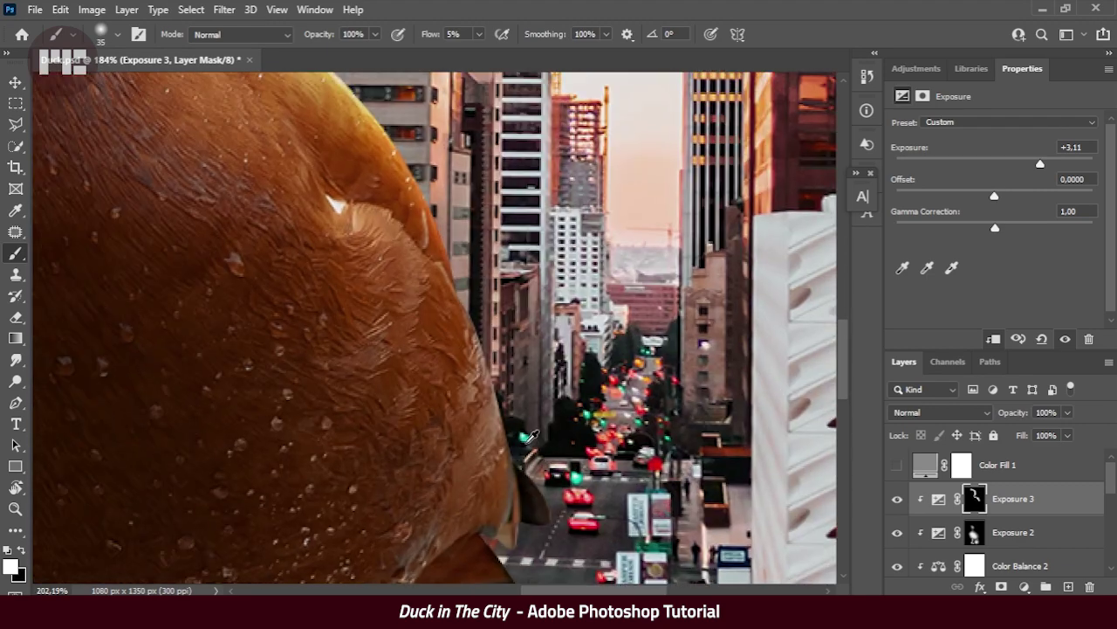
mouse_move(531, 434)
mouse_down()
mouse_move(512, 357)
mouse_move(539, 451)
mouse_up()
scroll(524, 411, down, 2)
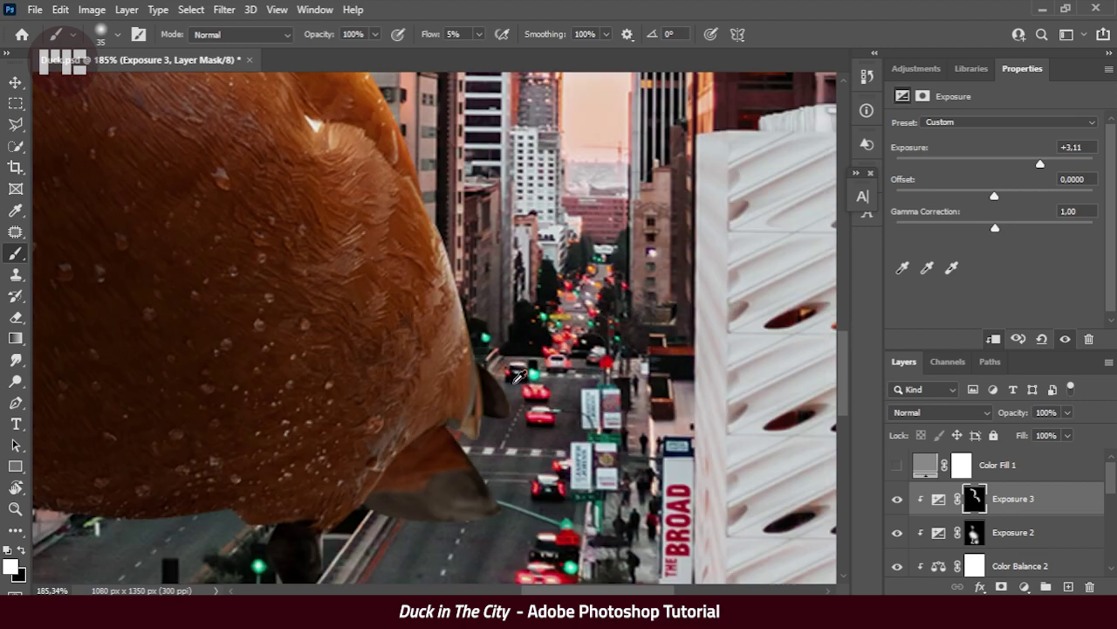
scroll(519, 375, up, 2)
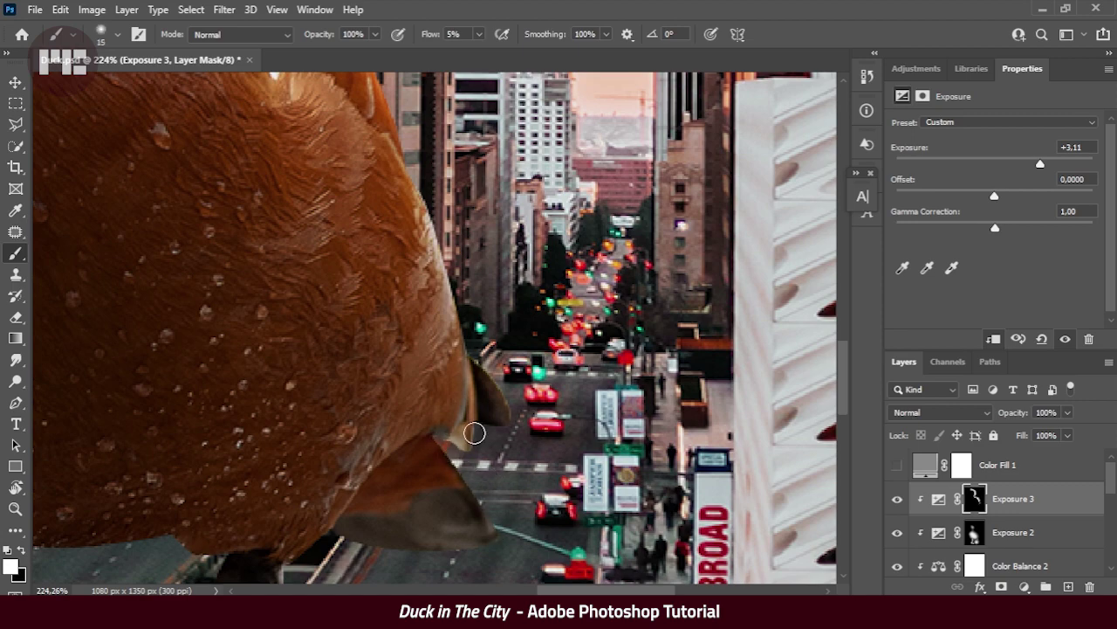
drag(498, 543, 466, 511)
Bring the duck's underside and feet into view and lighten the lower belly edge.
scroll(466, 512, down, 2)
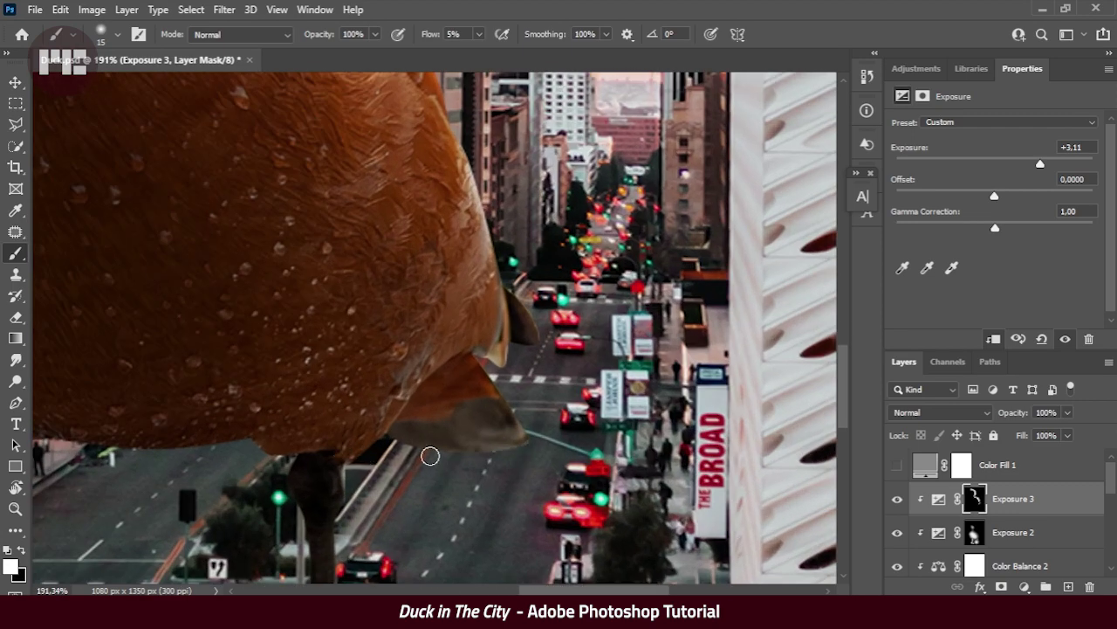
scroll(463, 202, down, 10)
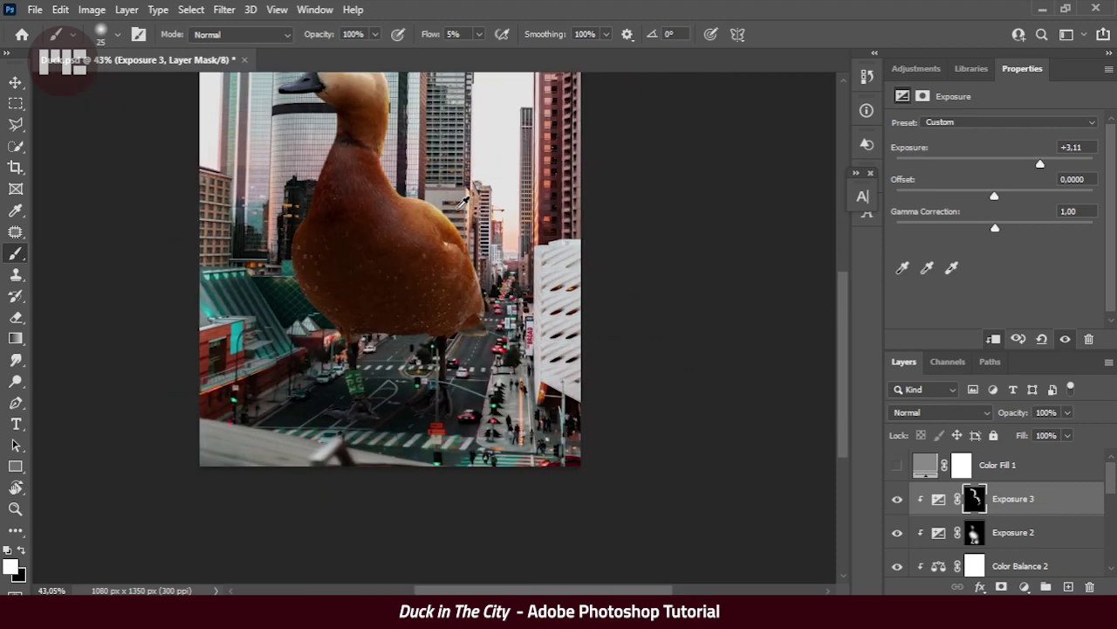
scroll(463, 202, up, 8)
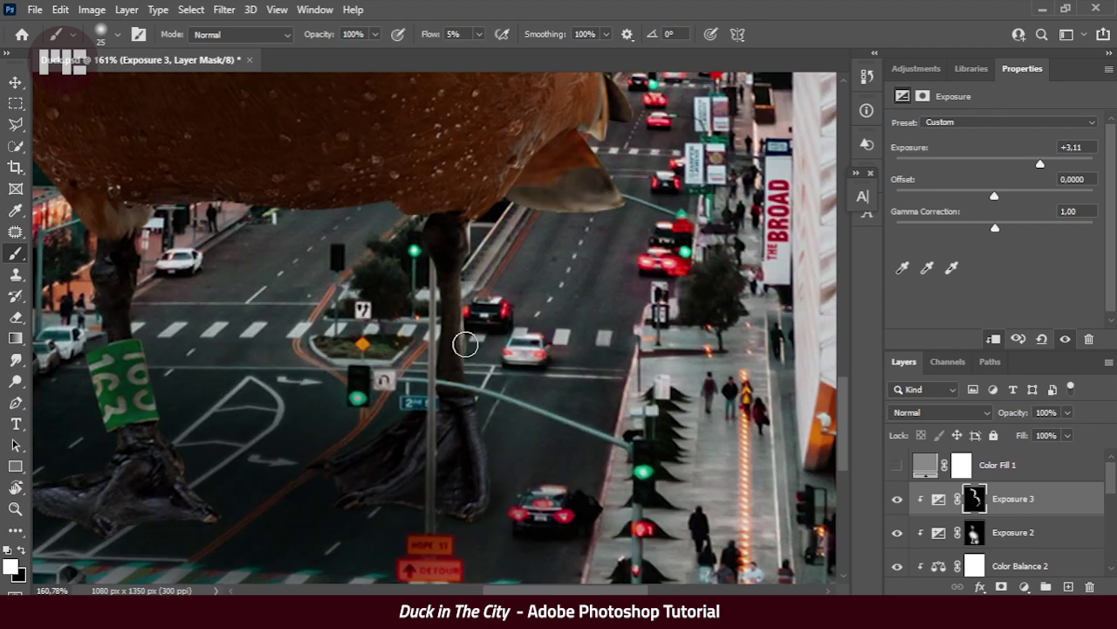
mouse_move(465, 225)
mouse_down()
mouse_move(527, 327)
mouse_move(470, 383)
mouse_up()
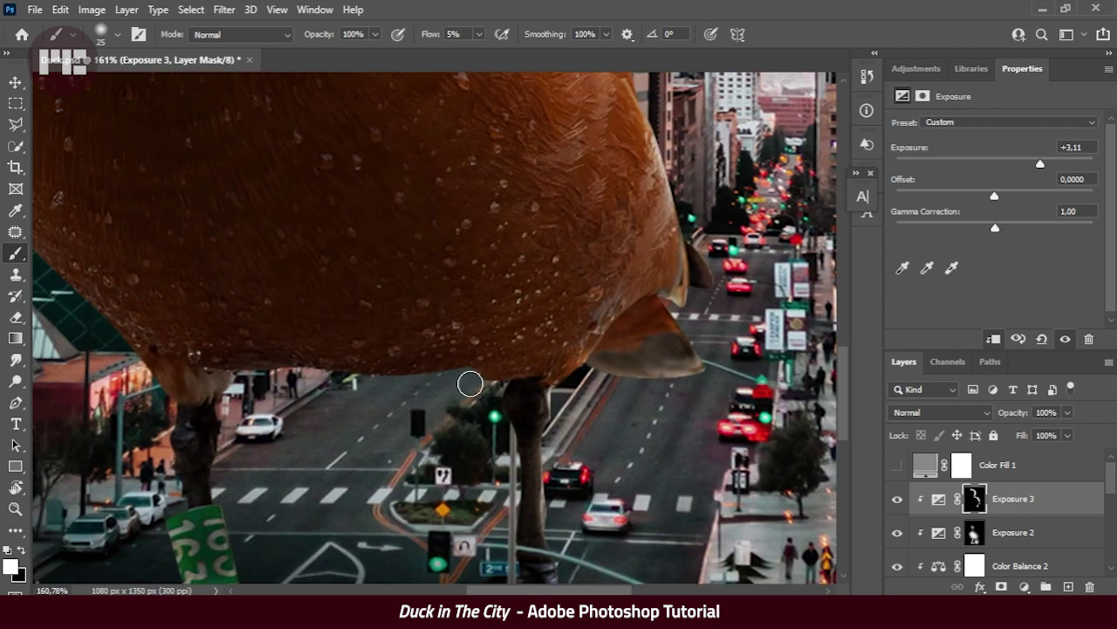
drag(267, 379, 325, 403)
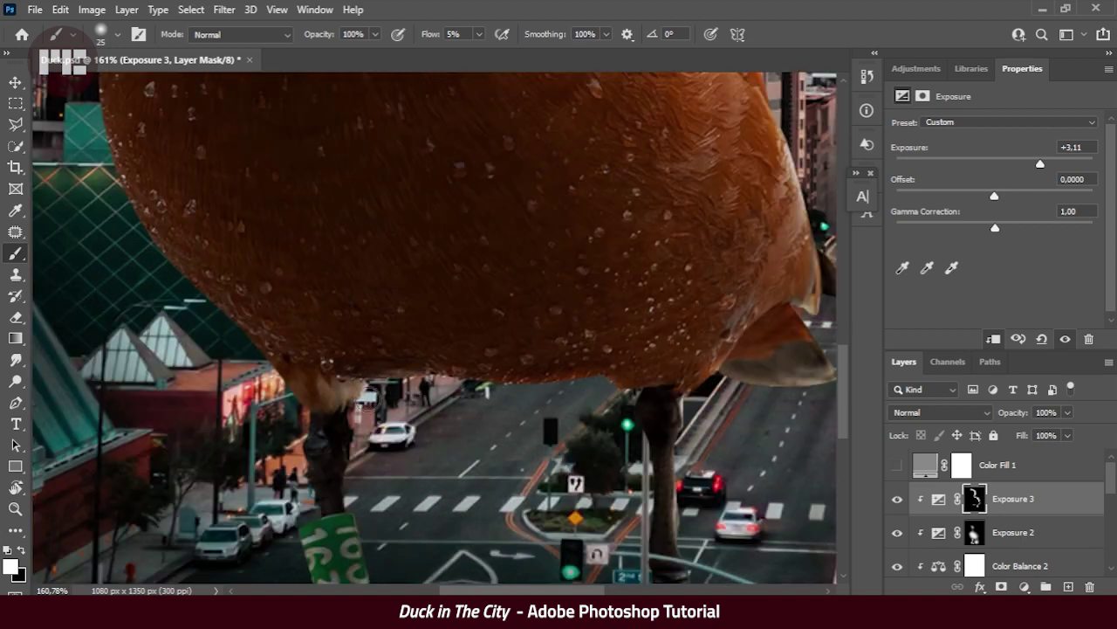
drag(375, 513, 385, 461)
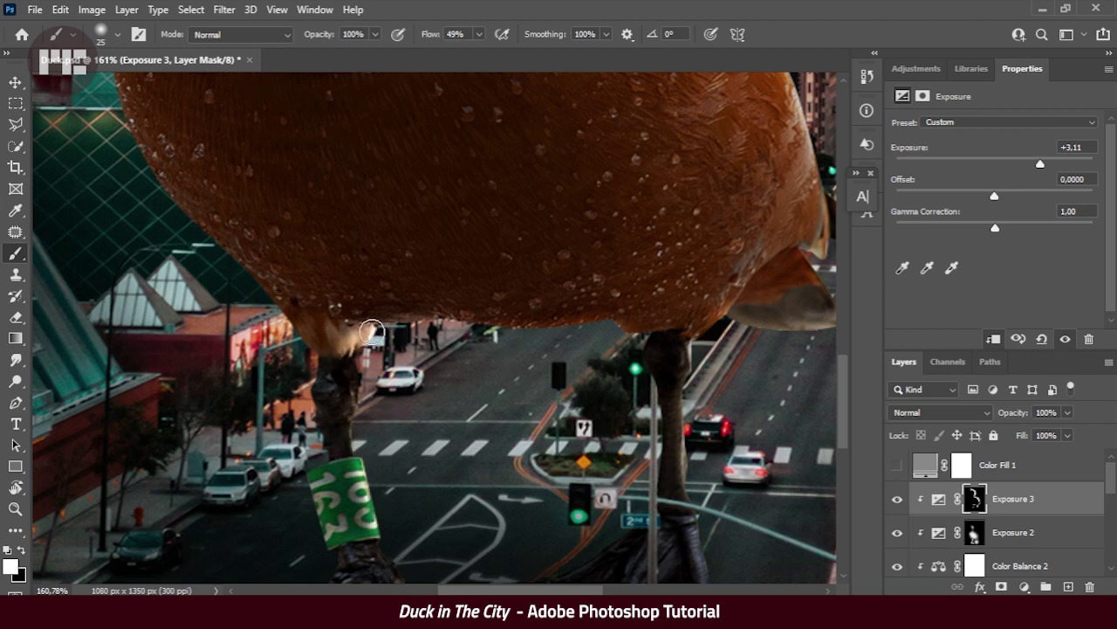
scroll(383, 420, down, 2)
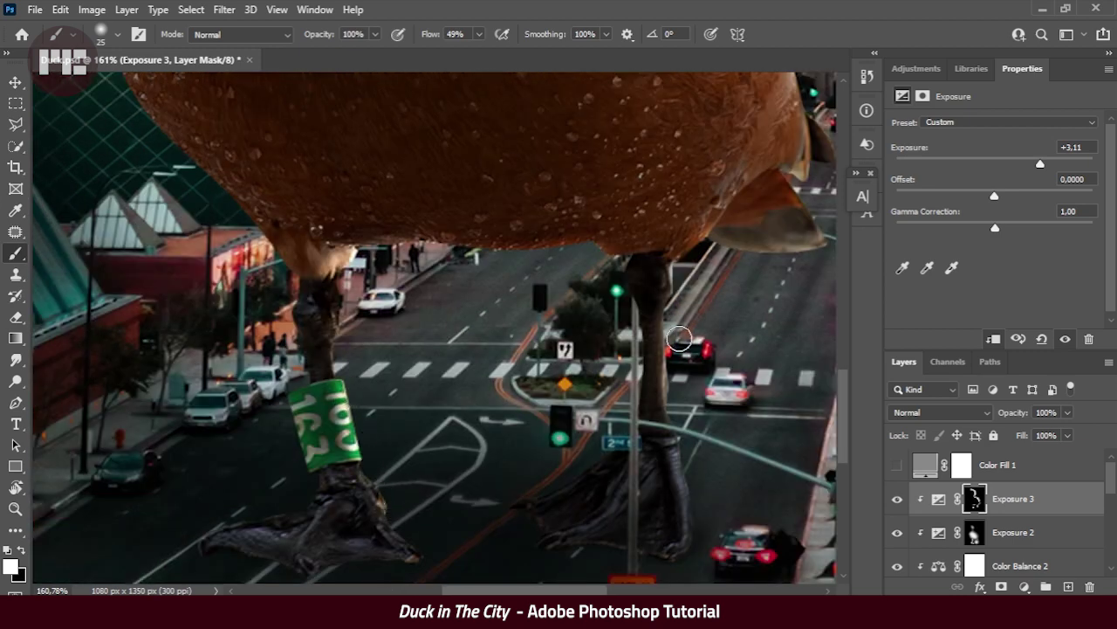
drag(675, 313, 619, 324)
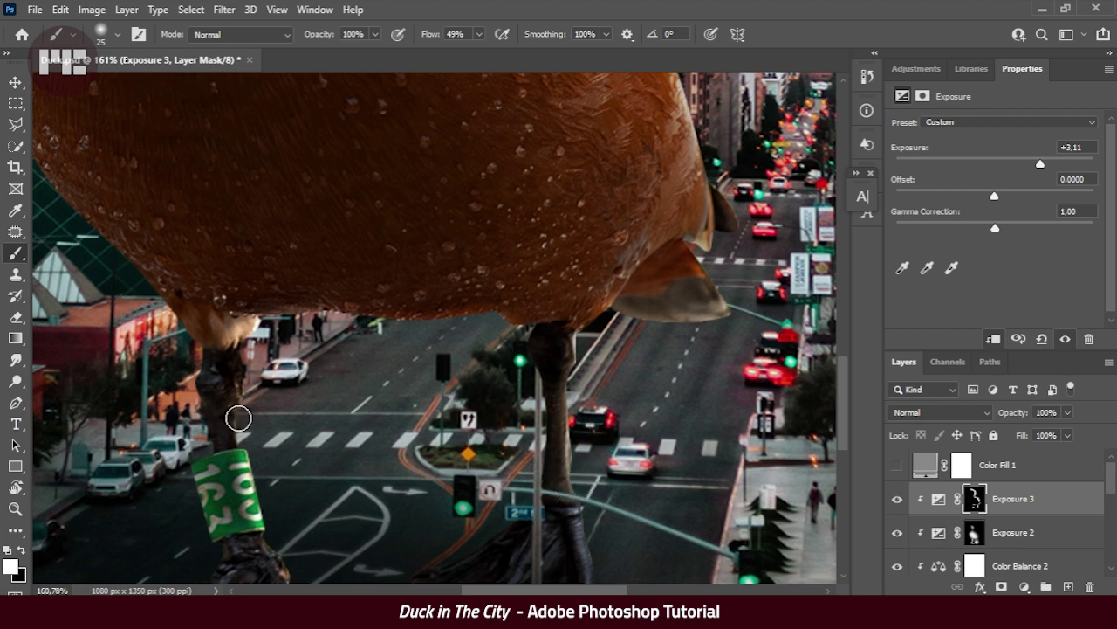
scroll(238, 418, down, 2)
scroll(306, 381, up, 2)
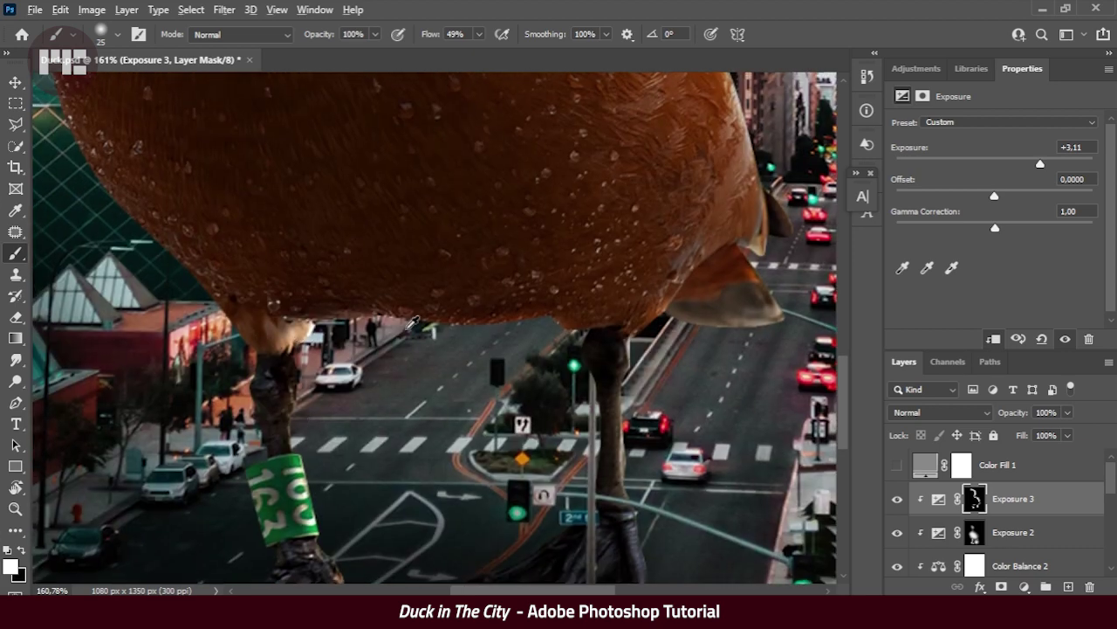
alt+scroll(414, 323, up, 3)
drag(511, 350, 578, 314)
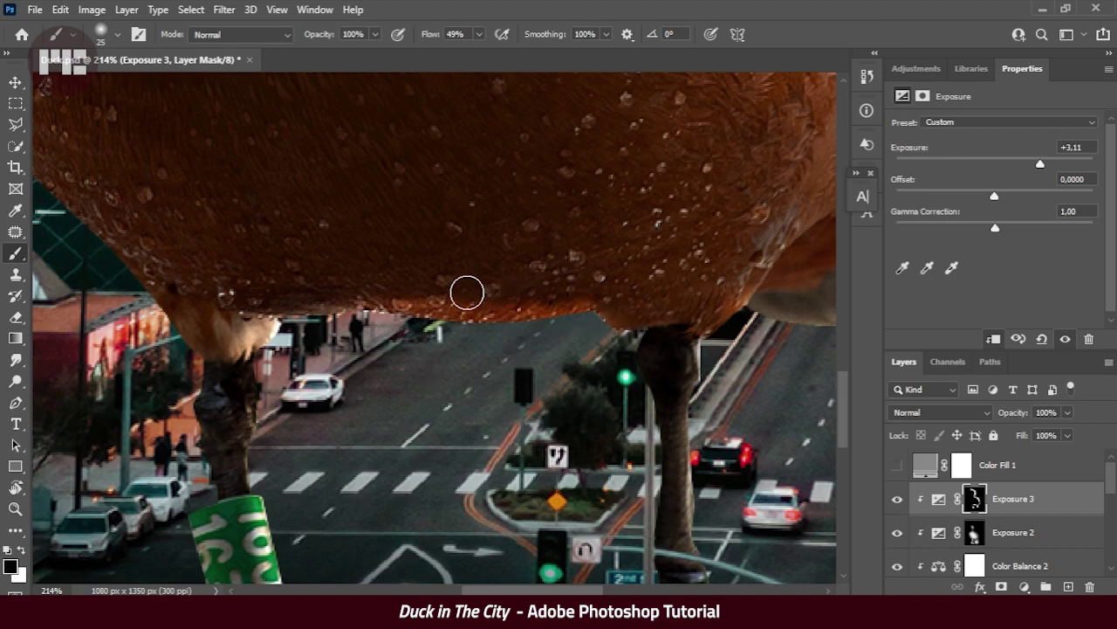
alt+scroll(453, 270, down, 3)
alt+scroll(454, 270, down, 2)
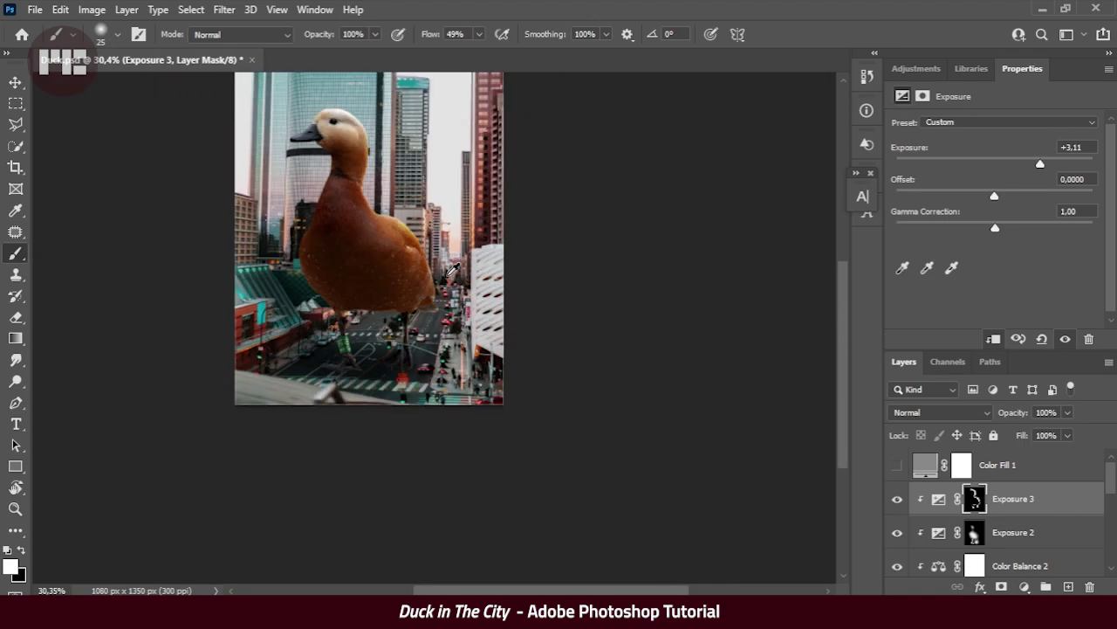
alt+scroll(453, 270, up, 3)
alt+scroll(386, 287, up, 2)
Switch to a smaller black brush at 60% for fine mask cleanup and inspect the result.
key(x)
alt+scroll(407, 314, down, 4)
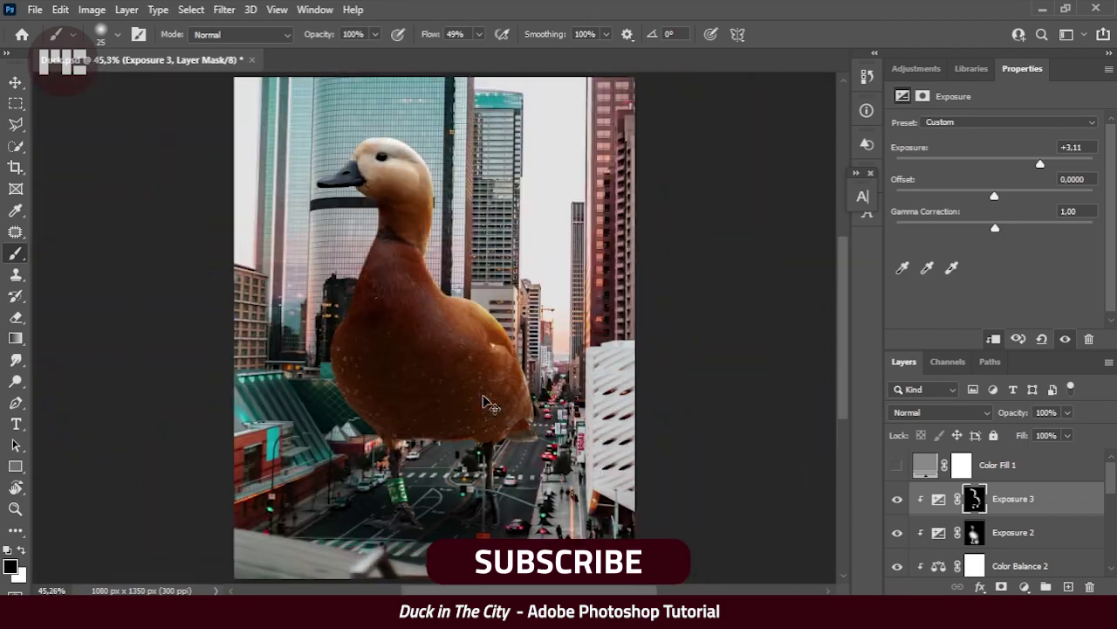
alt+scroll(535, 351, up, 3)
key(bracketleft)
key(bracketleft)
key(bracketleft)
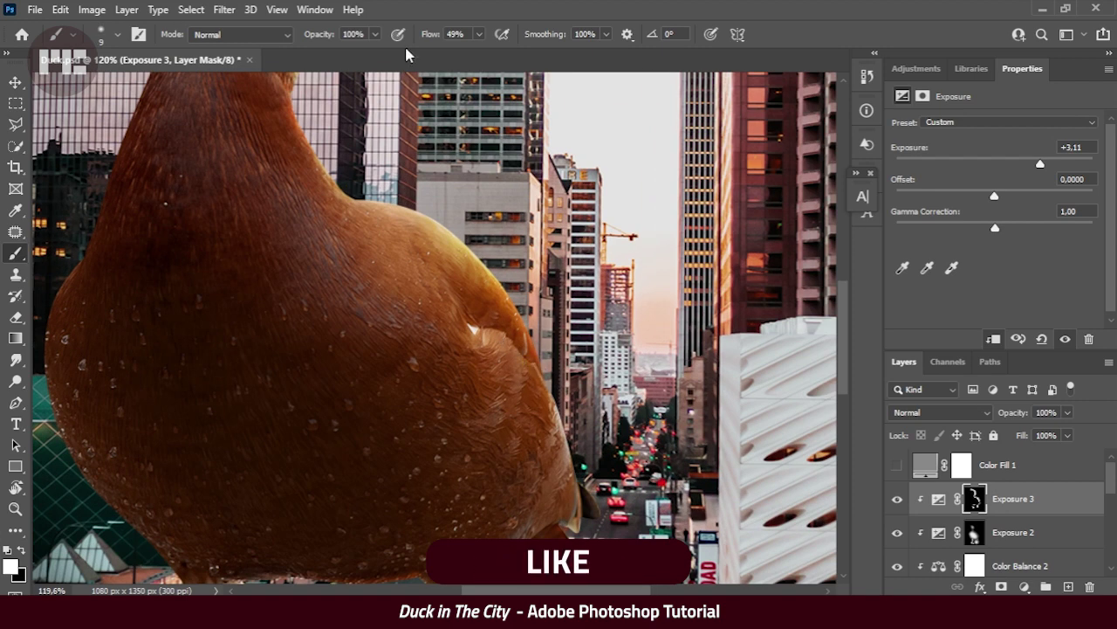
text(16)
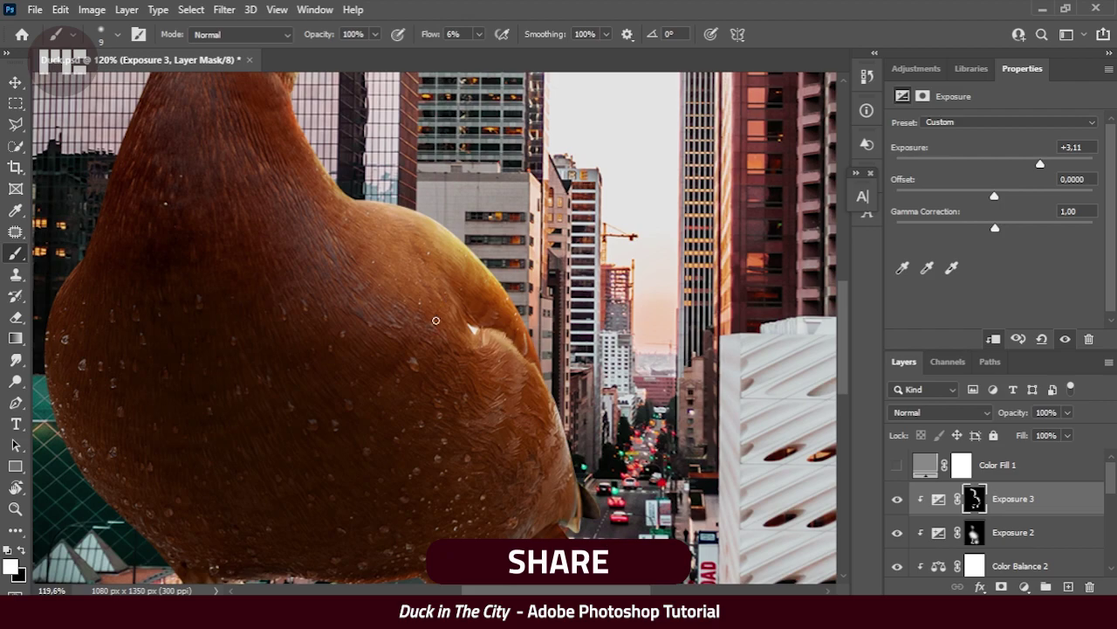
alt+scroll(576, 438, down, 1)
alt+scroll(577, 439, down, 2)
alt+scroll(396, 272, up, 3)
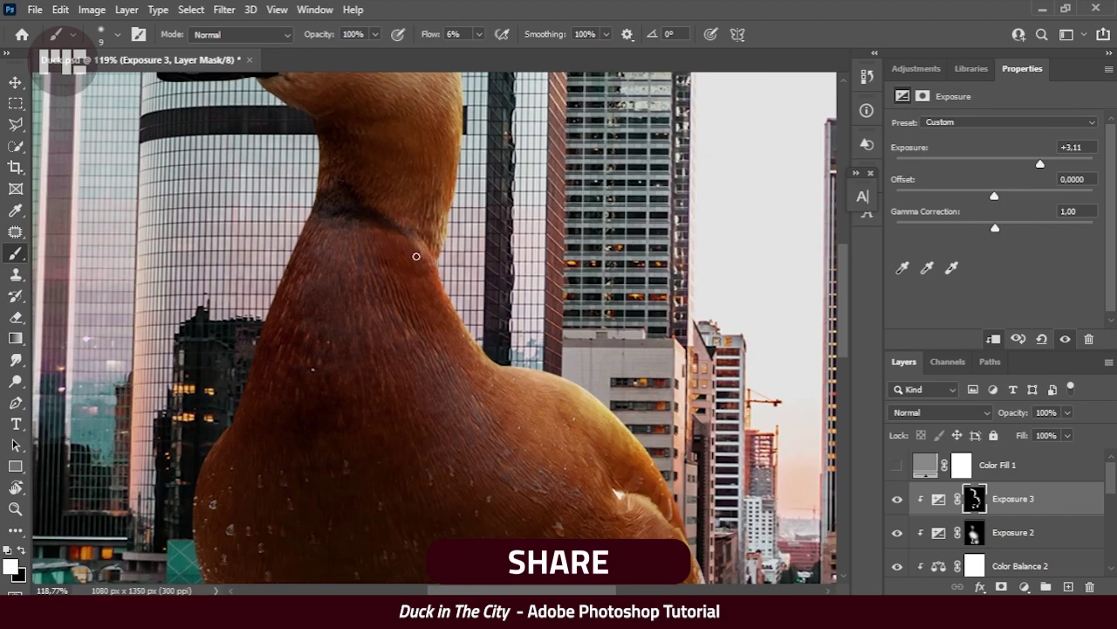
alt+scroll(439, 259, down, 2)
alt+scroll(486, 260, up, 2)
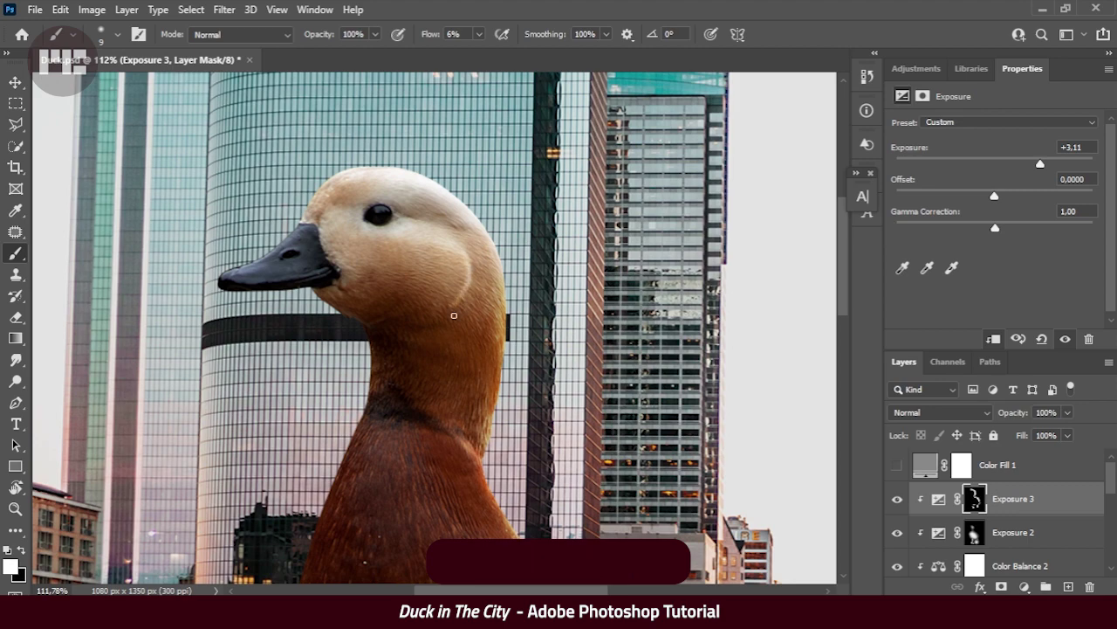
alt+scroll(454, 316, down, 2)
alt+scroll(505, 234, up, 2)
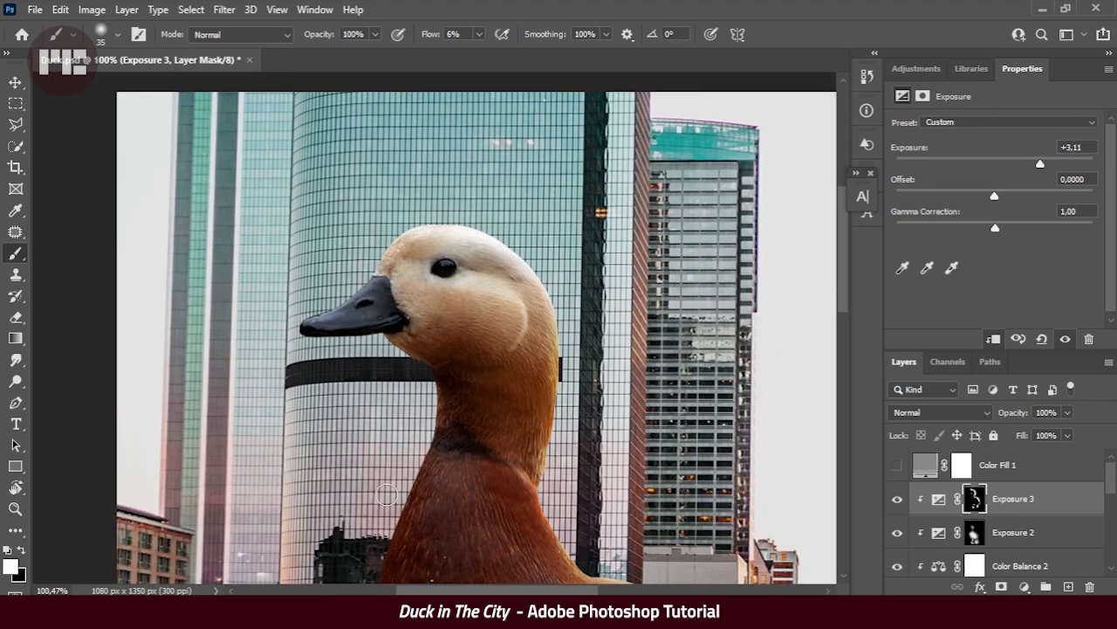
alt+scroll(387, 494, down, 2)
alt+scroll(402, 419, up, 2)
alt+scroll(406, 384, down, 2)
alt+scroll(412, 364, up, 2)
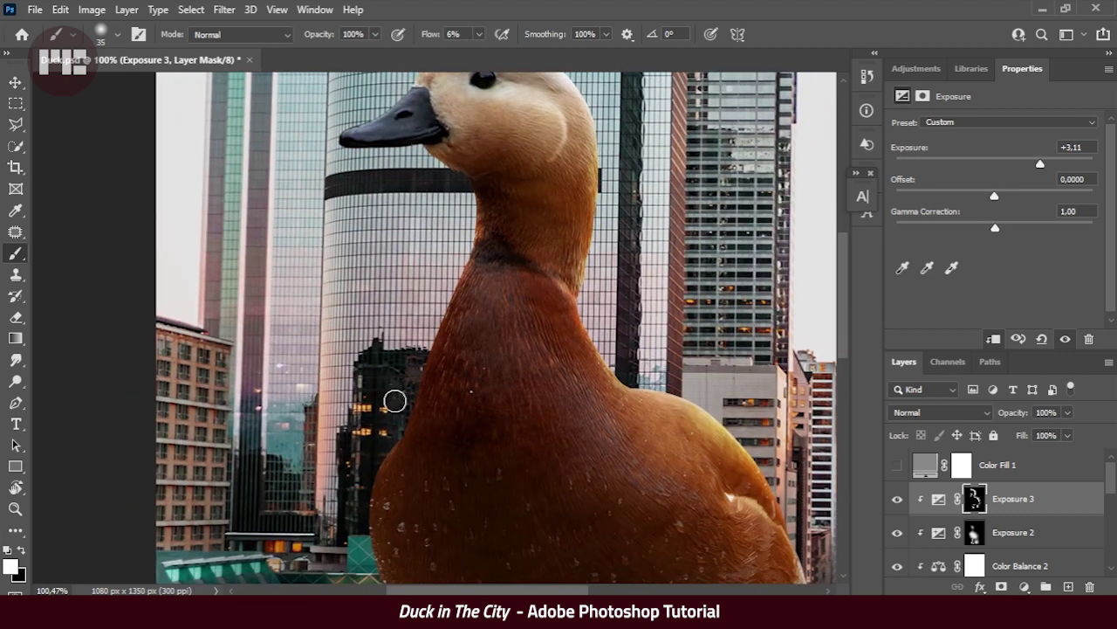
alt+scroll(395, 401, down, 2)
alt+scroll(402, 415, up, 2)
alt+scroll(403, 414, down, 2)
alt+scroll(399, 259, up, 2)
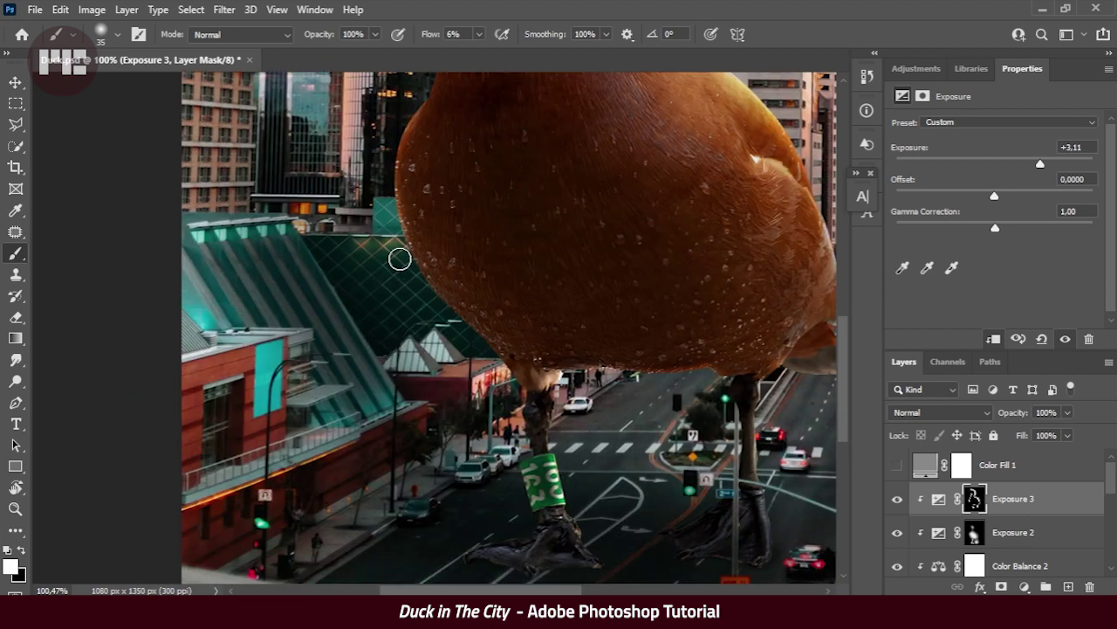
alt+scroll(468, 343, down, 3)
key(ctrl+0)
key(ctrl+s)
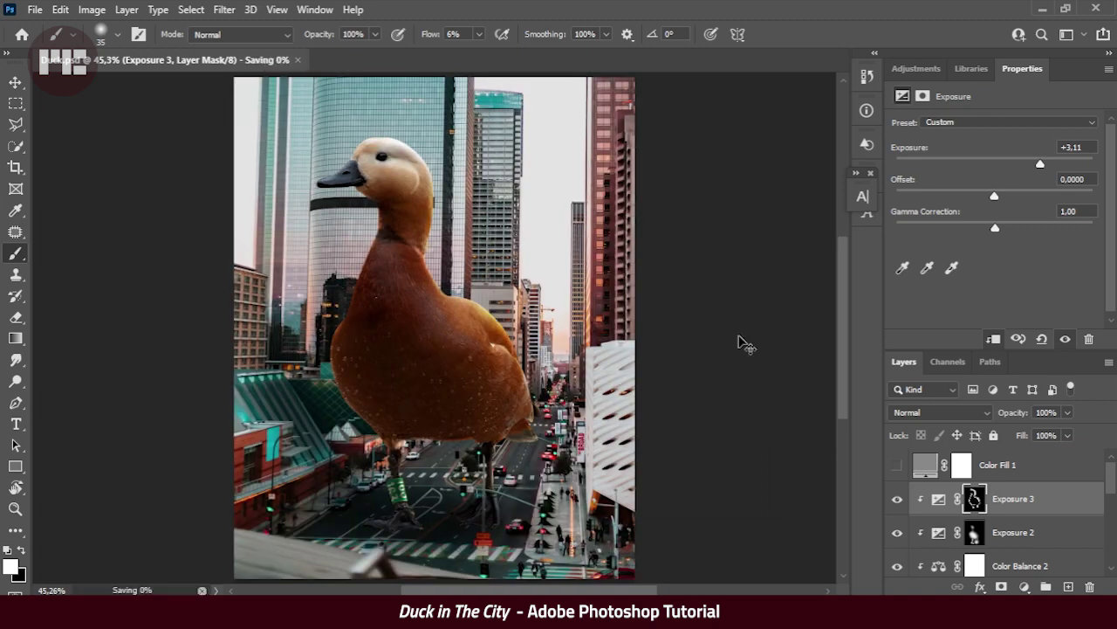
scroll(975, 494, down, 2)
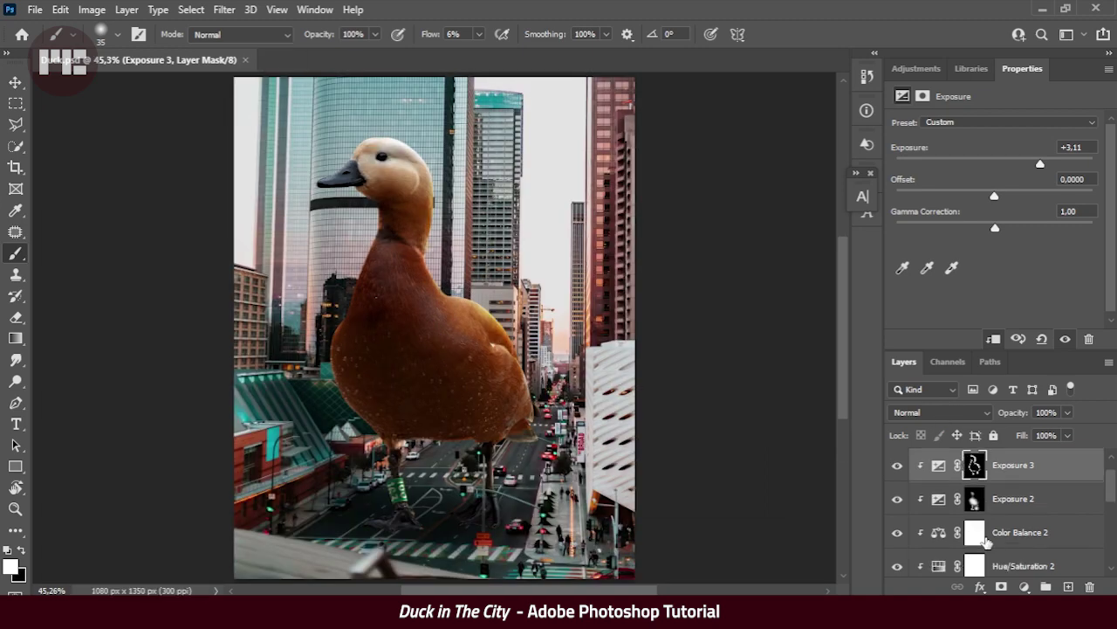
scroll(960, 511, down, 2)
scroll(943, 526, down, 2)
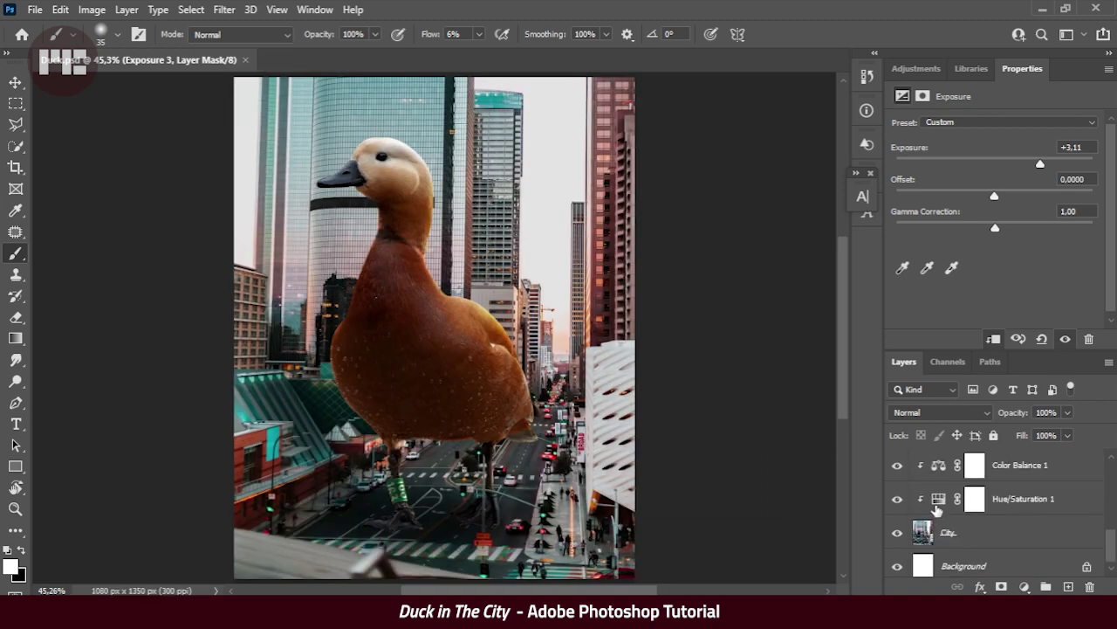
click(1010, 525)
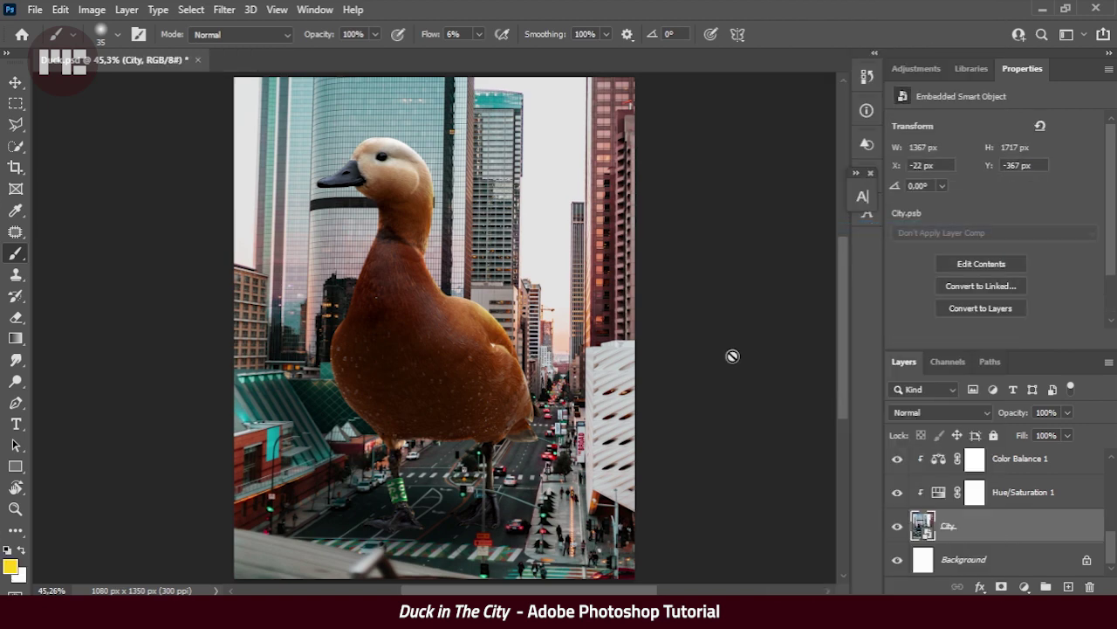
click(971, 492)
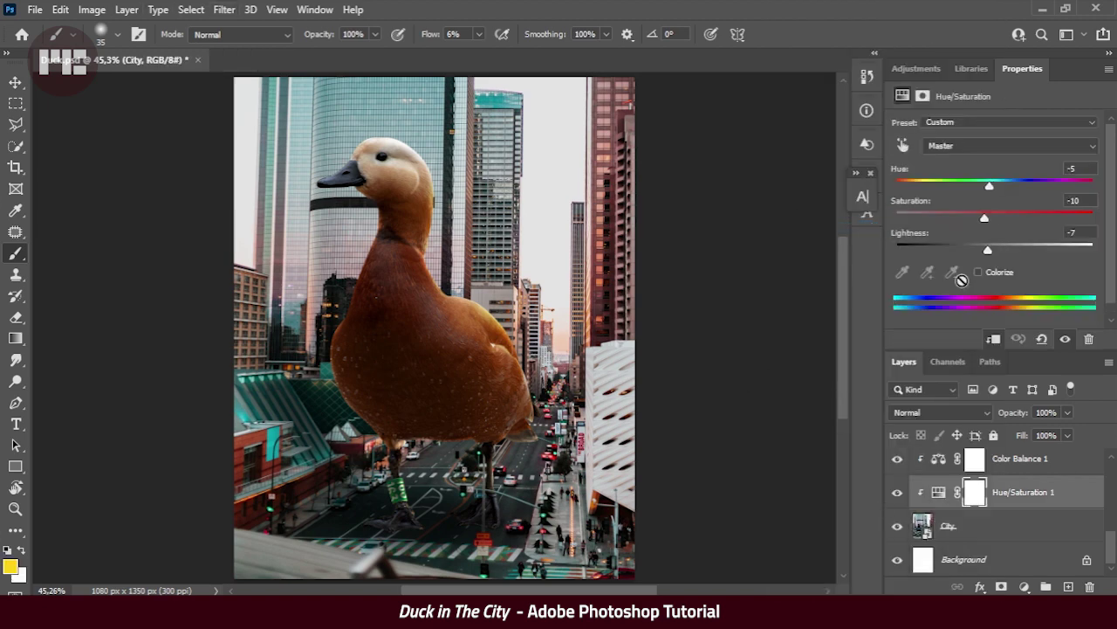
drag(994, 246, 995, 255)
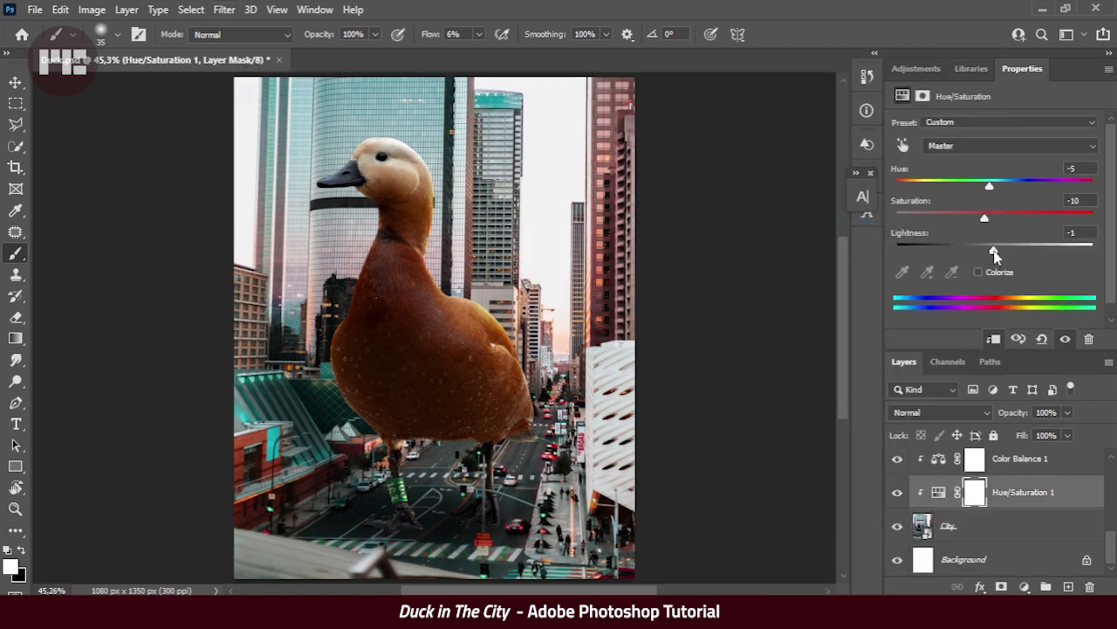
scroll(510, 370, down, 1)
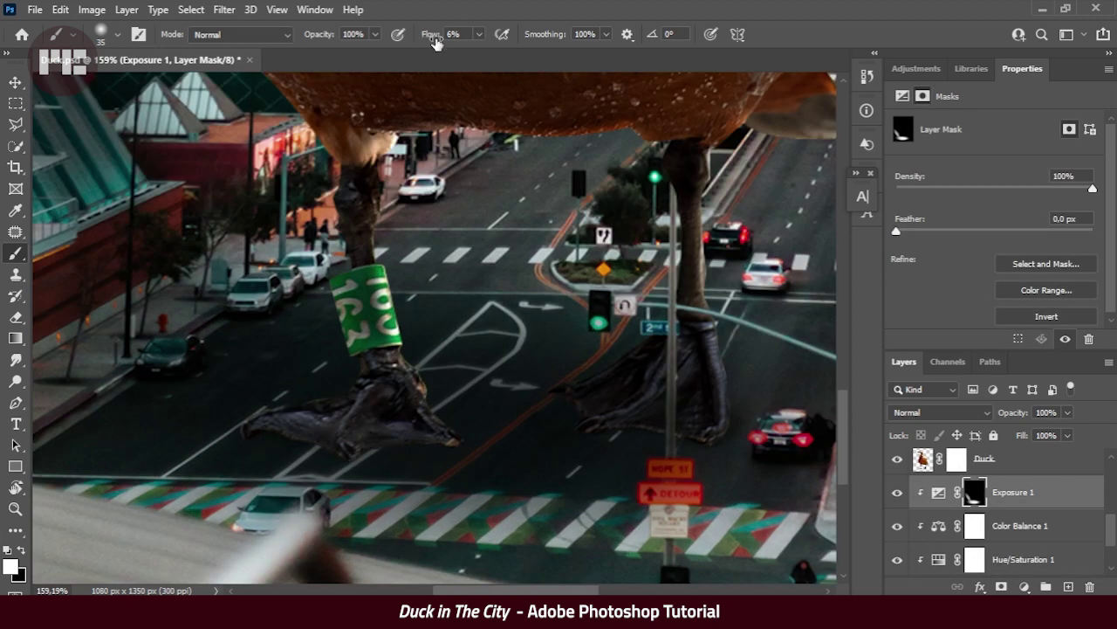
click(898, 458)
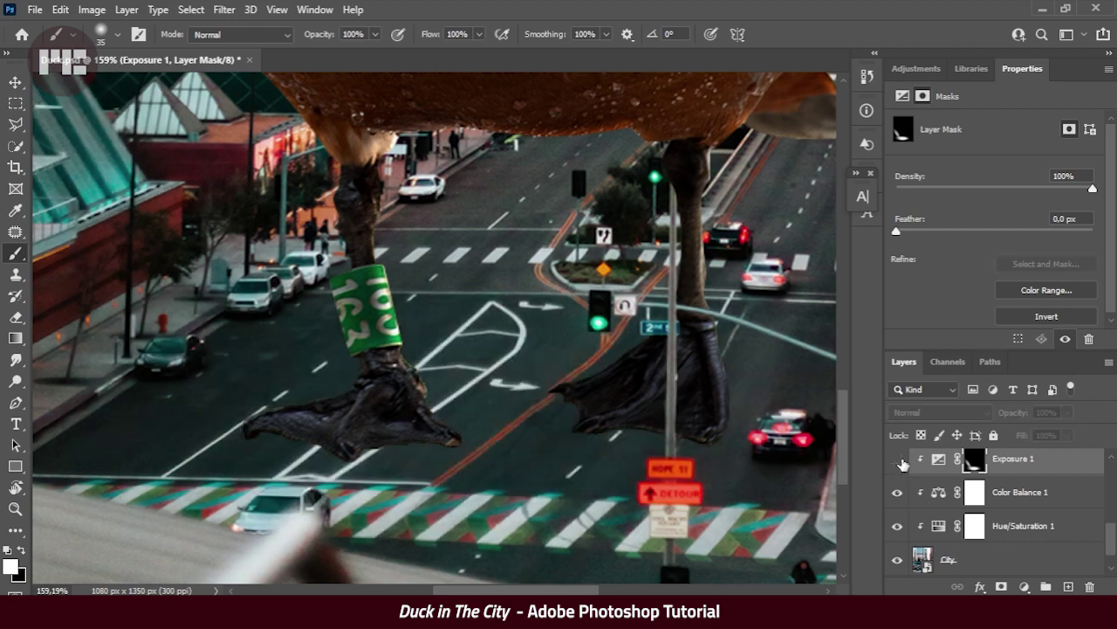
click(898, 458)
click(938, 458)
mouse_move(928, 157)
mouse_down()
mouse_move(916, 159)
mouse_move(930, 159)
mouse_up()
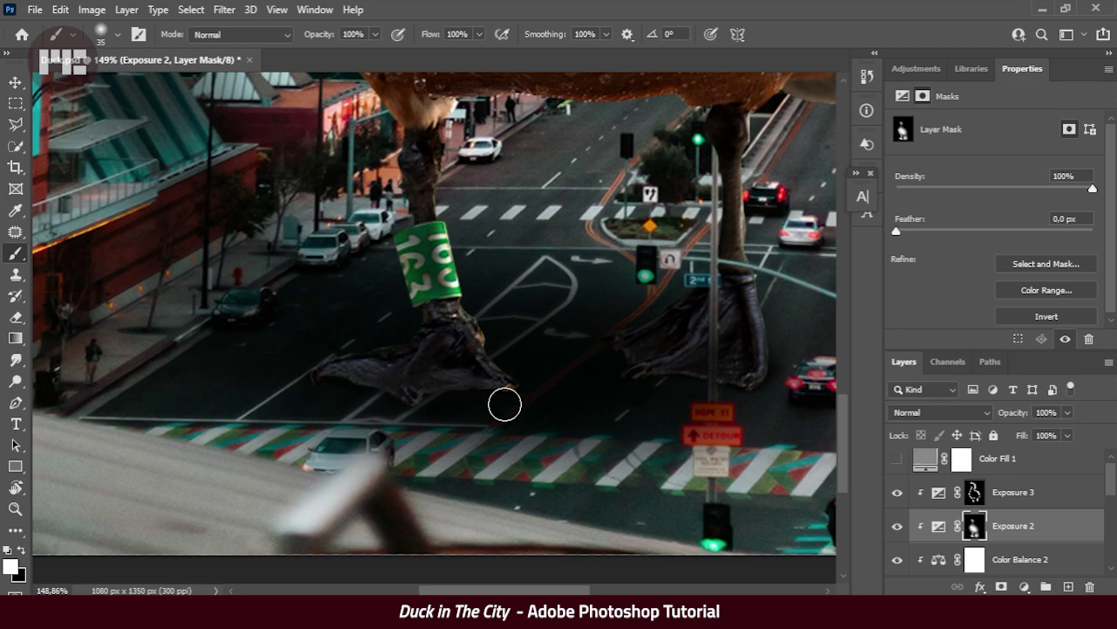
scroll(411, 357, down, 5)
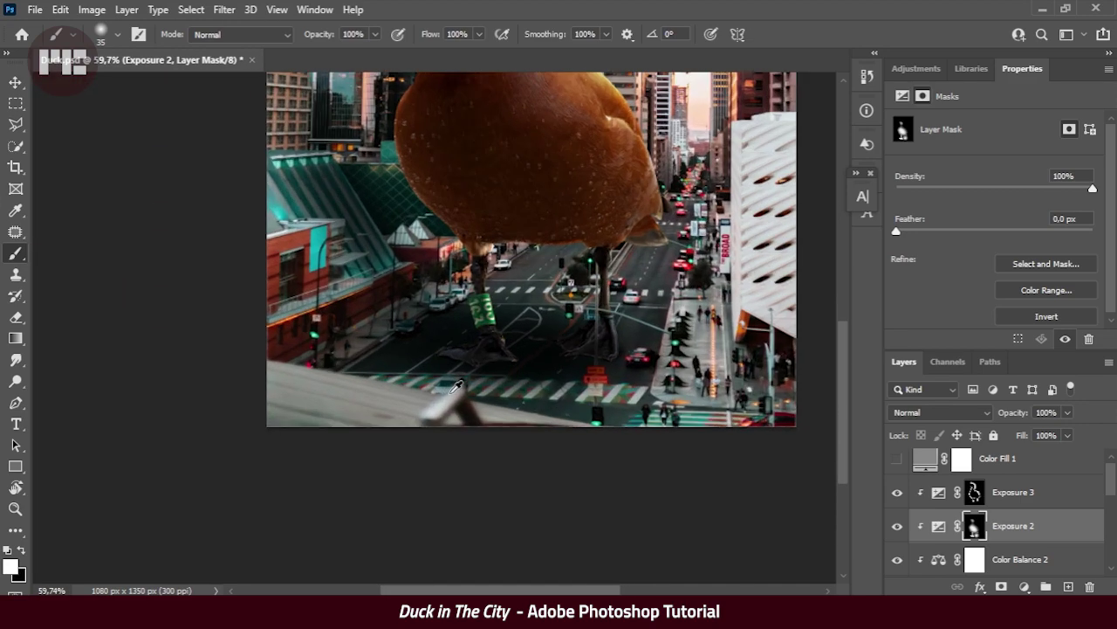
scroll(405, 327, up, 5)
scroll(504, 349, down, 5)
scroll(505, 349, up, 1)
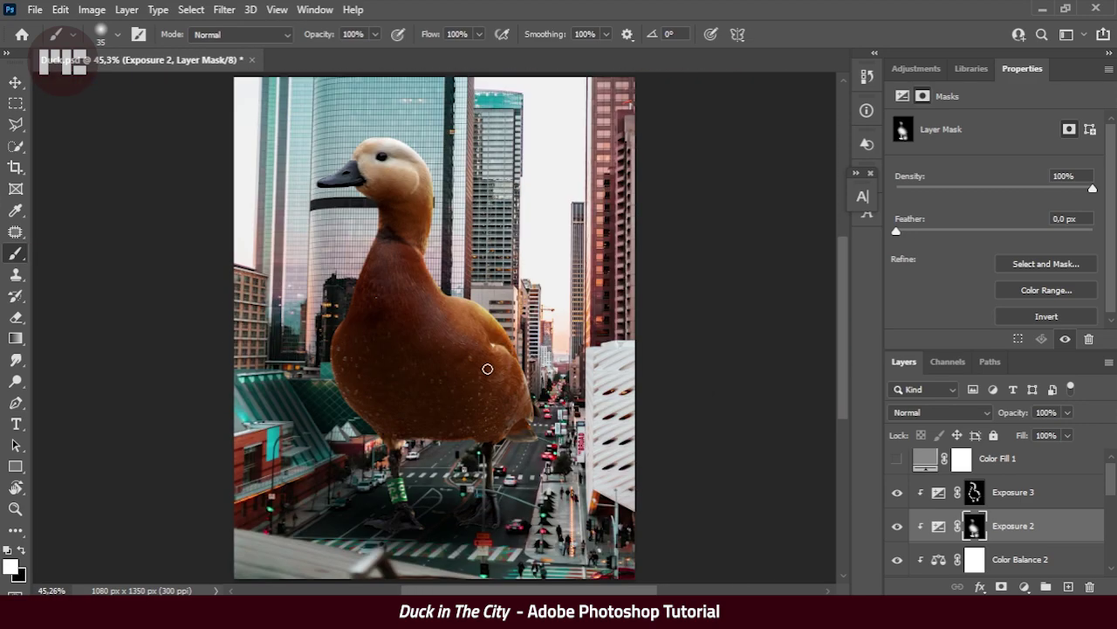
scroll(933, 532, down, 3)
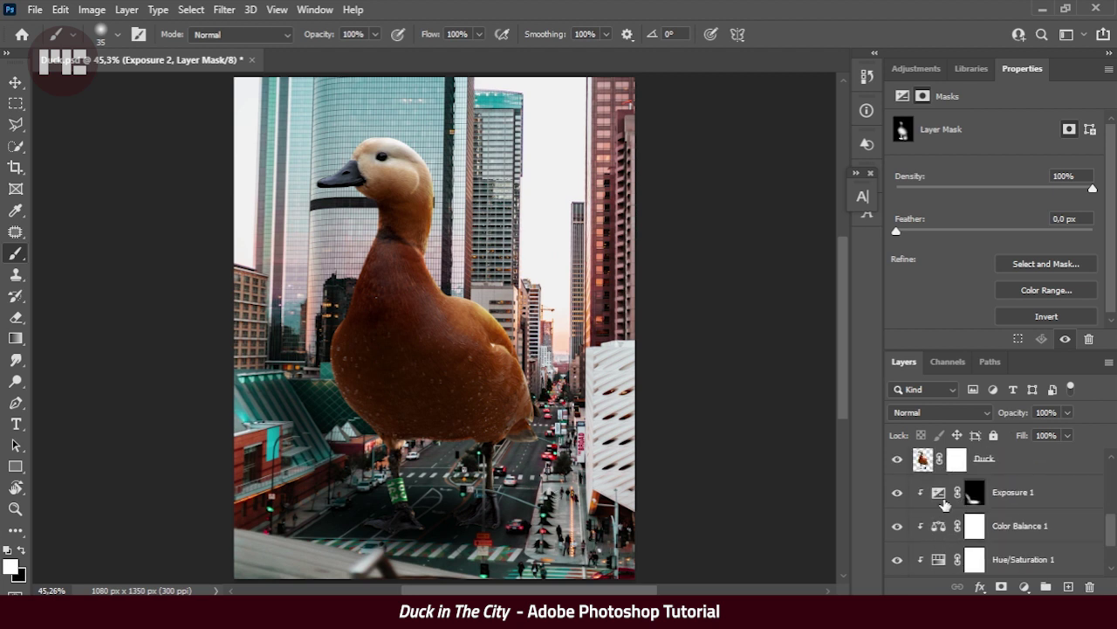
scroll(960, 523, down, 1)
scroll(977, 541, down, 1)
click(986, 525)
click(943, 458)
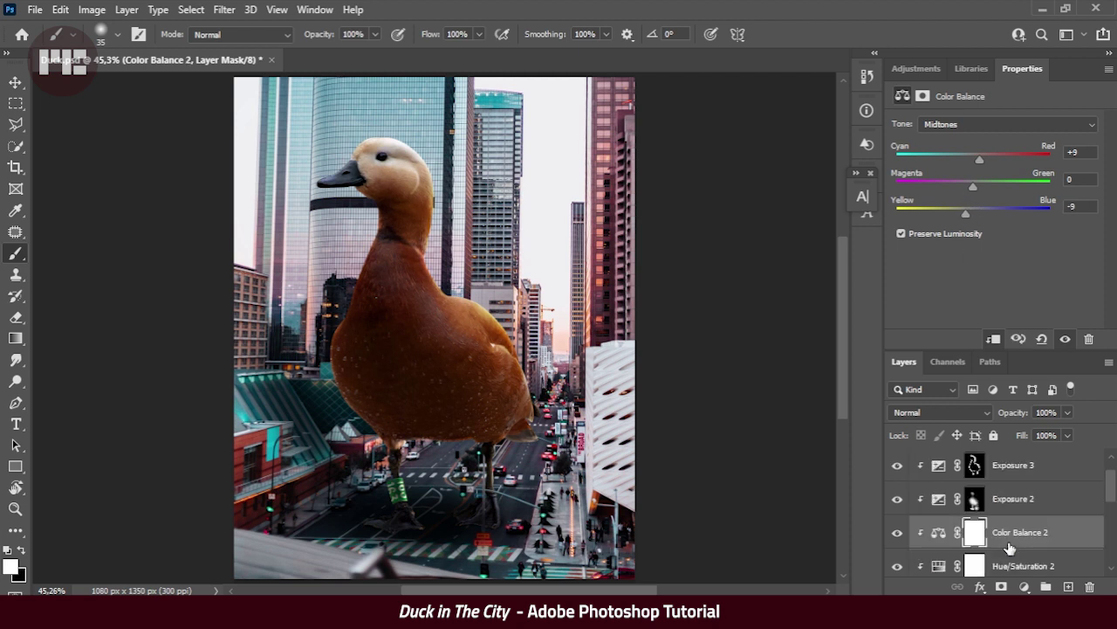
Add a Levels adjustment clipped to the duck with midtones at 0.88, and save.
click(995, 339)
mouse_move(1007, 242)
mouse_down()
mouse_move(918, 242)
mouse_move(1008, 244)
mouse_up()
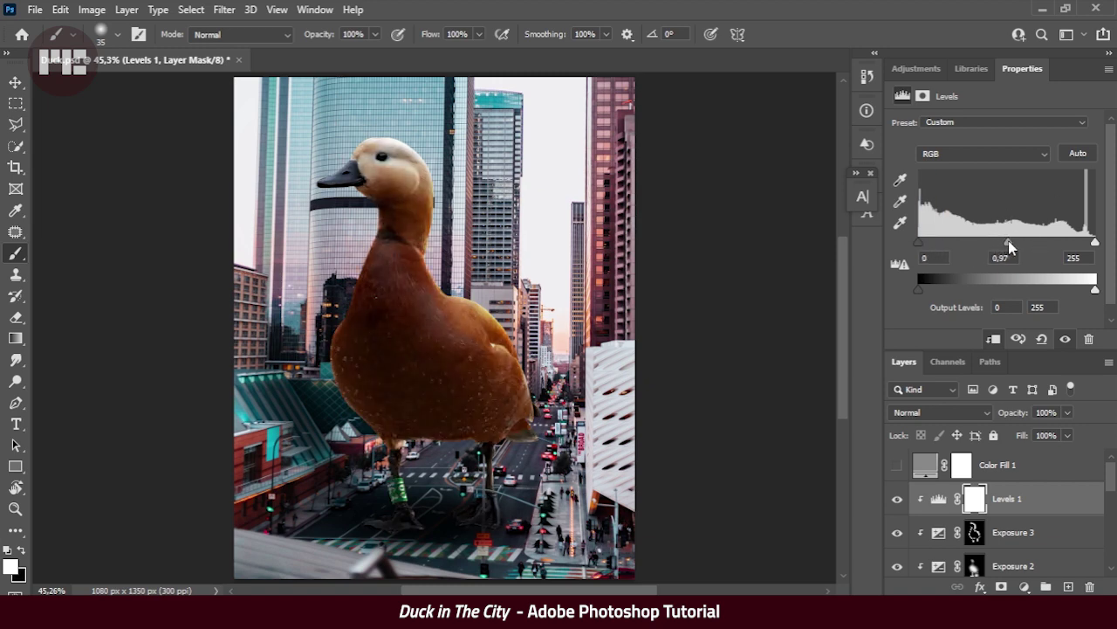
scroll(624, 392, down, 2)
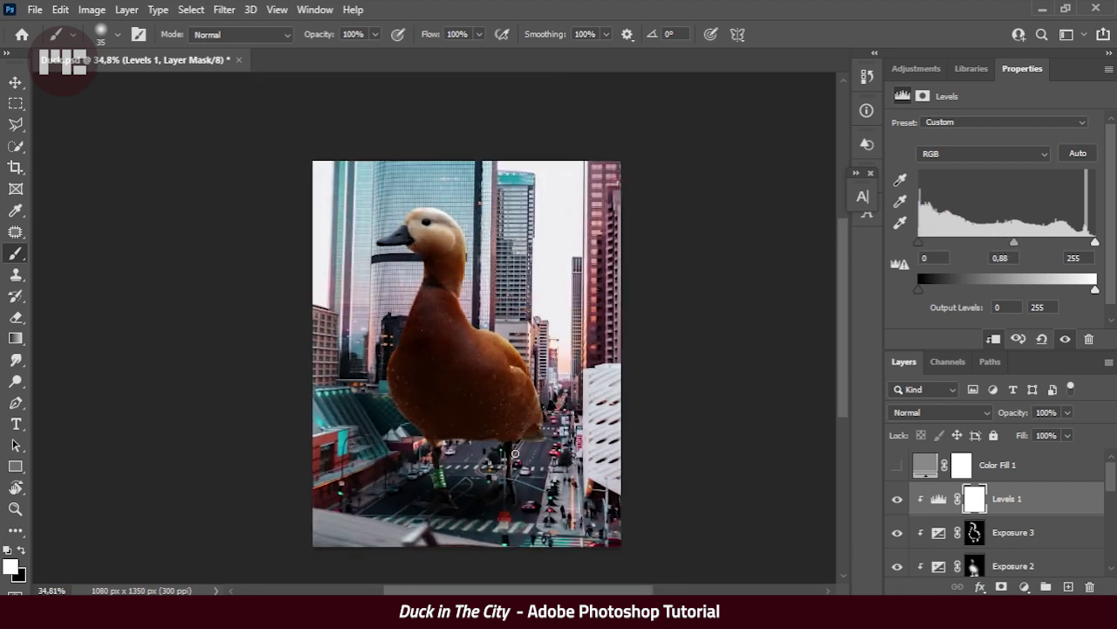
drag(1014, 242, 1006, 241)
key(ctrl+s)
Review the city's exposure and colour balance adjustments, then open Hue/Saturation 1 with saturation -44.
scroll(997, 541, down, 3)
scroll(997, 541, down, 1)
click(1014, 467)
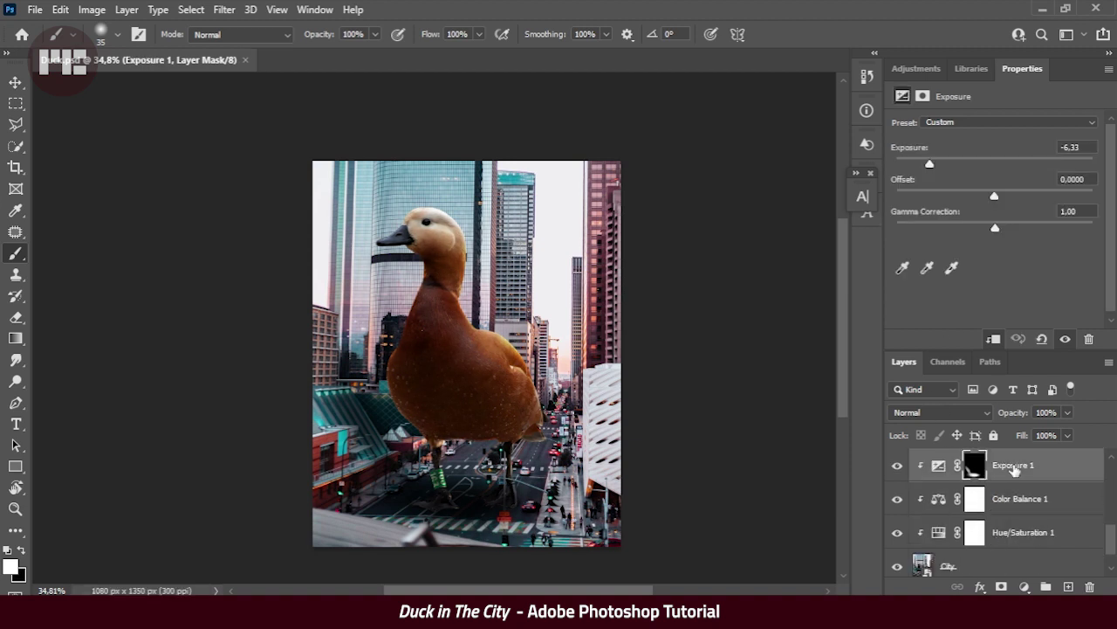
scroll(1004, 489, up, 1)
scroll(1004, 498, down, 1)
click(1012, 498)
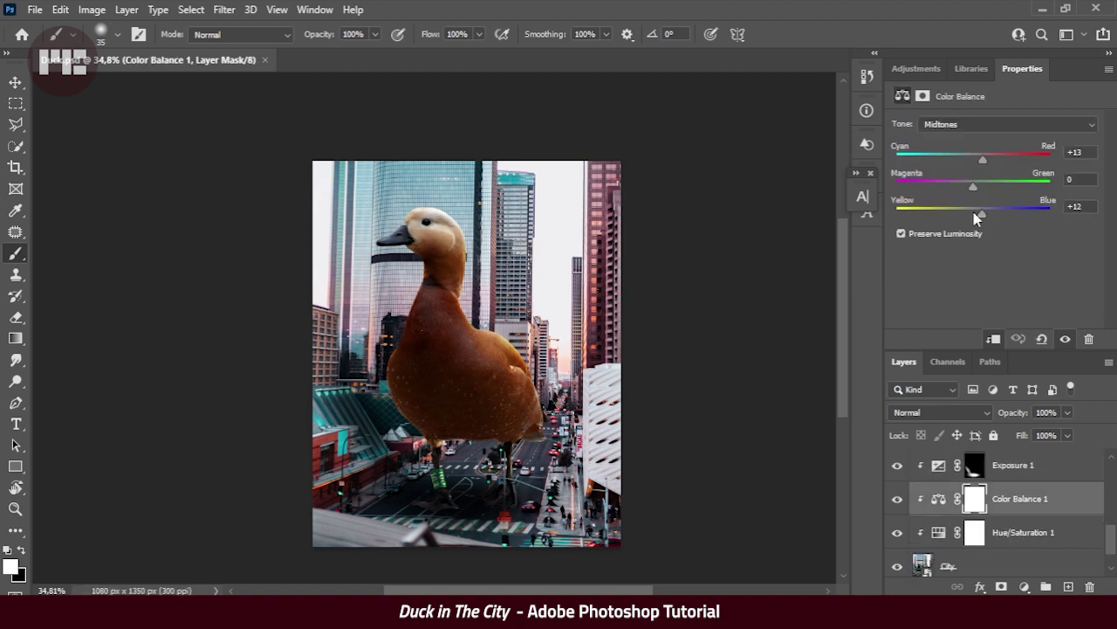
click(992, 534)
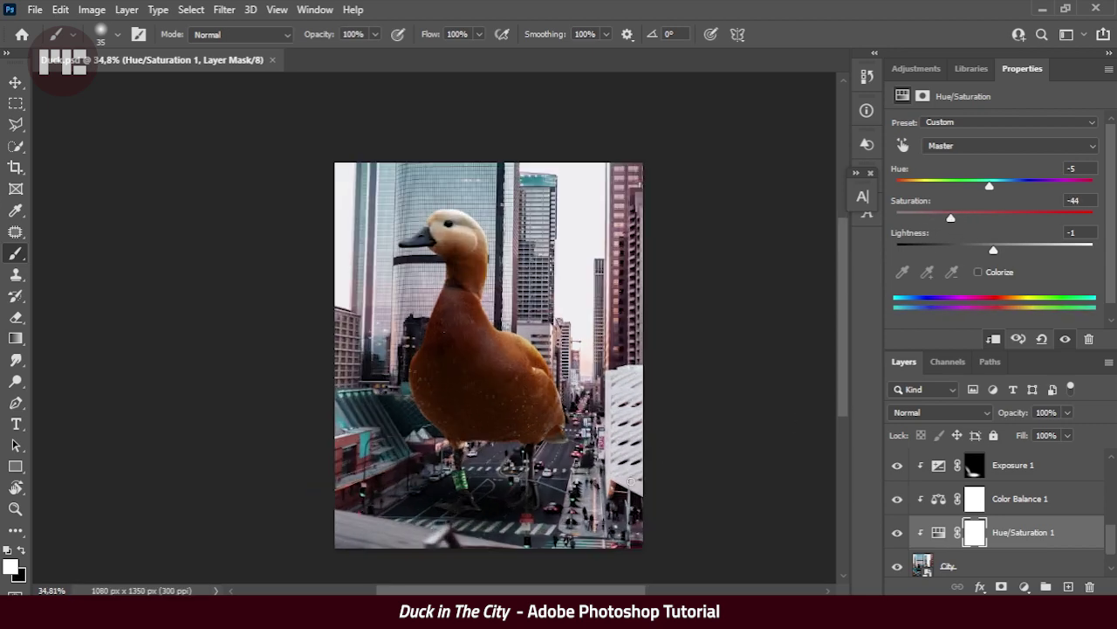
scroll(972, 545, down, 1)
Start a Tilt-Shift blur on the City layer and move its focus band down to the street.
click(947, 525)
click(225, 10)
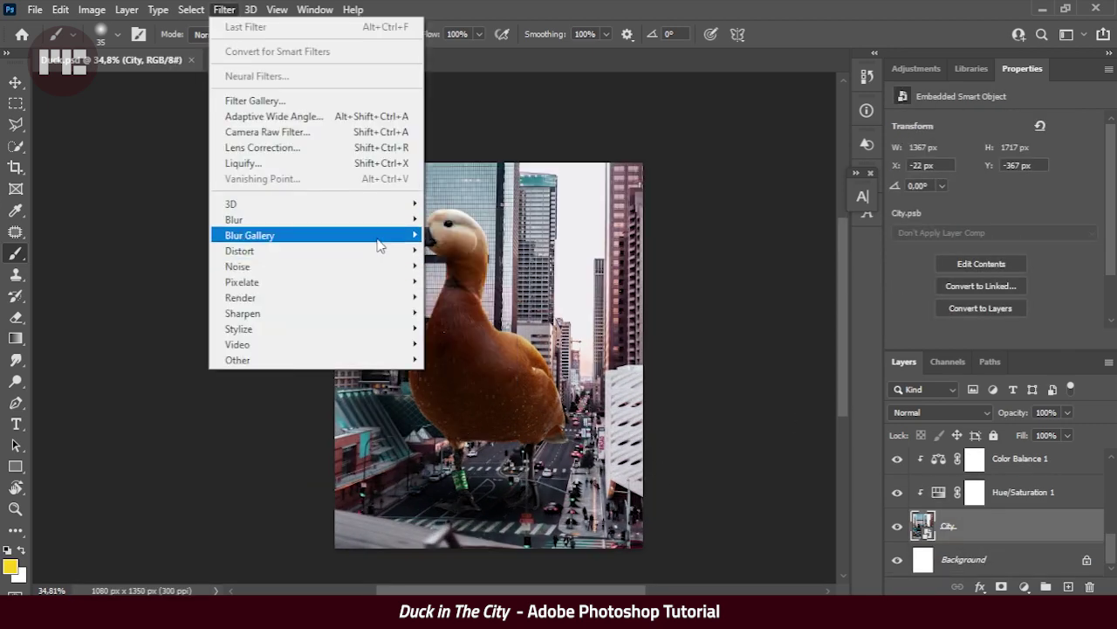
mouse_move(250, 235)
click(483, 265)
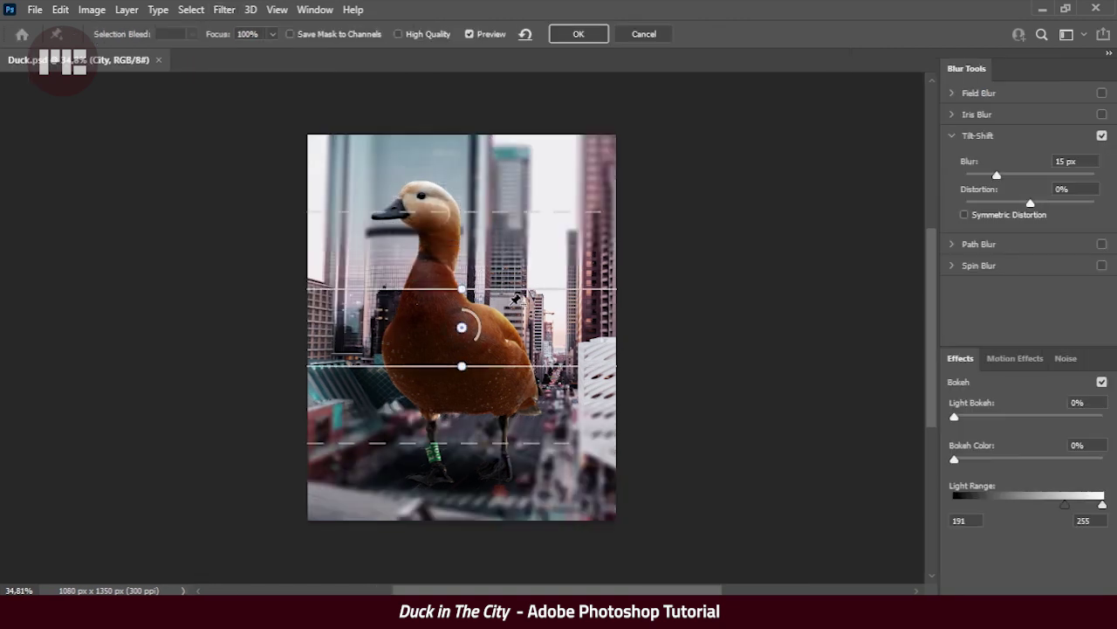
drag(462, 327, 466, 452)
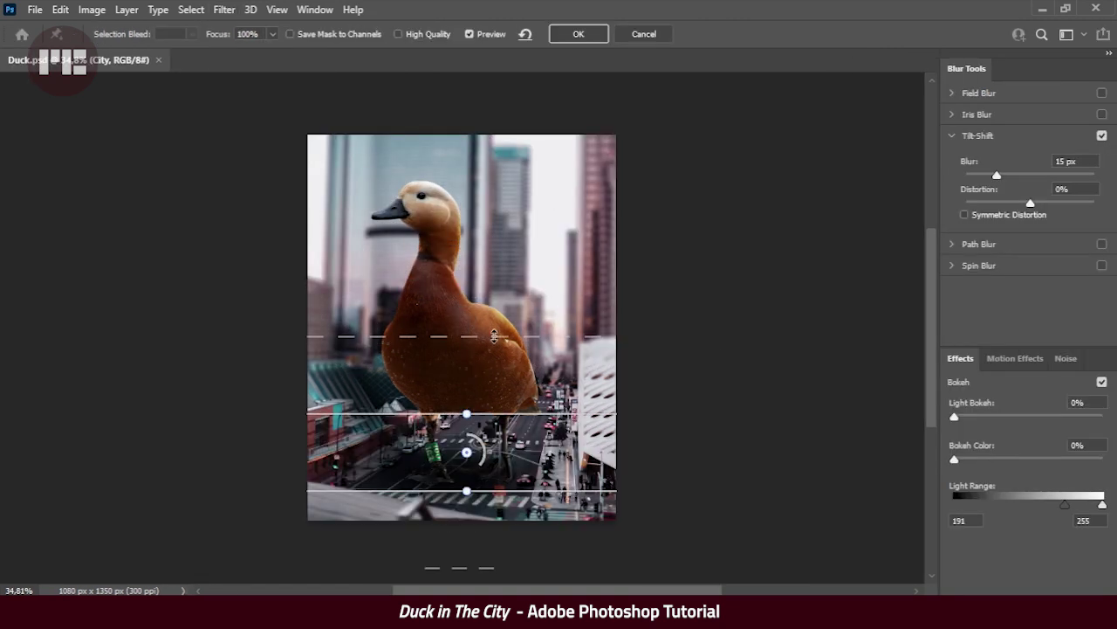
Adjust the blur transition lines, set blur to 8 px, apply the blur and save.
drag(562, 310, 563, 366)
drag(997, 174, 984, 178)
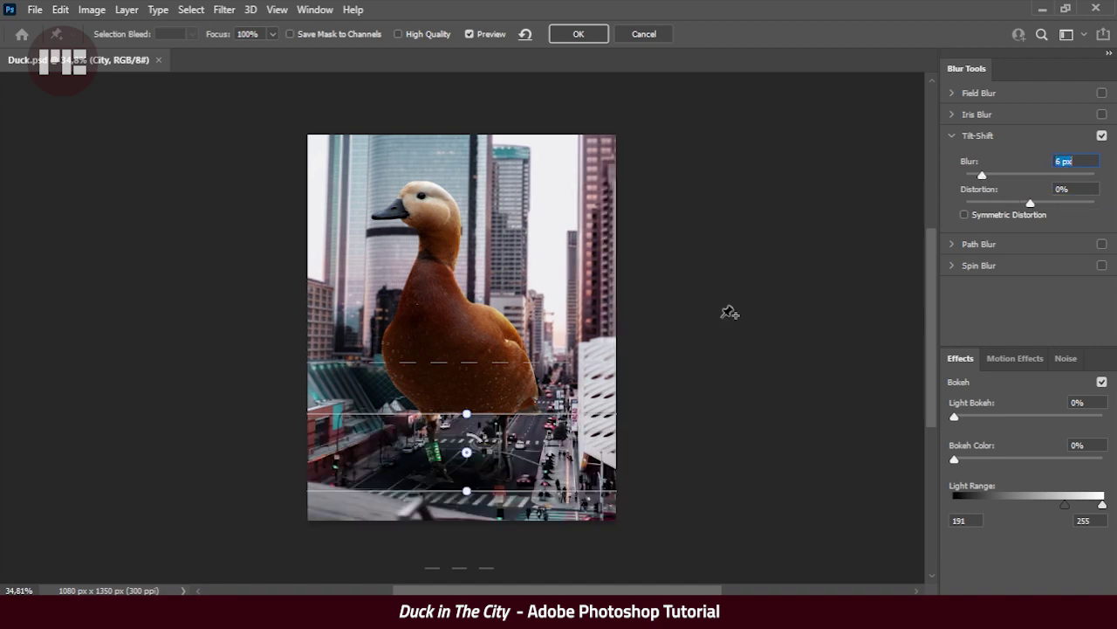
drag(486, 567, 512, 528)
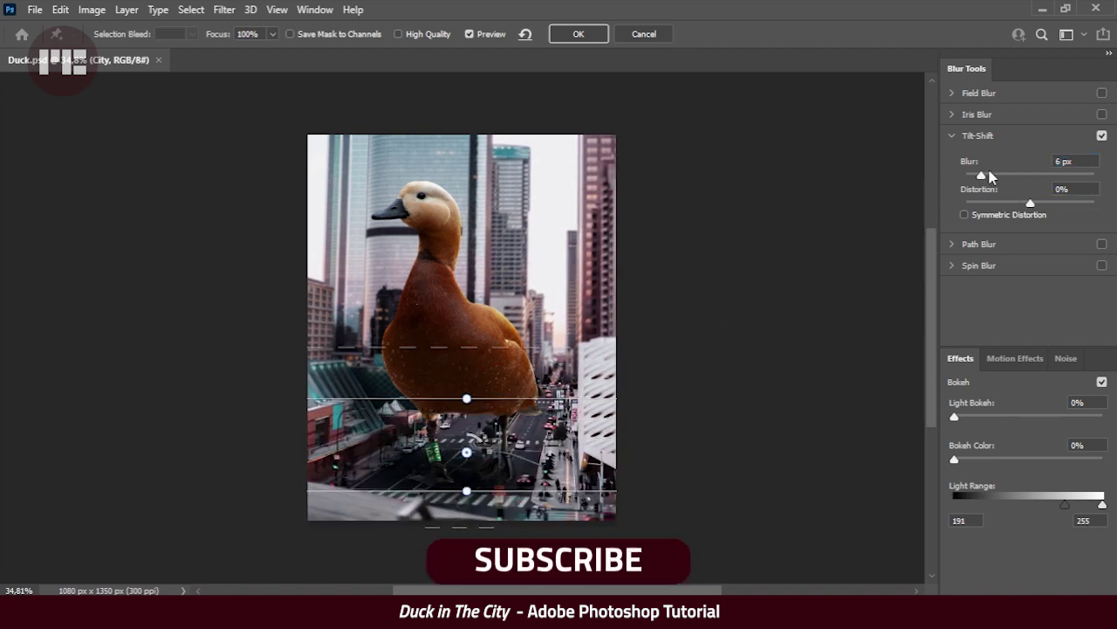
drag(981, 175, 986, 174)
drag(563, 413, 564, 423)
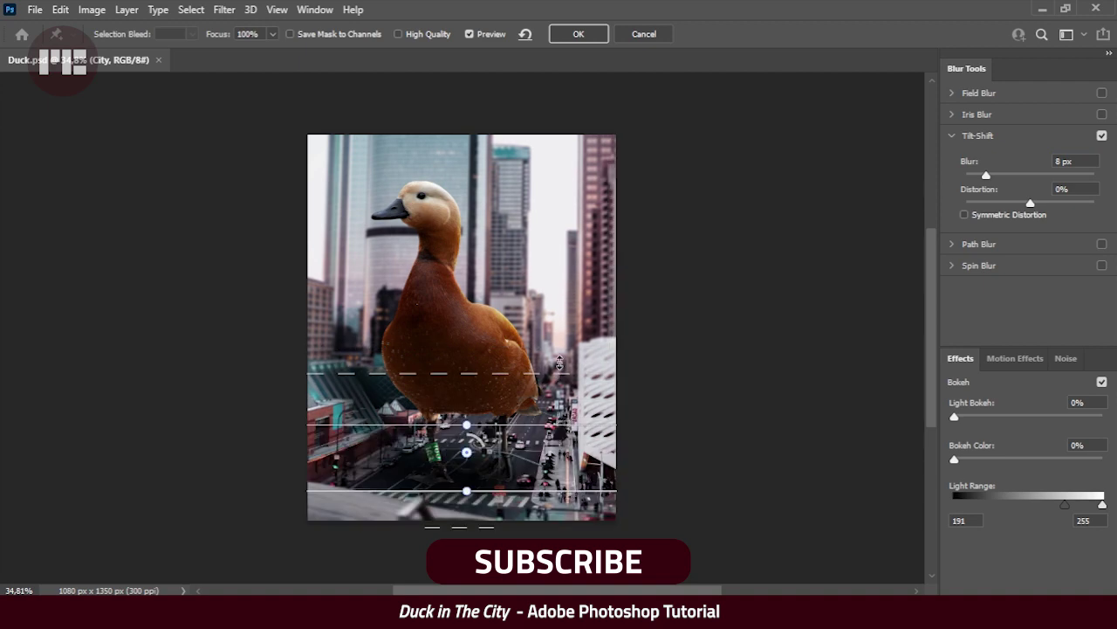
click(578, 34)
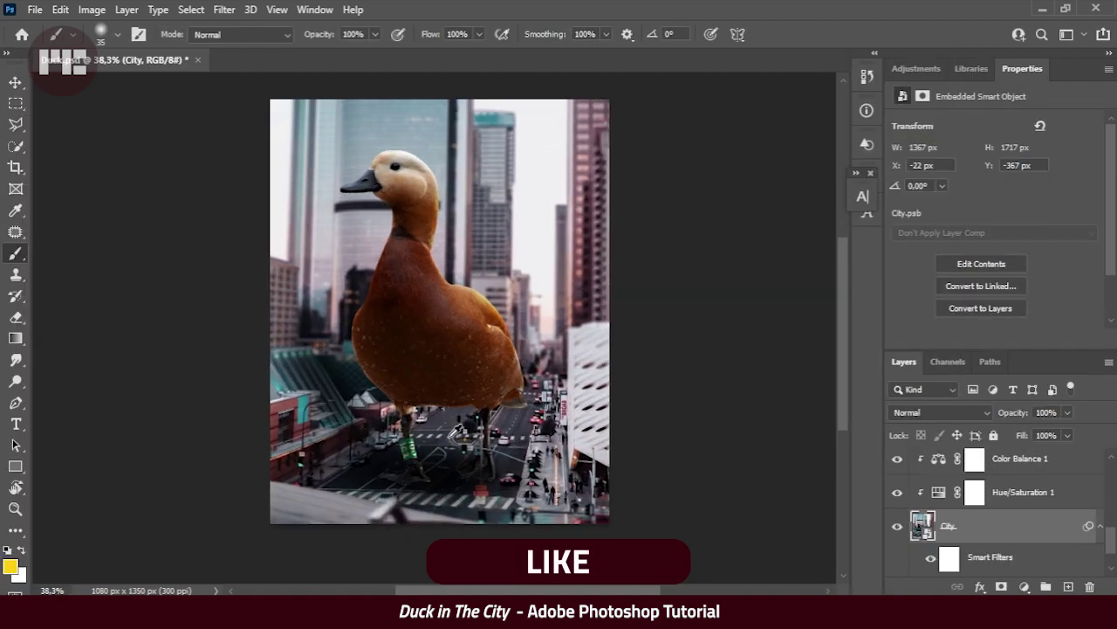
key(ctrl+s)
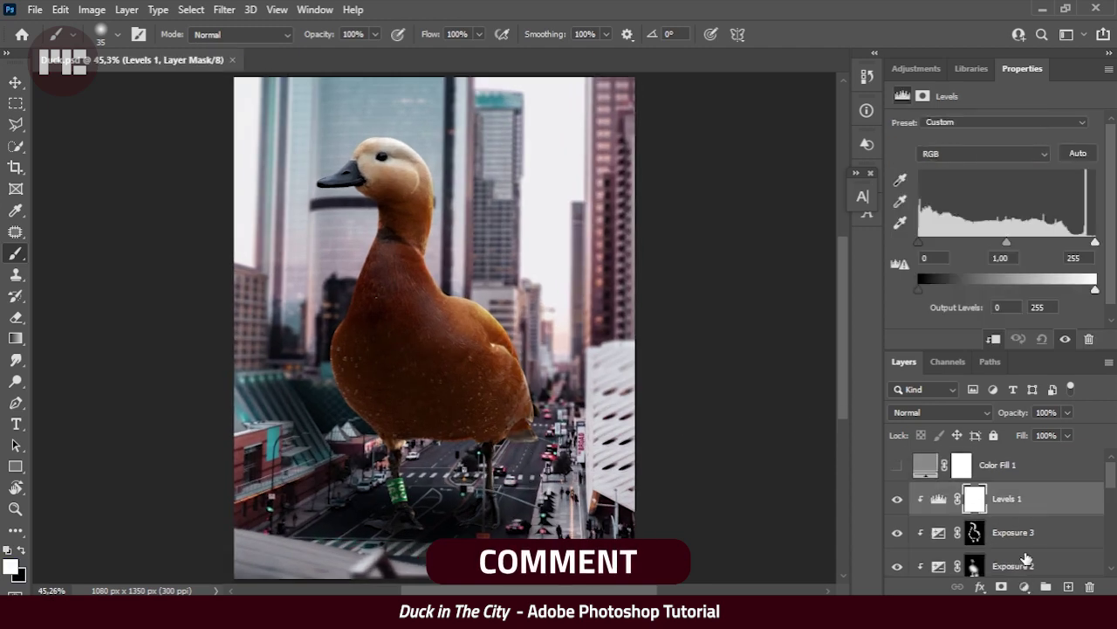
Add a Brightness/Contrast adjustment on top with contrast raised to 16.
click(1024, 587)
click(1045, 344)
drag(994, 197, 1016, 201)
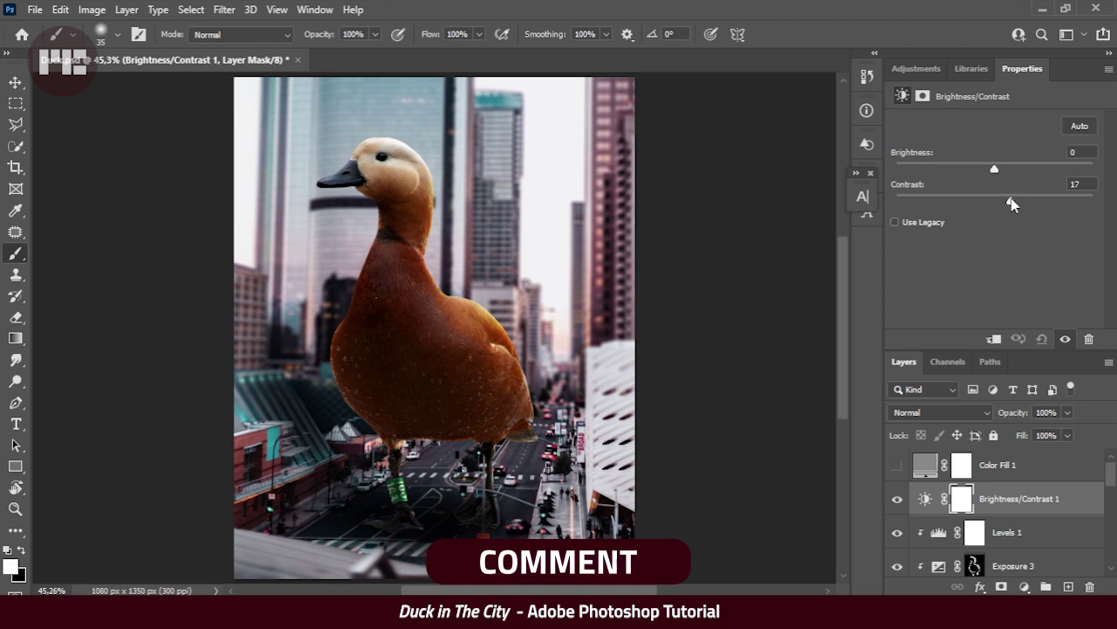
Add a Warming Filter (85) Photo Filter at 25% density and save.
click(1024, 587)
click(1013, 463)
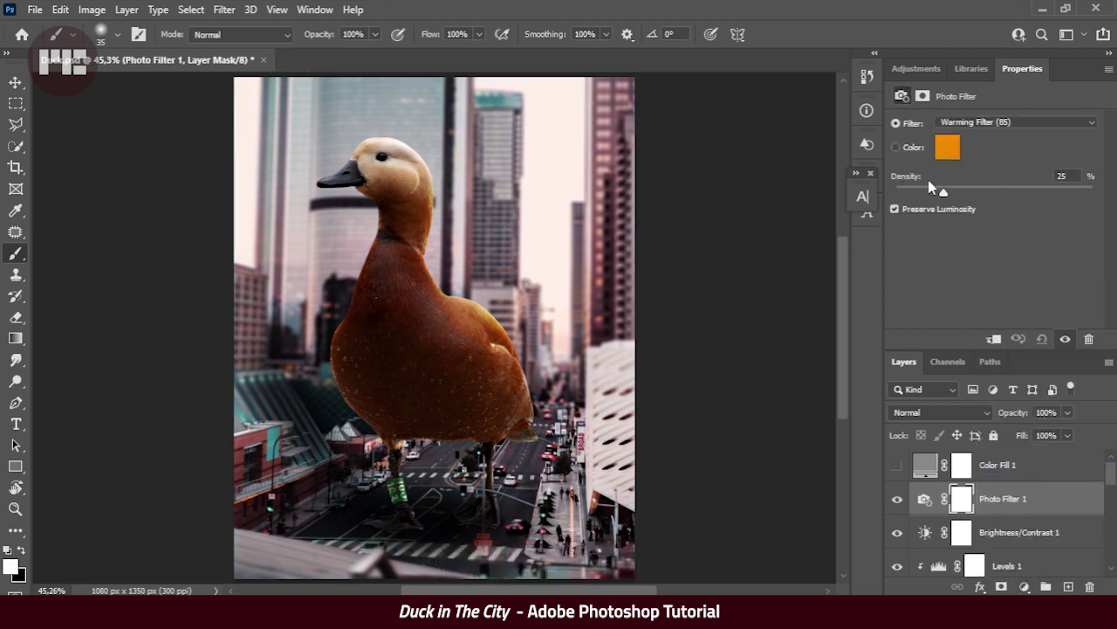
drag(943, 190, 931, 193)
key(ctrl+s)
Select the Brightness/Contrast 1 layer and switch to the Move tool.
scroll(996, 520, down, 1)
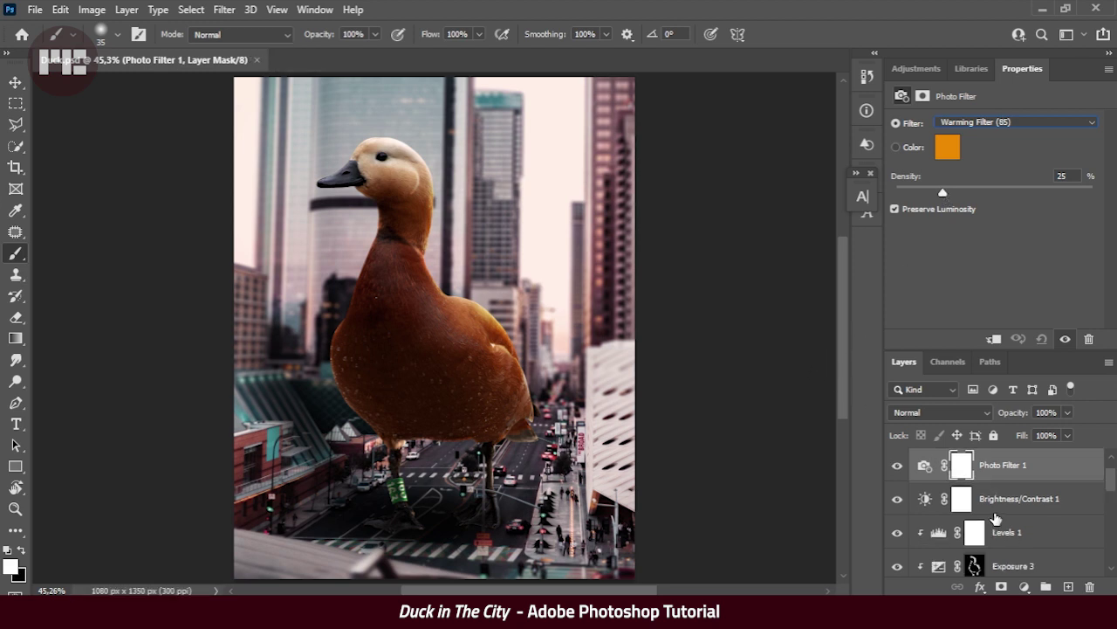
click(1064, 496)
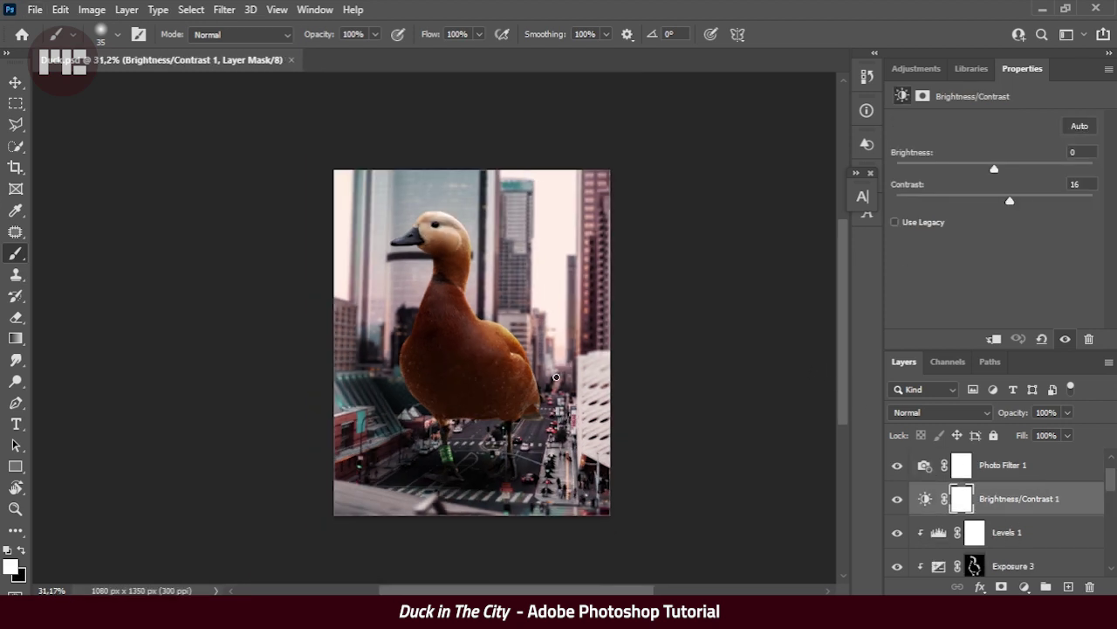
key(v)
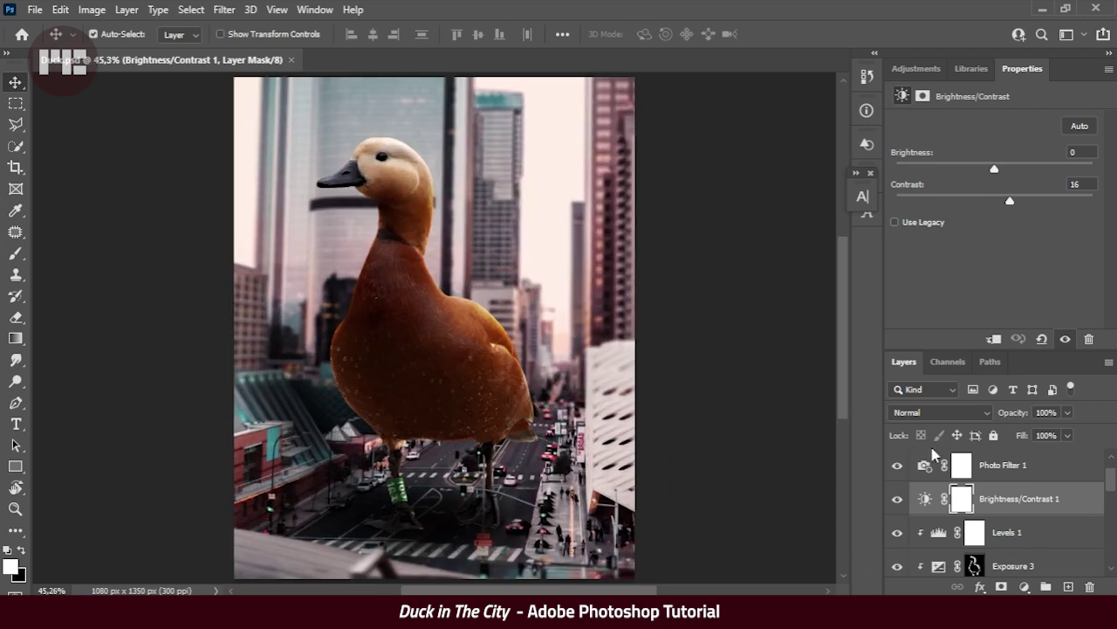
scroll(992, 481, down, 1)
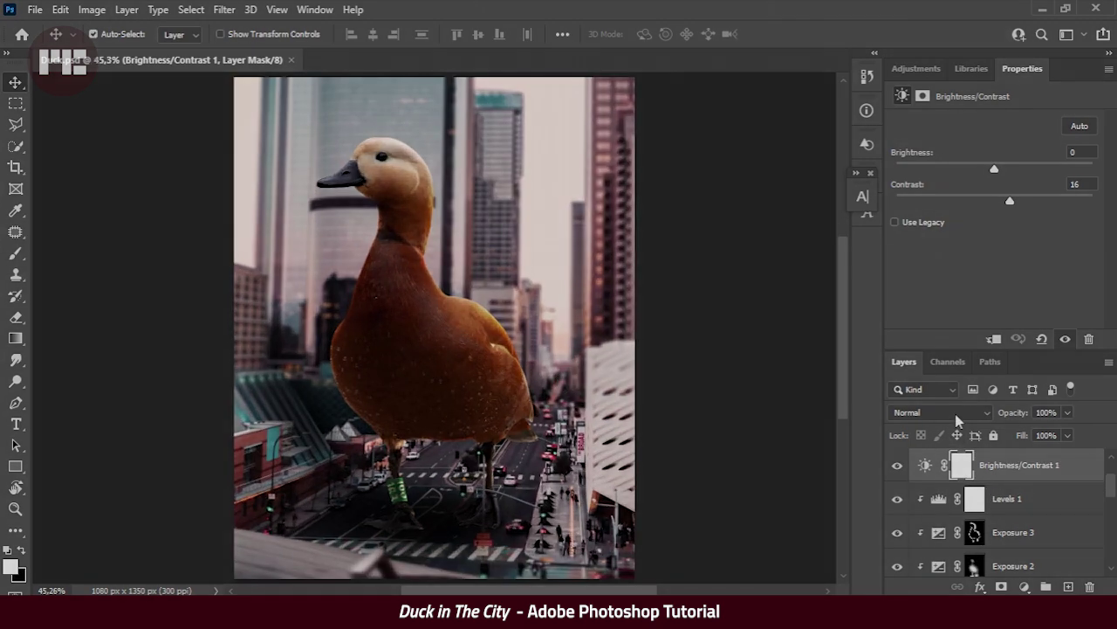